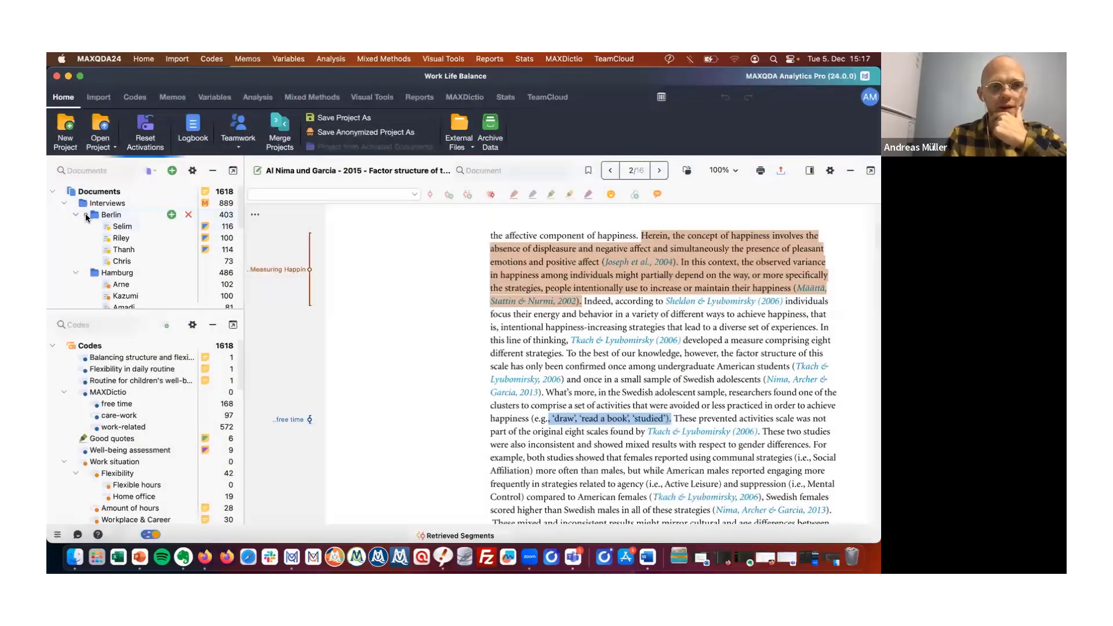
Activate the Berlin and Hamburg interview groups and the Work-life balance code with all its subcodes.
click(86, 215)
click(86, 273)
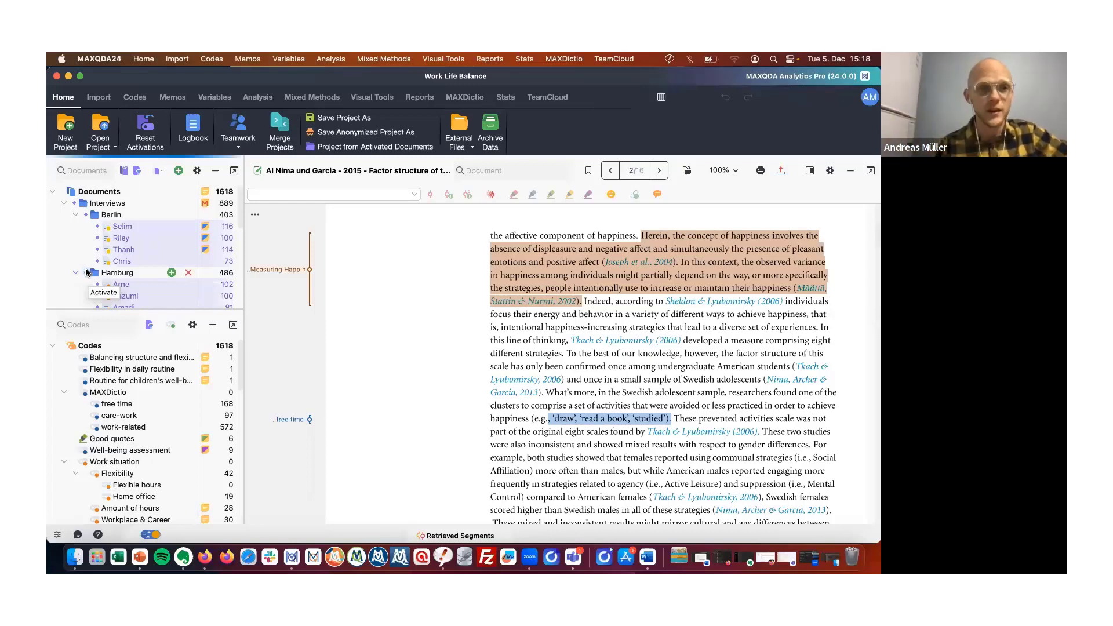
scroll(112, 411, down, 3)
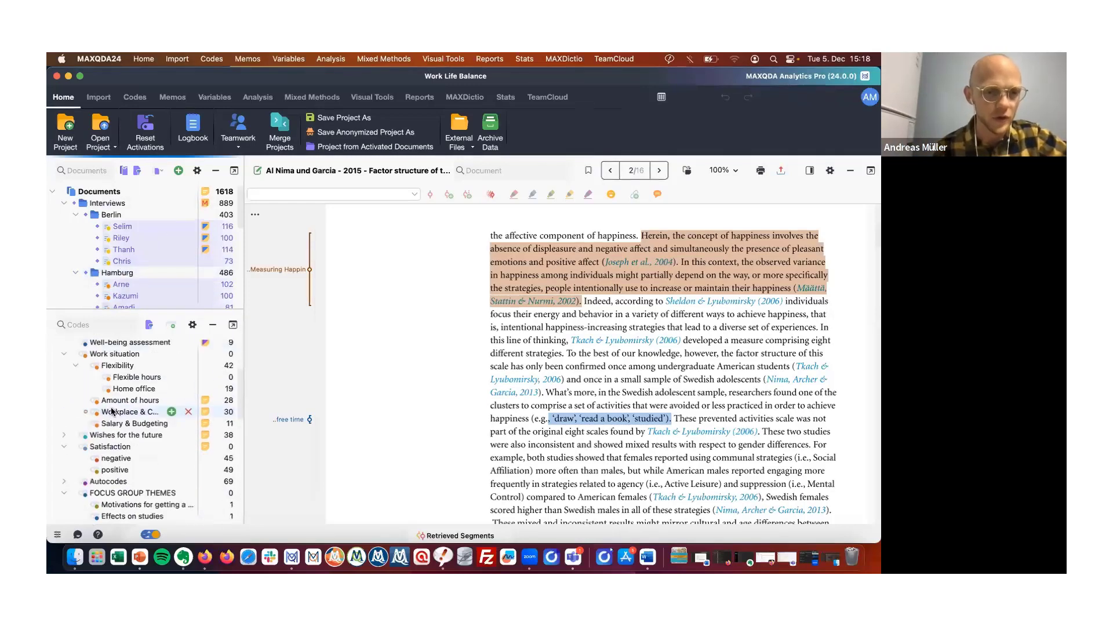
scroll(112, 412, up, 5)
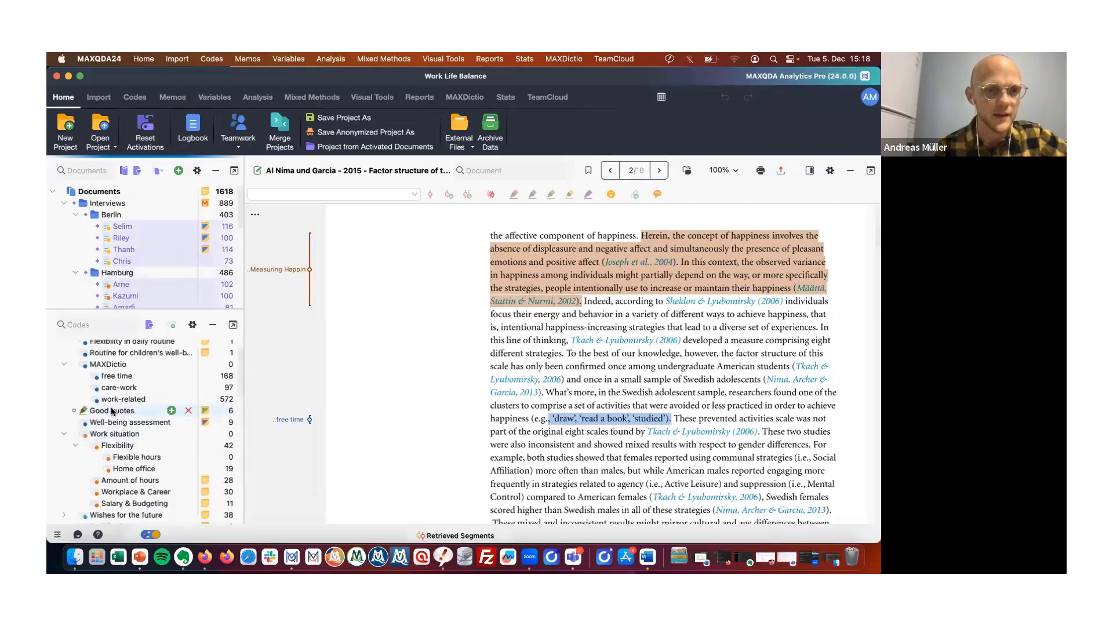
scroll(112, 411, up, 3)
scroll(102, 369, down, 15)
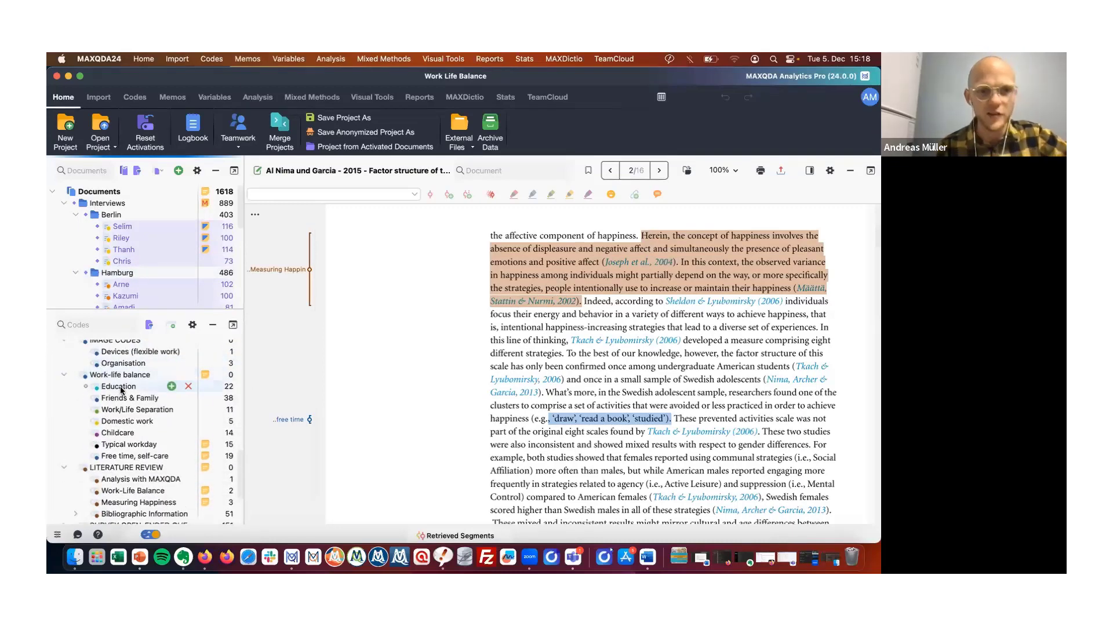
click(74, 375)
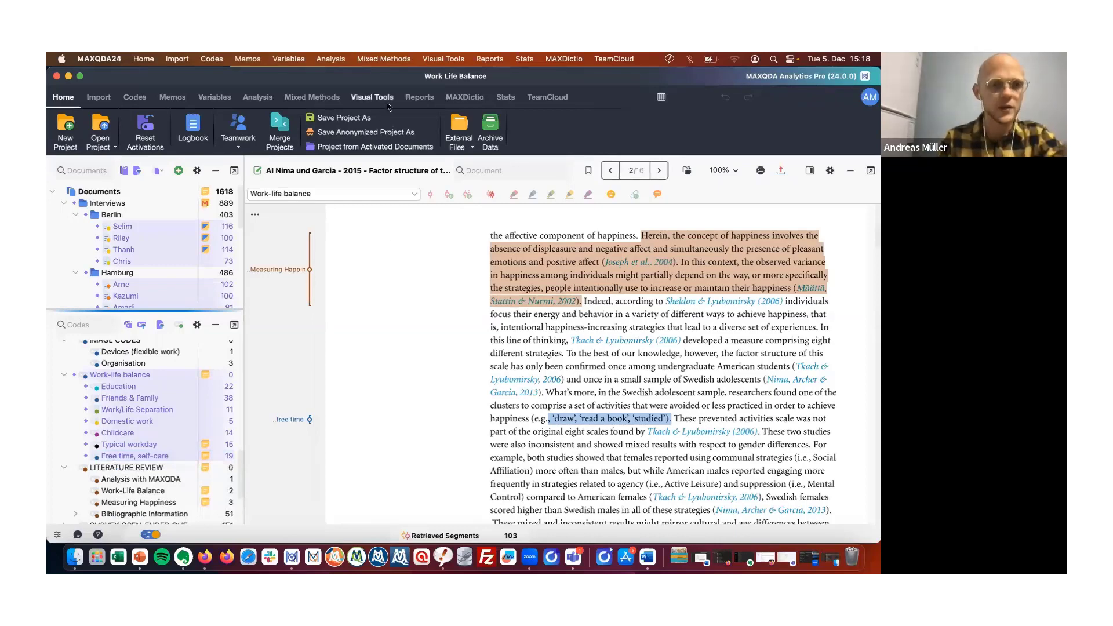
Open the Code Matrix Browser with documents as columns, limited to activated documents and activated codes.
scroll(196, 241, down, 2)
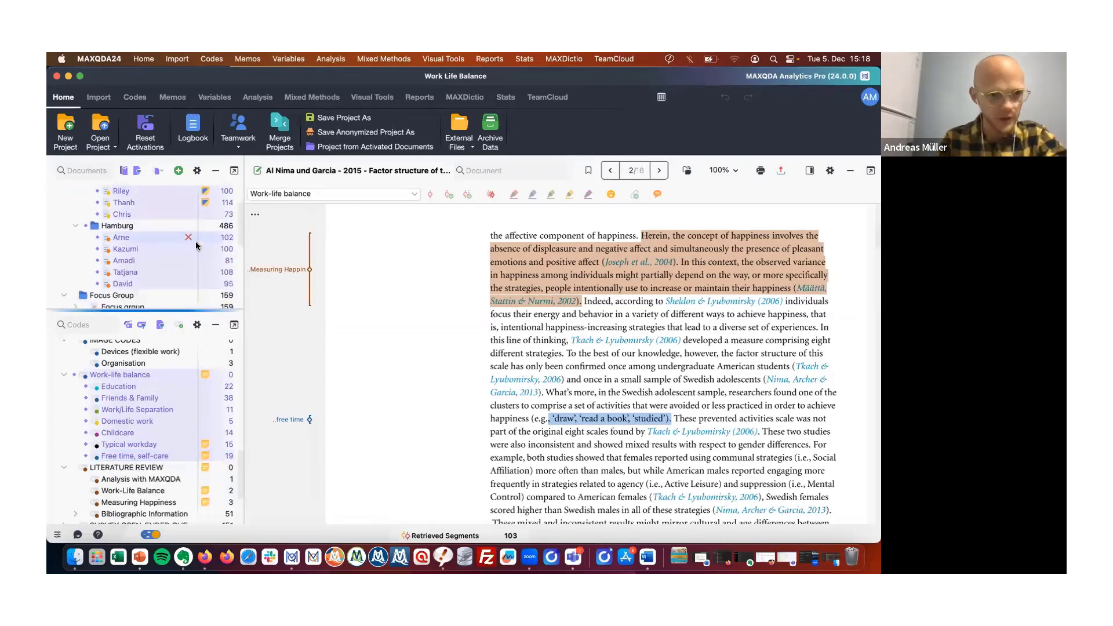
scroll(196, 246, up, 2)
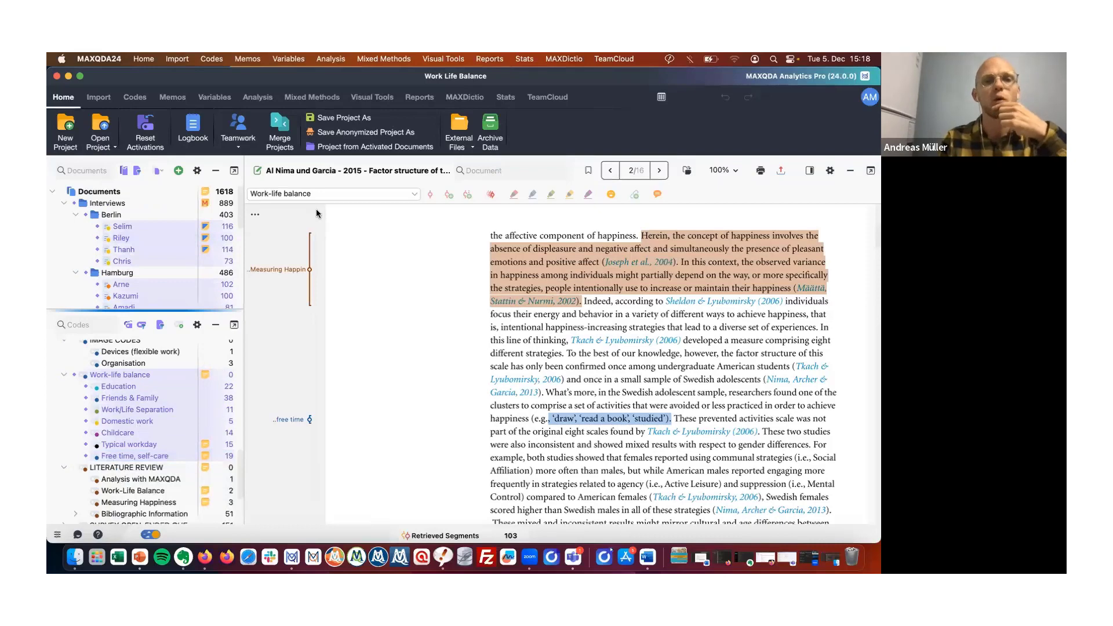
click(380, 98)
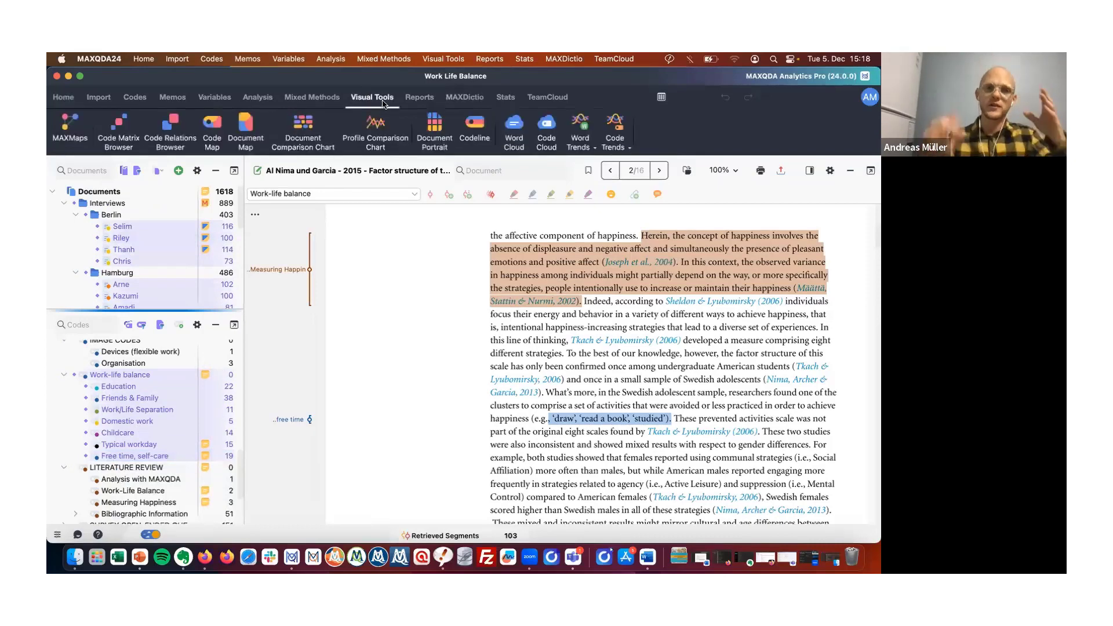
click(116, 145)
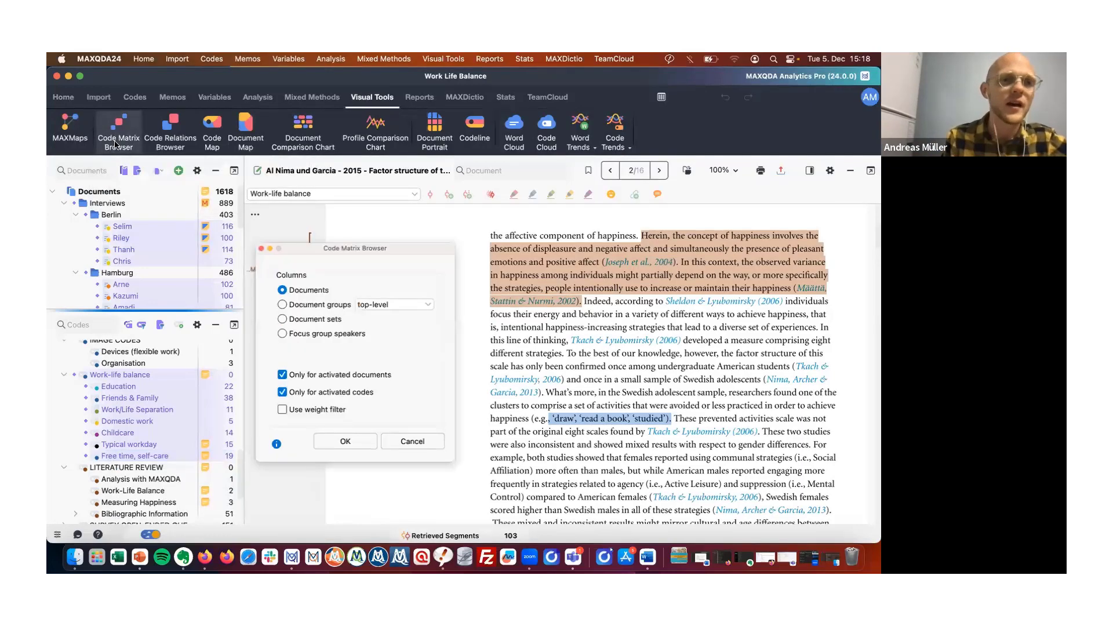
click(360, 444)
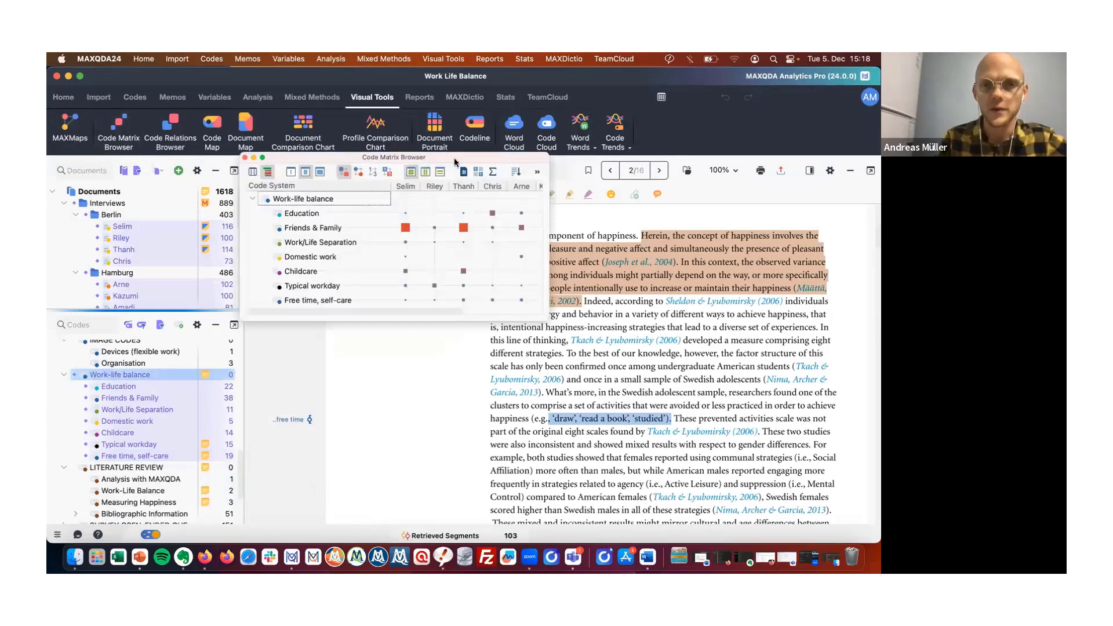
Move and widen the Code Matrix Browser window so every interview column is visible.
drag(458, 165, 222, 129)
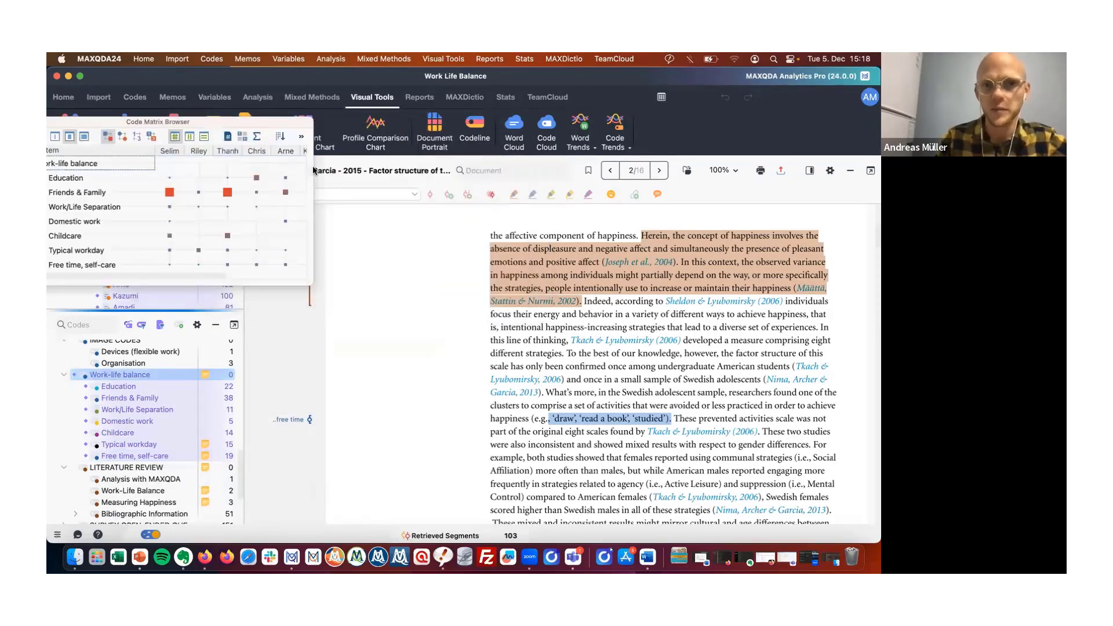
drag(312, 168, 771, 195)
drag(496, 125, 649, 131)
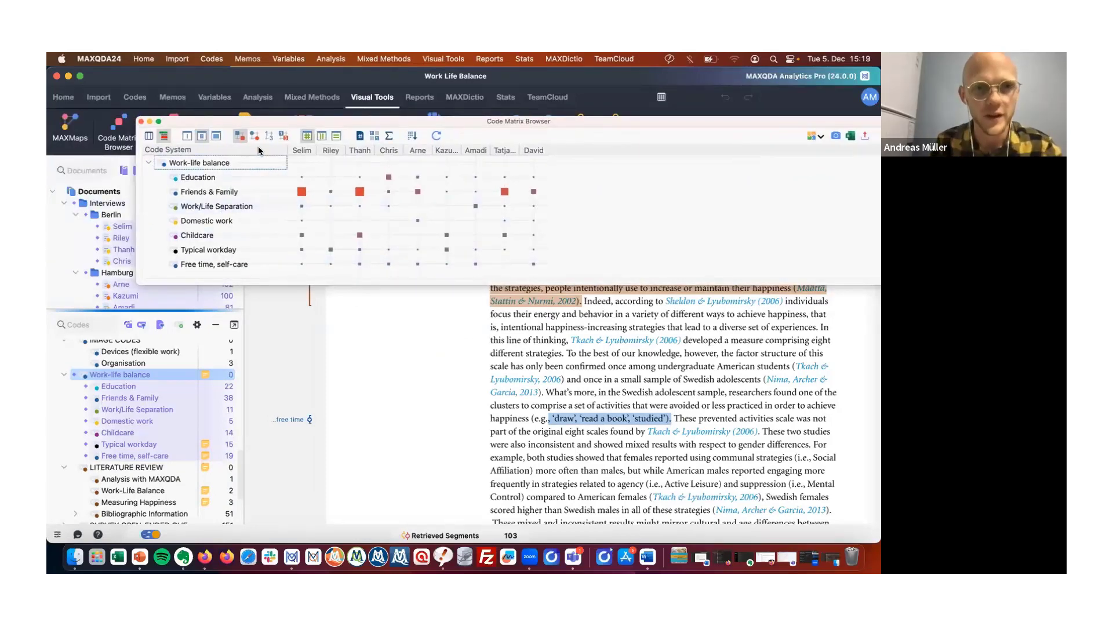
Show the matrix cells as numbers and add SUM totals for rows and columns.
click(269, 136)
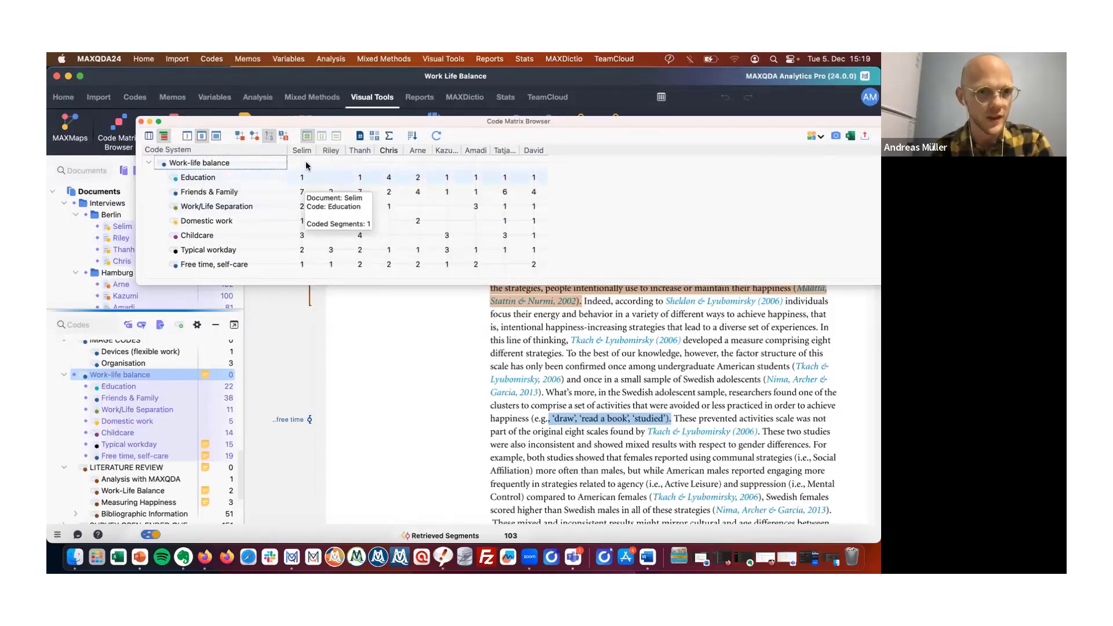
mouse_move(302, 179)
mouse_move(363, 175)
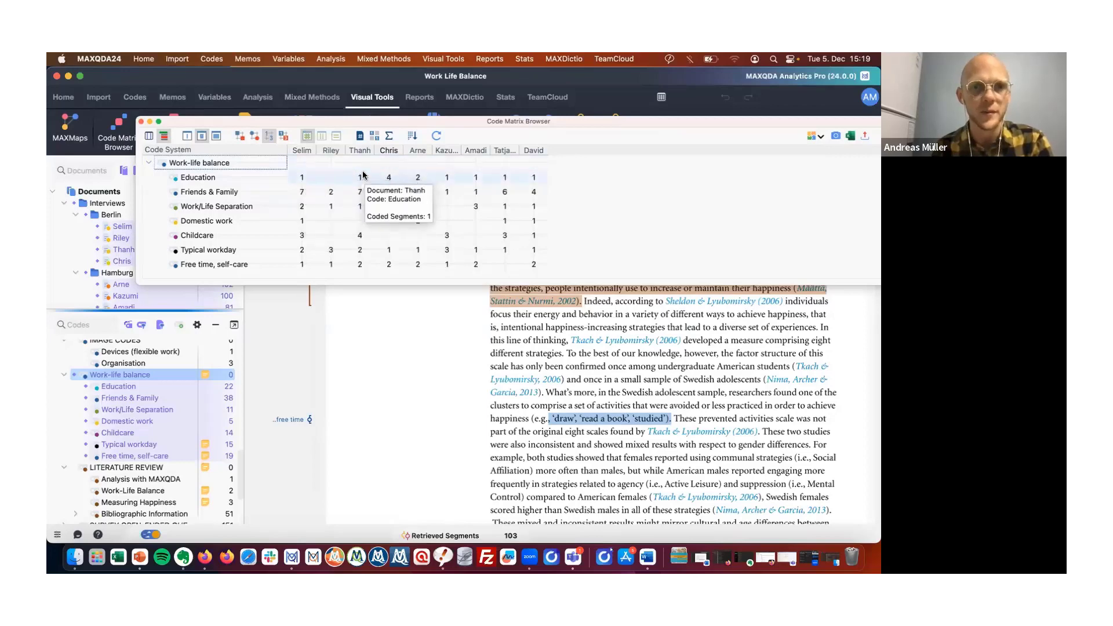
mouse_move(396, 181)
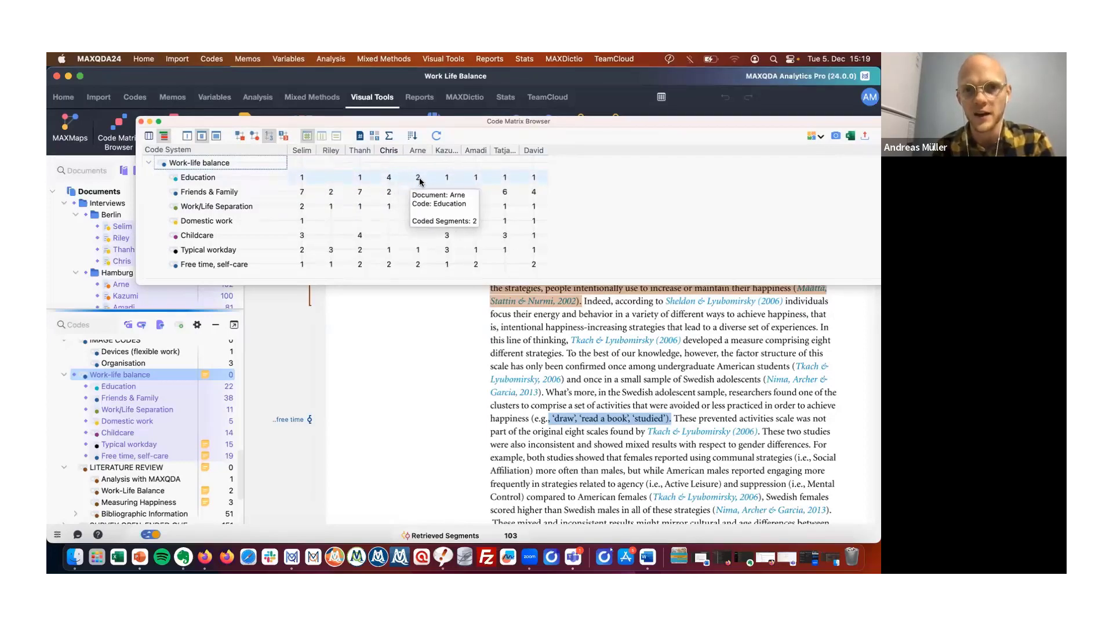
mouse_move(452, 180)
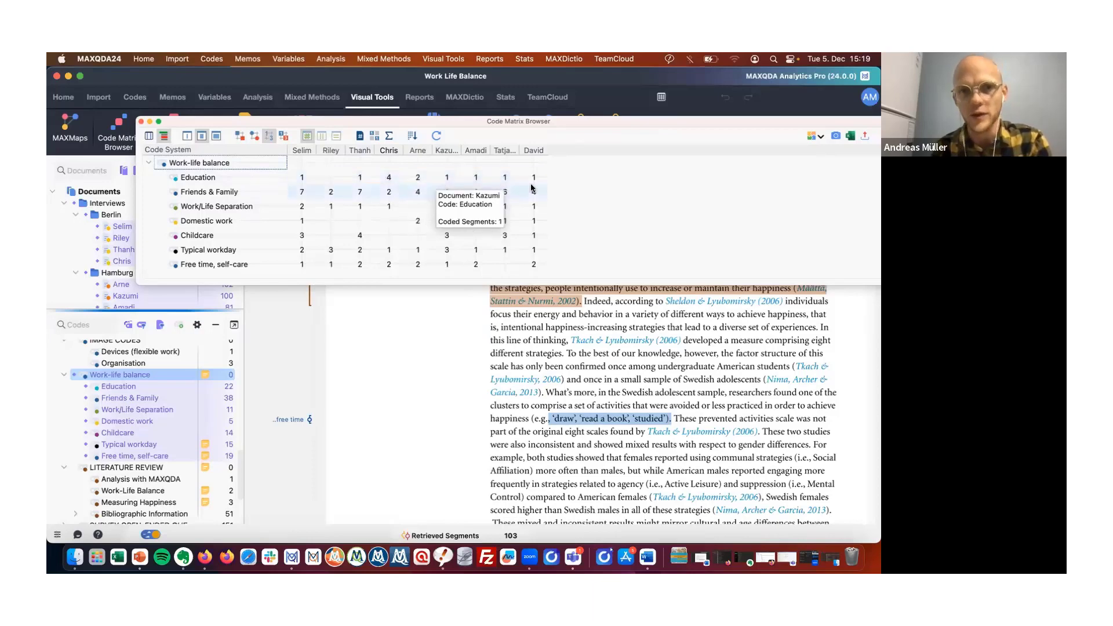
click(389, 136)
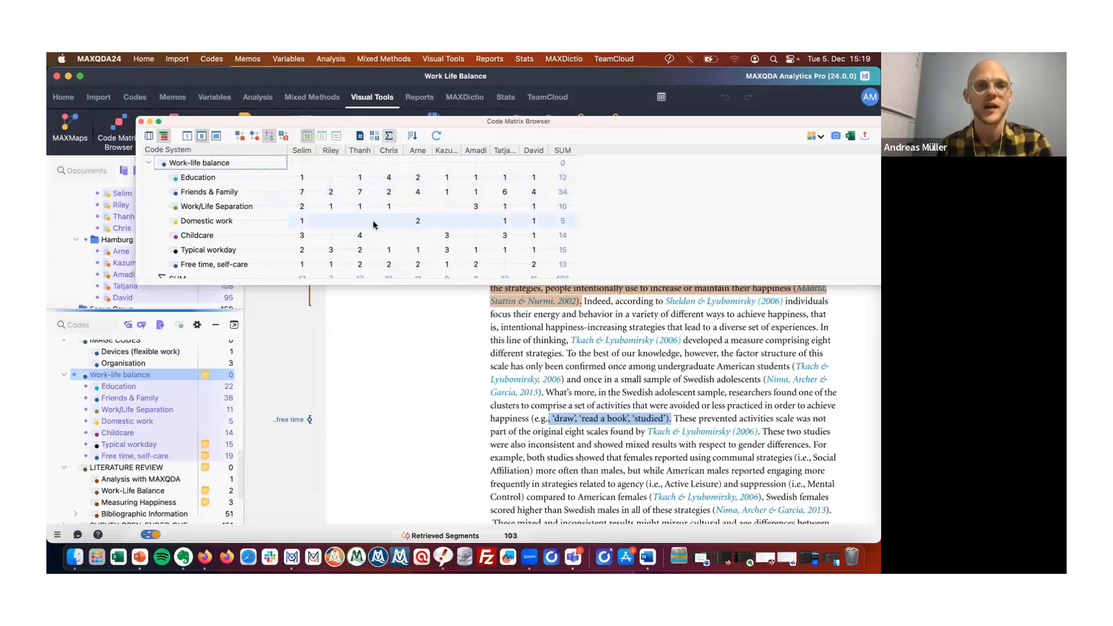
Move the matrix window lower and display the cells as squares.
drag(510, 121, 486, 148)
scroll(427, 206, down, 1)
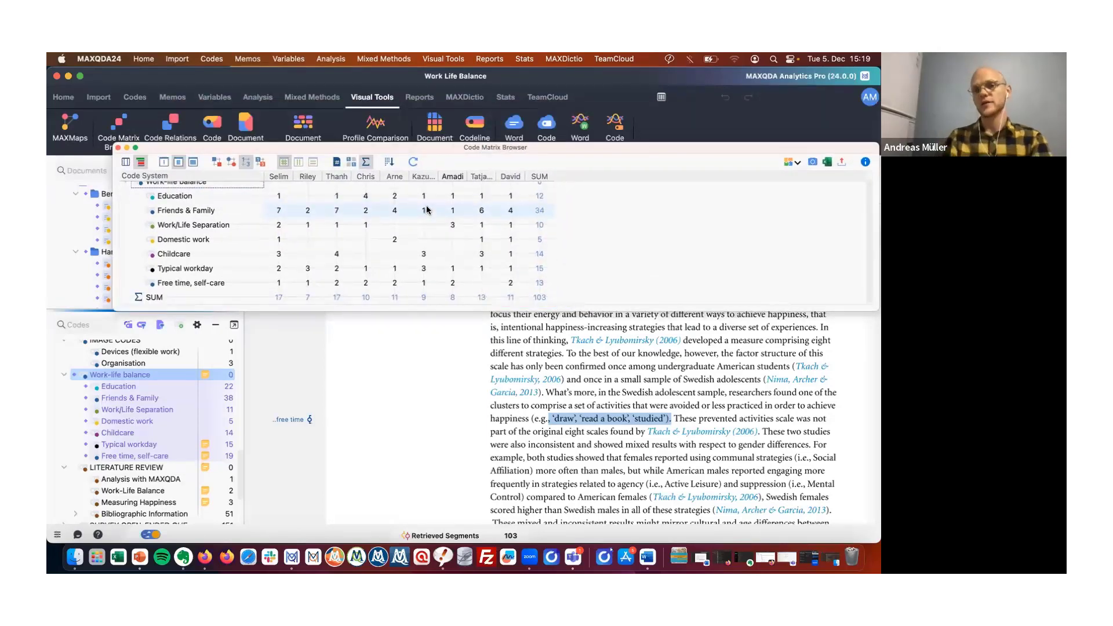
scroll(427, 209, up, 1)
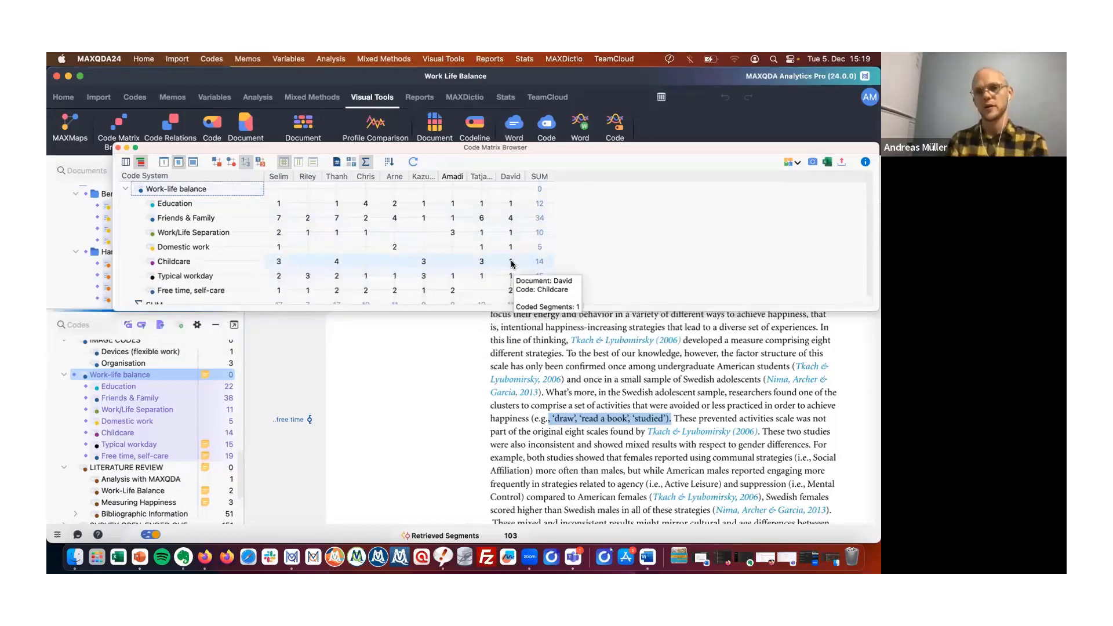
mouse_move(437, 277)
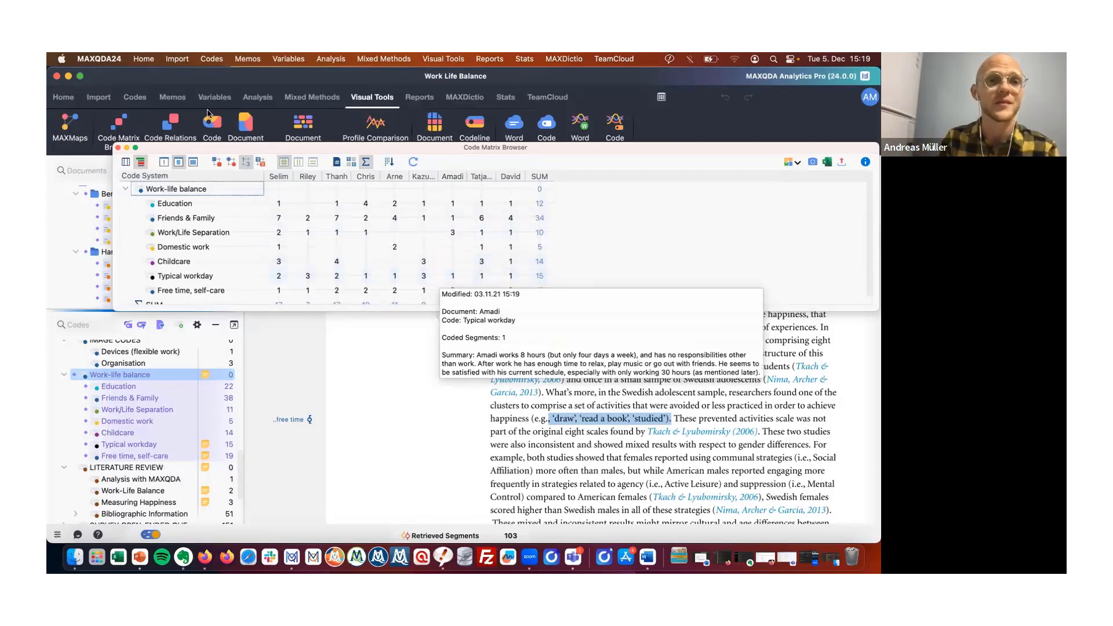
click(215, 163)
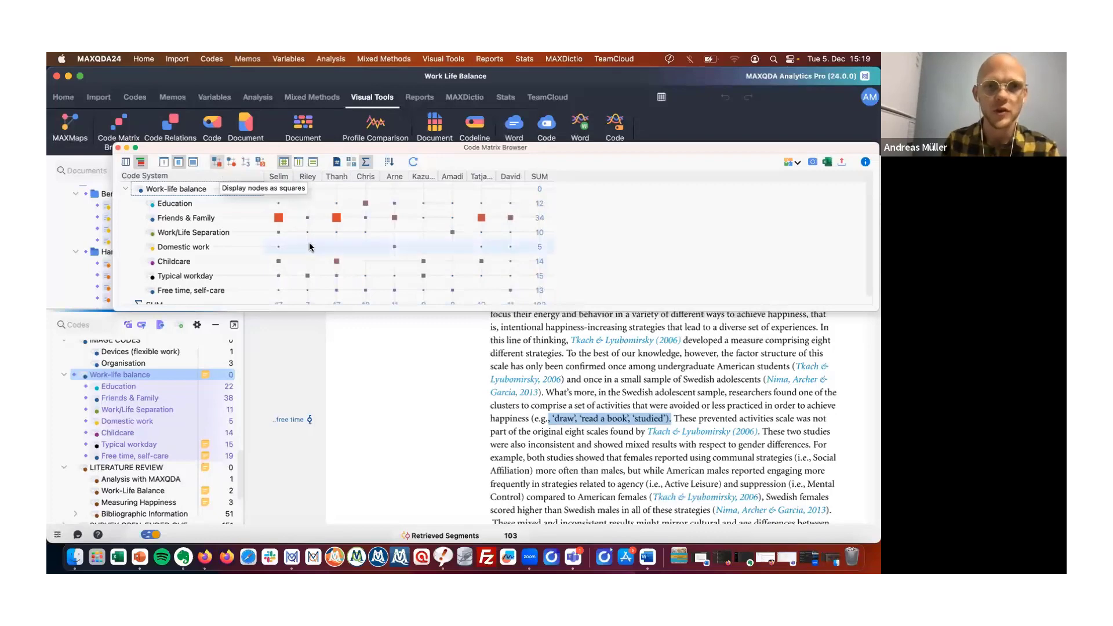
Base the square sizes on each column instead of on all cells.
mouse_move(317, 266)
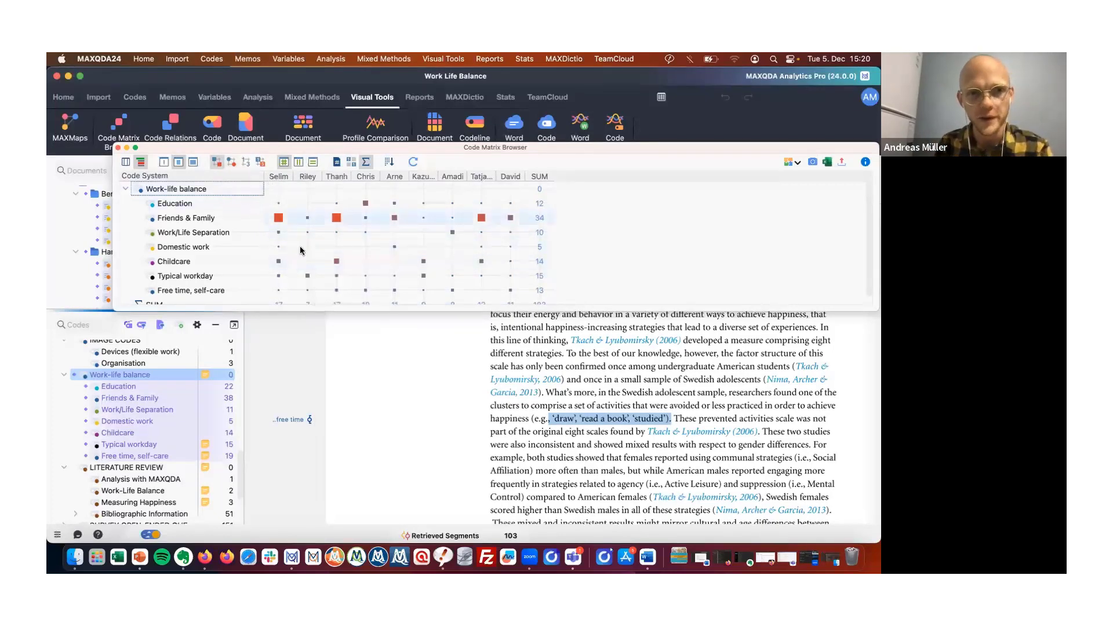
mouse_move(277, 219)
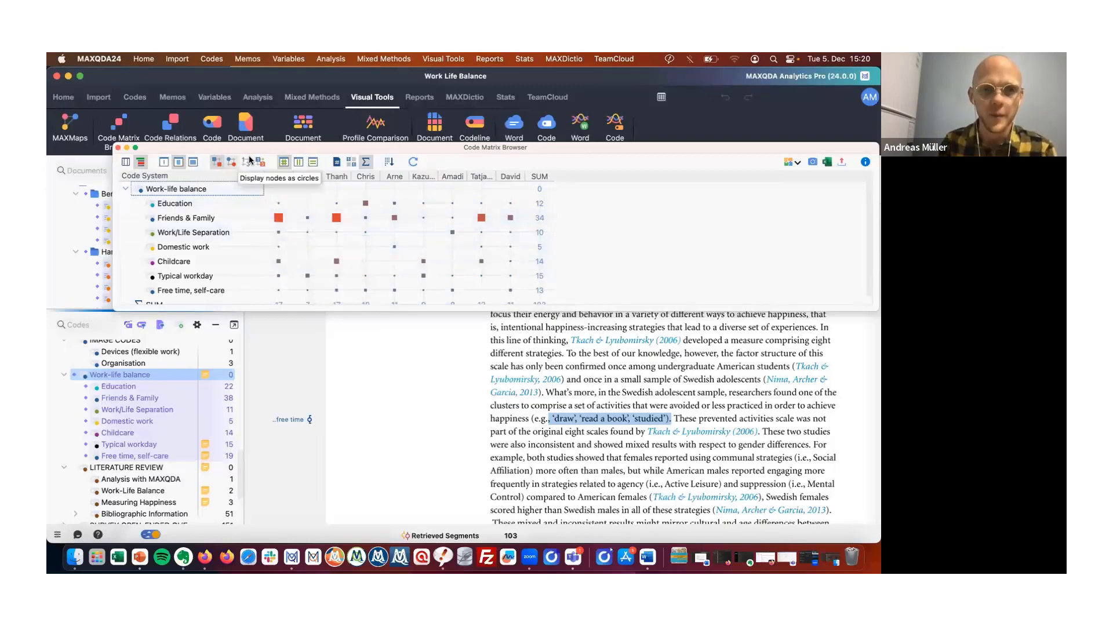
click(298, 164)
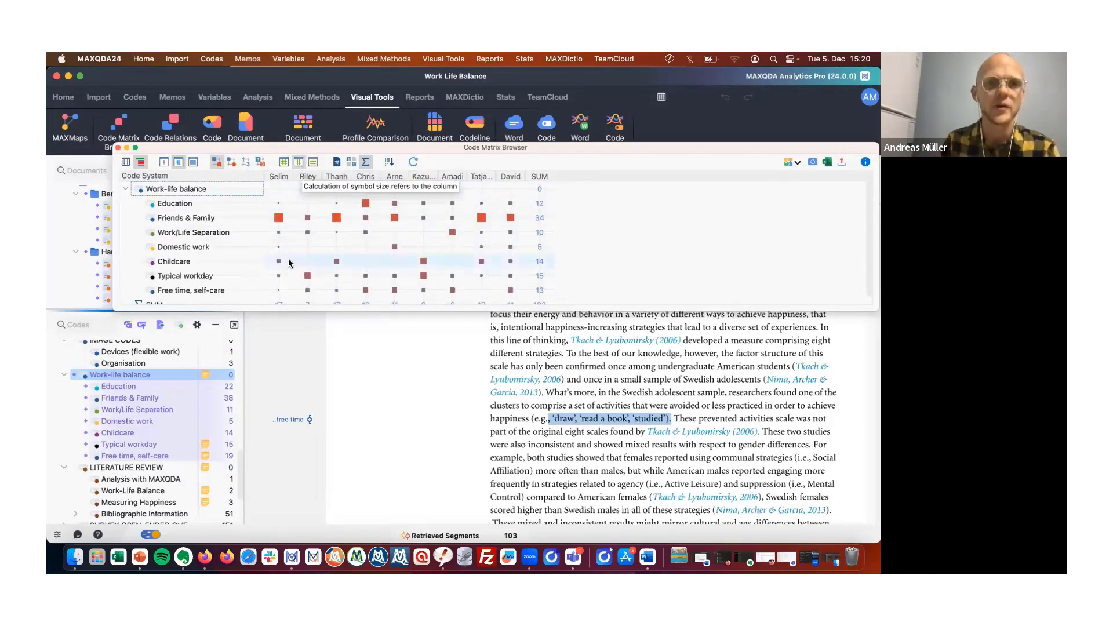
Compare the matrix displayed as numbers and as squares.
scroll(287, 258, down, 1)
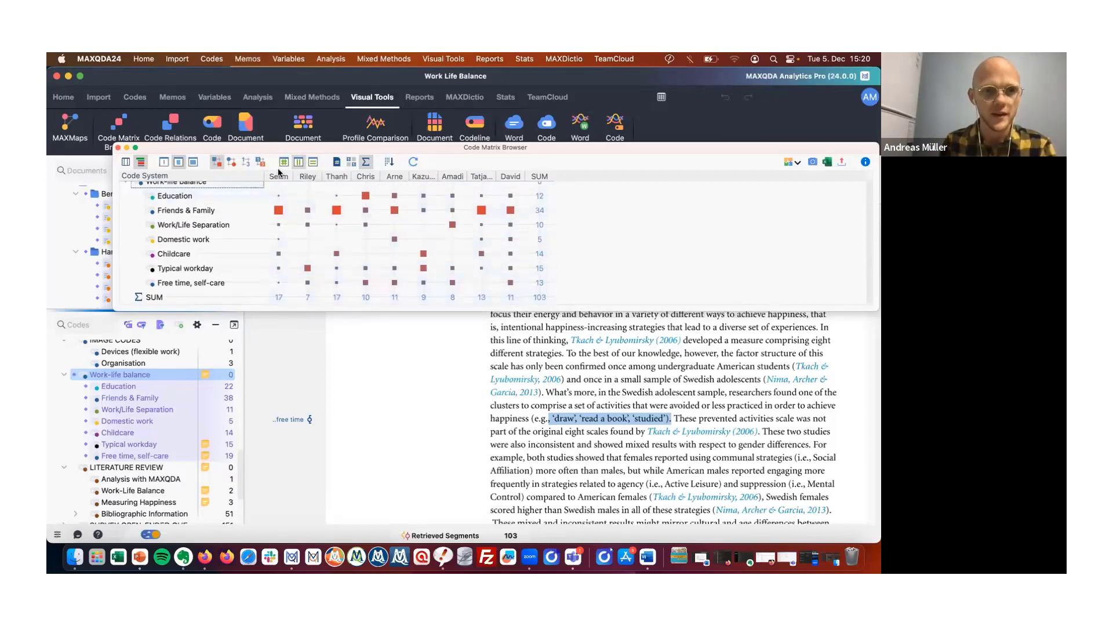
click(246, 162)
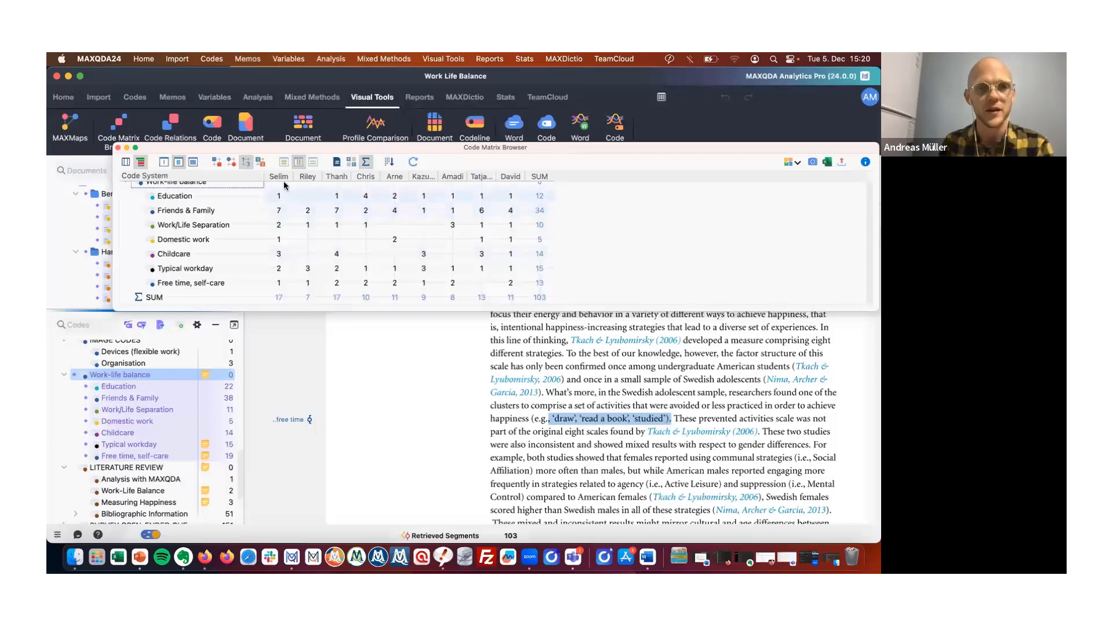
click(217, 164)
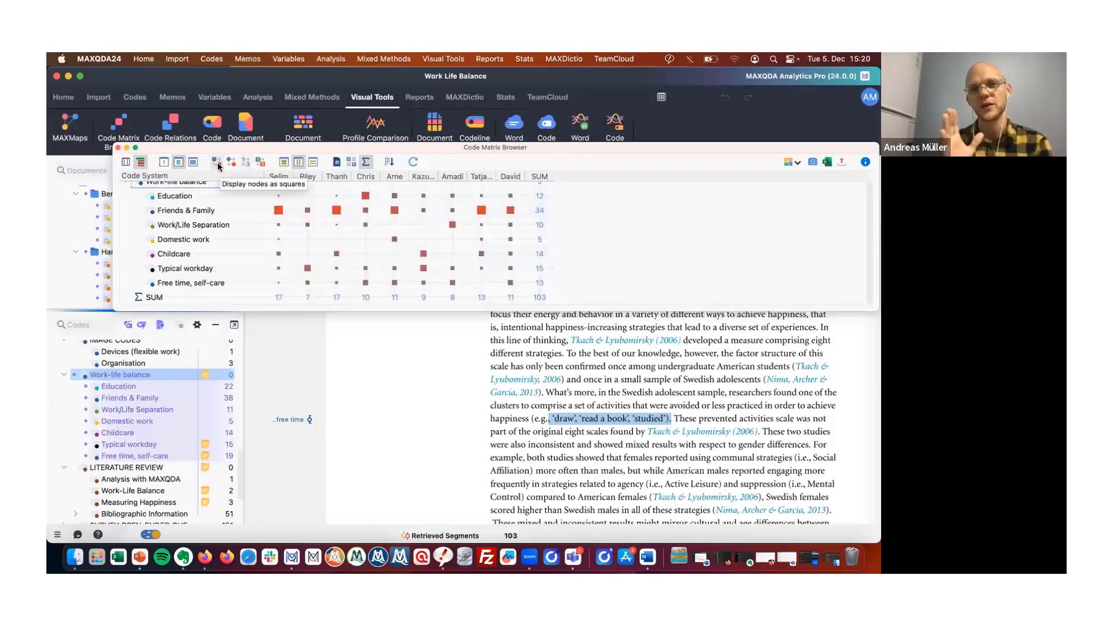
mouse_move(388, 280)
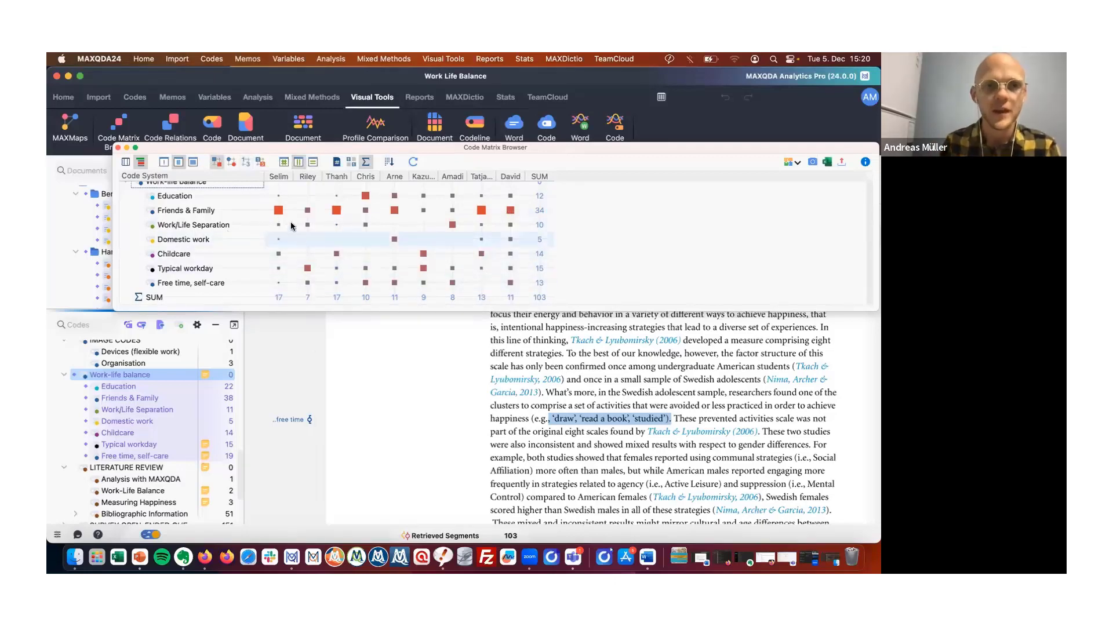
mouse_move(338, 215)
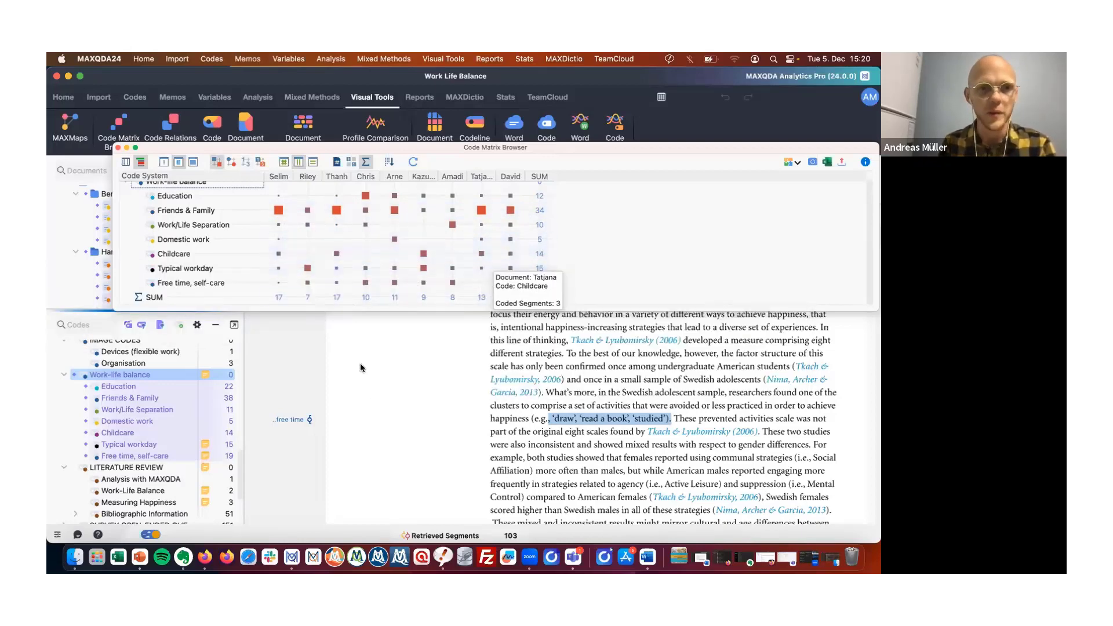
mouse_move(280, 243)
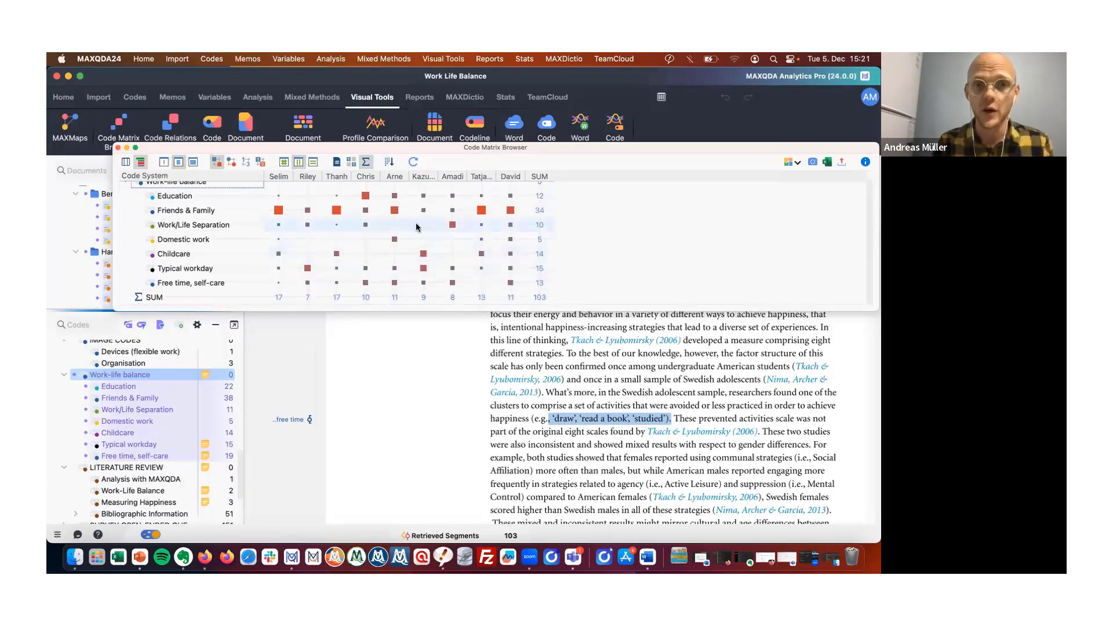
Switch the matrix cells back to numbers and inspect the details of individual cells.
scroll(416, 222, up, 1)
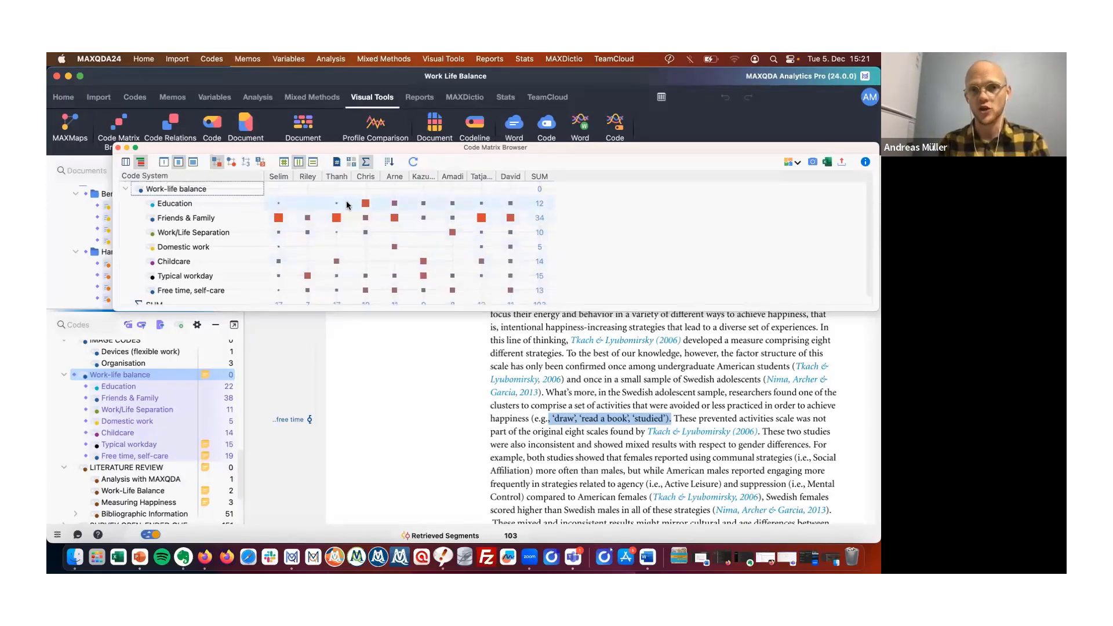
click(245, 163)
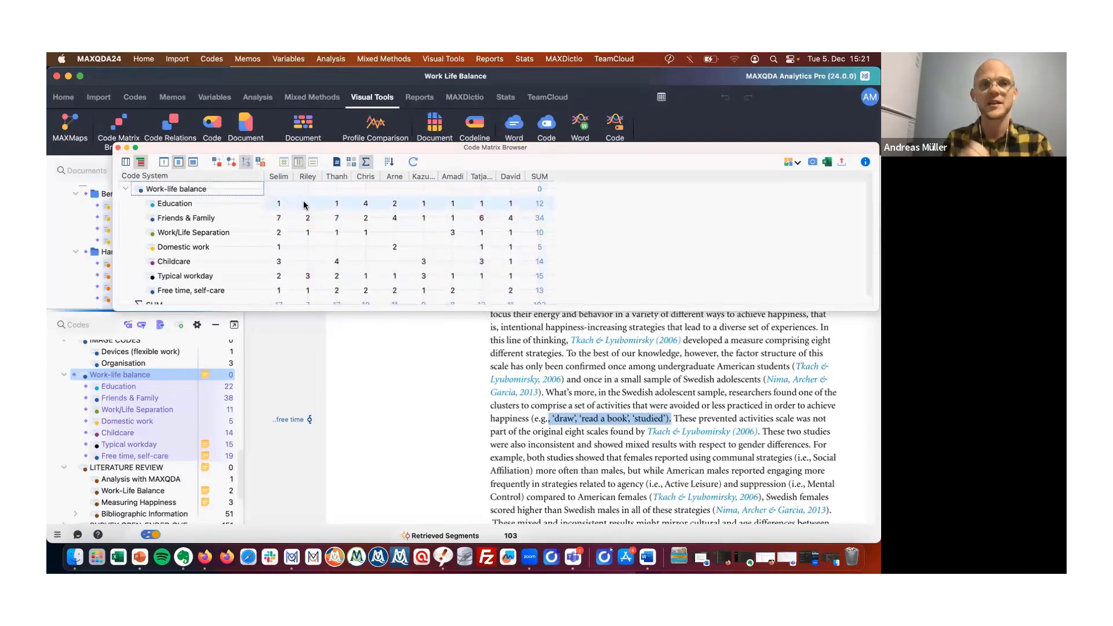
mouse_move(304, 205)
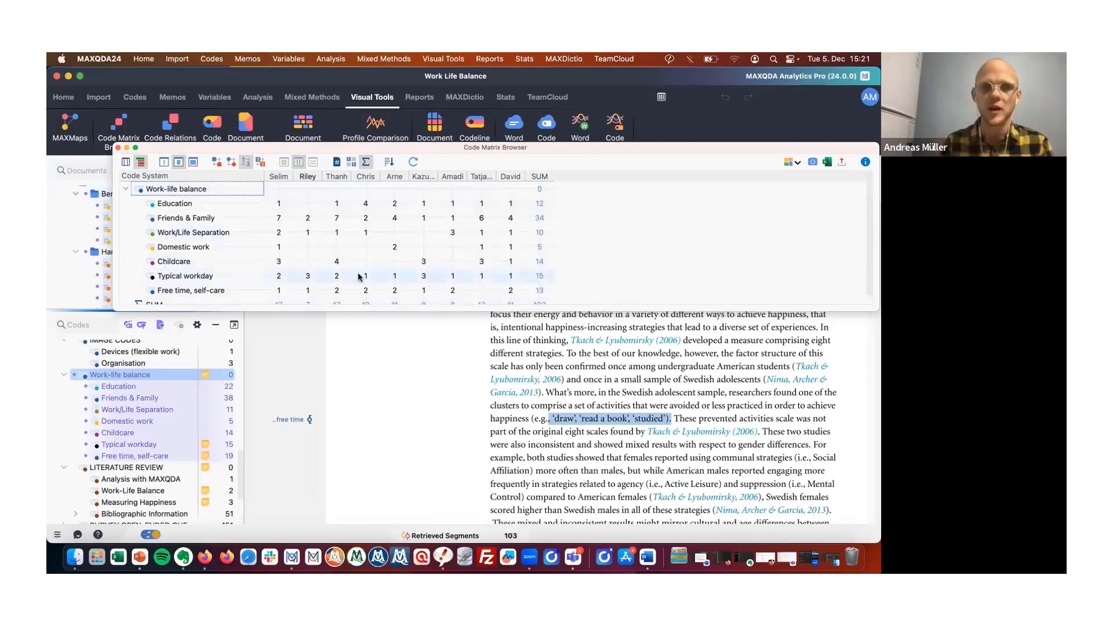
mouse_move(310, 279)
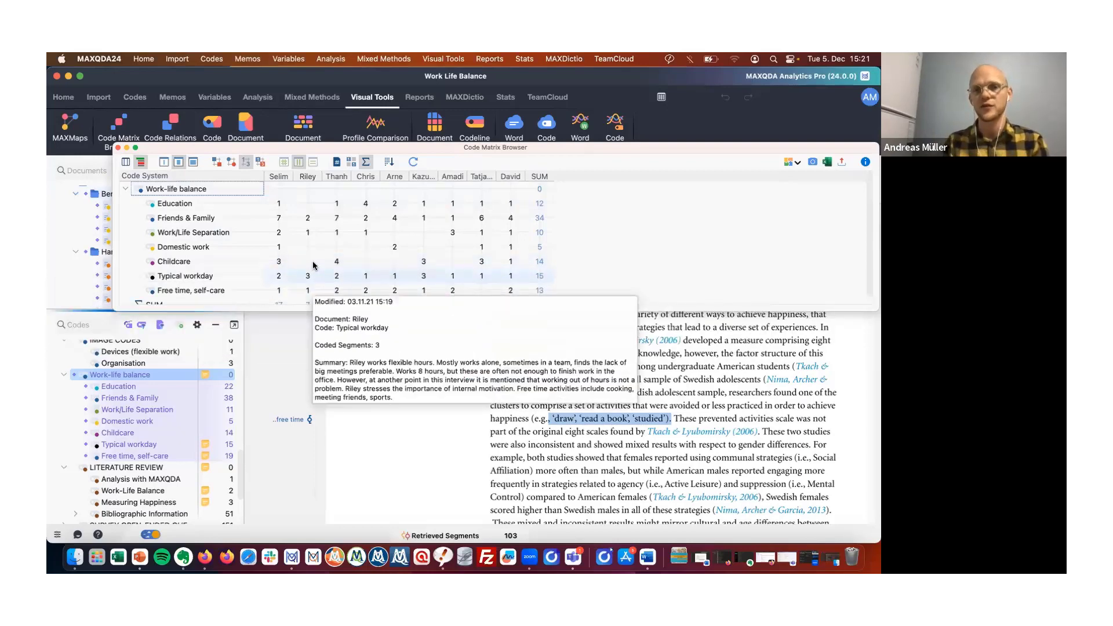
mouse_move(507, 279)
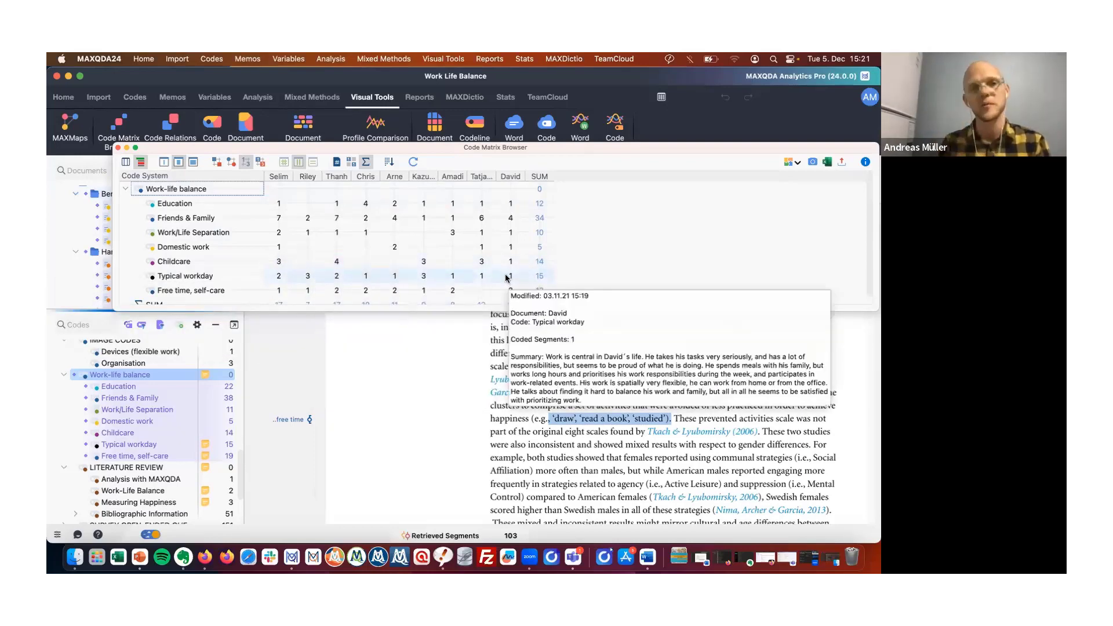
Display the matrix cells as squares, scroll to the SUM row, and move the Code Matrix Browser window higher.
click(218, 161)
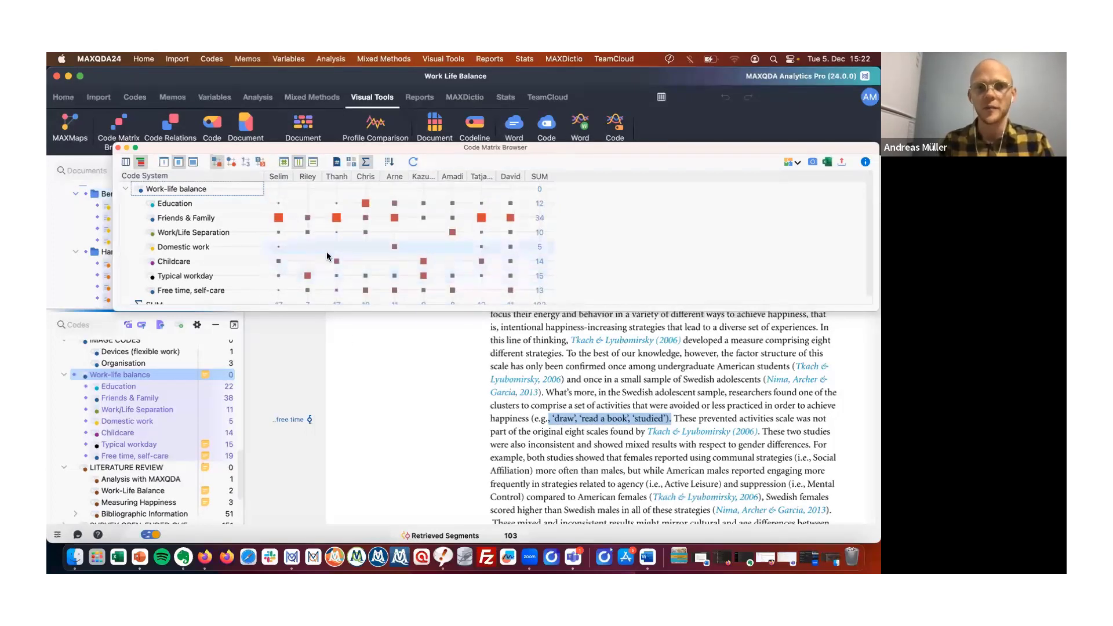
scroll(372, 243, down, 1)
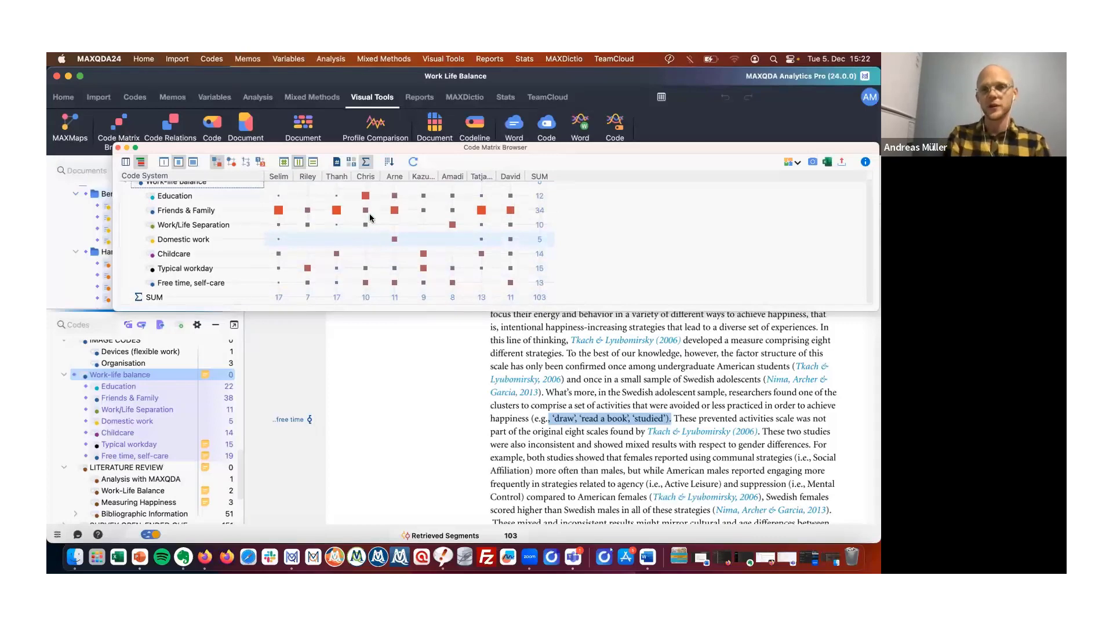
mouse_move(470, 240)
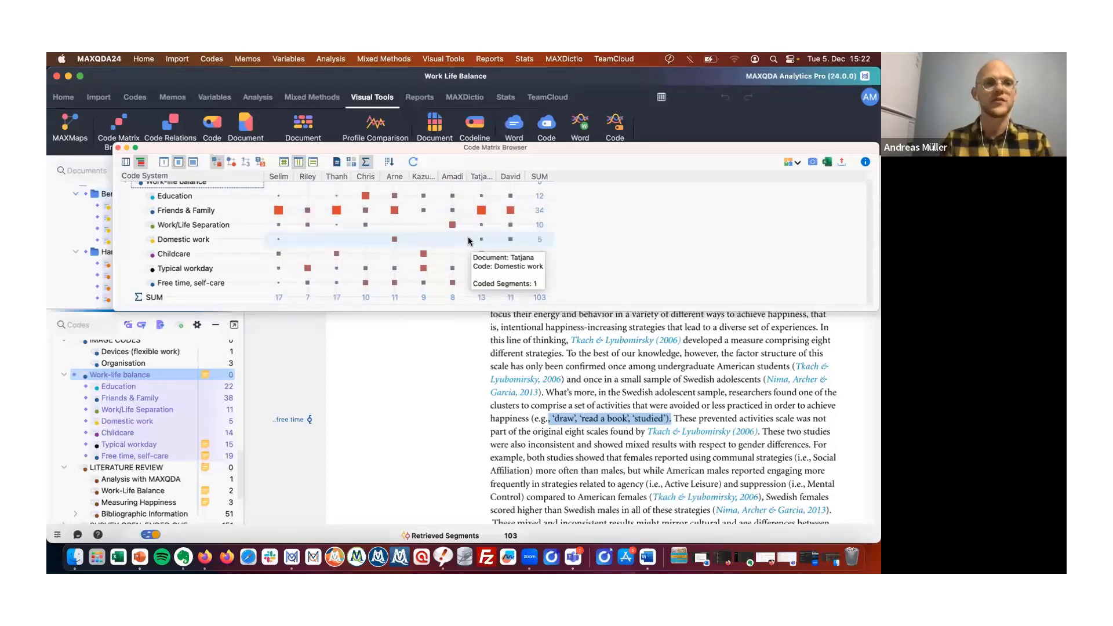
drag(212, 149, 253, 118)
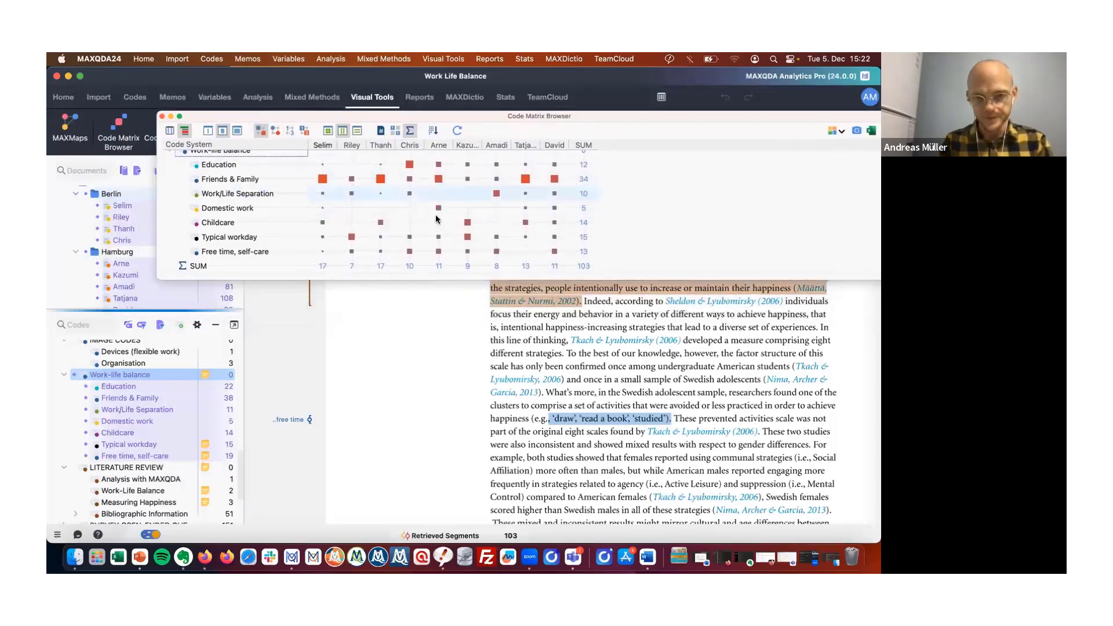
click(62, 96)
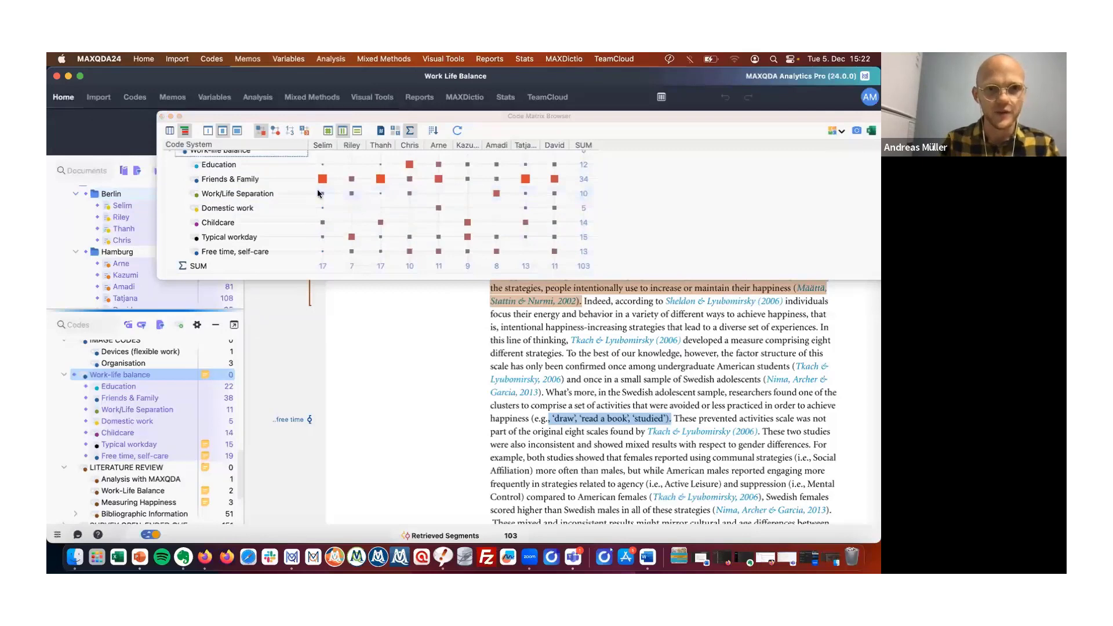
Switch the cells back to numbers and retrieve the coded segments of Arne's Domestic work cell.
click(290, 132)
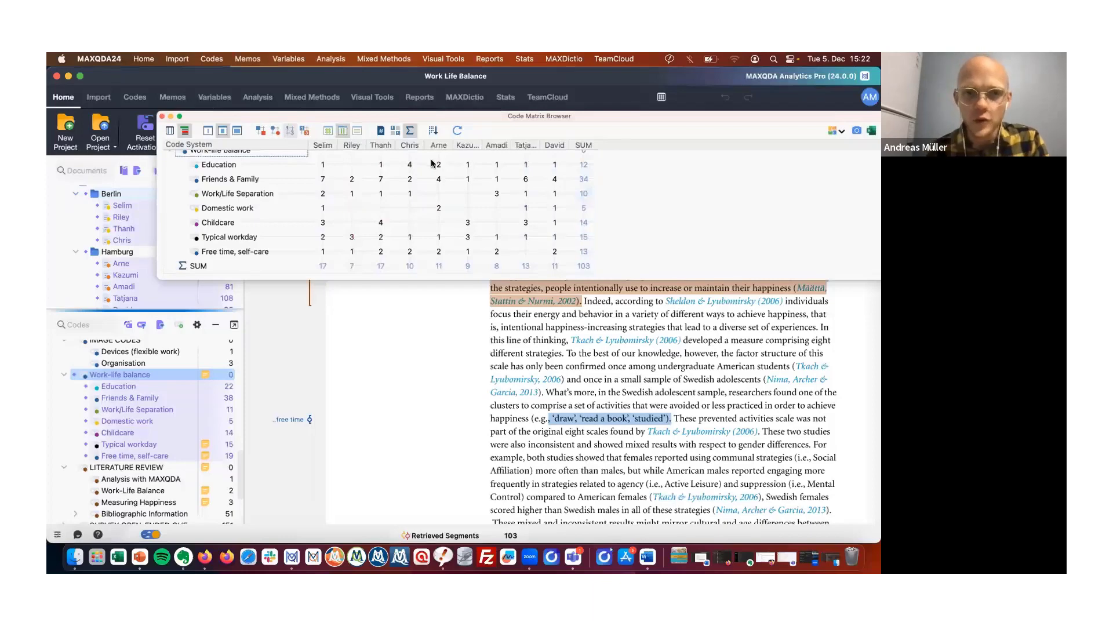
click(441, 210)
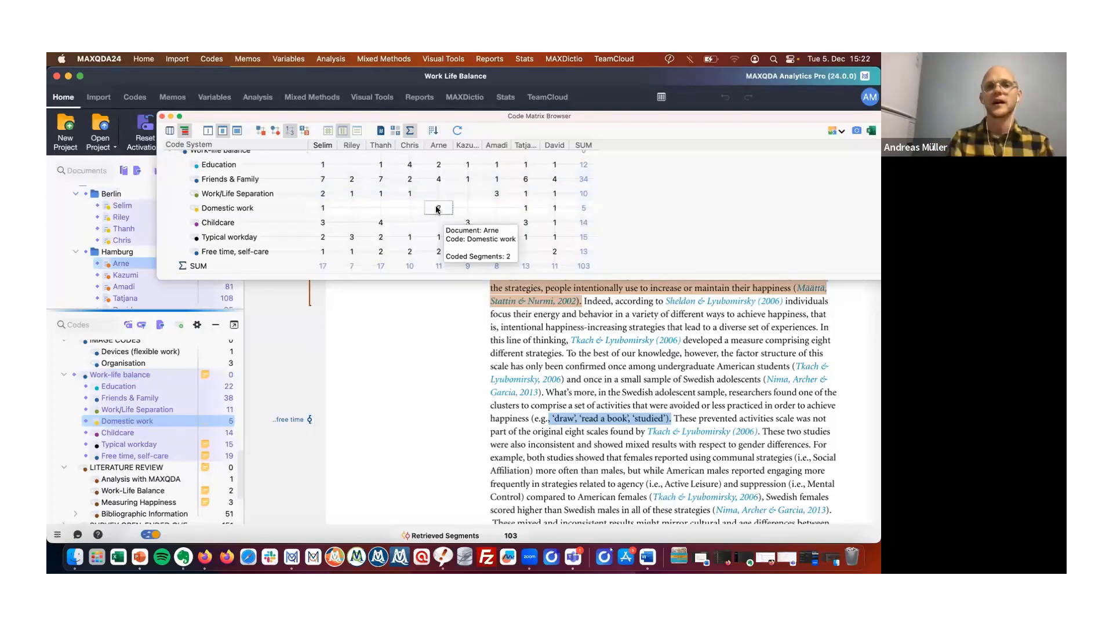
double_click(438, 208)
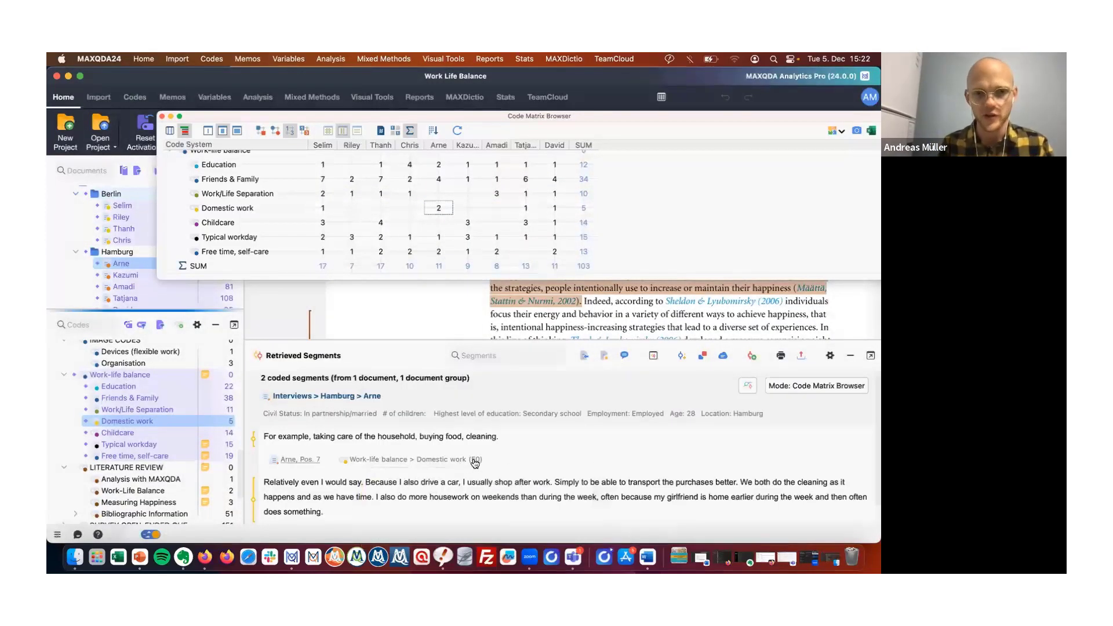
scroll(434, 473, down, 2)
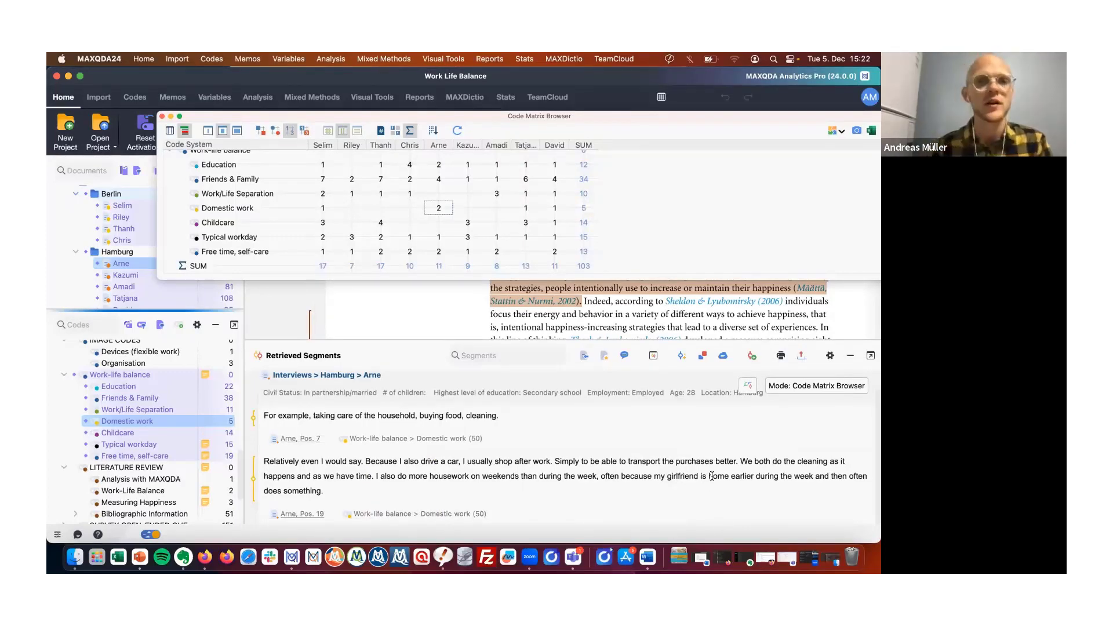
mouse_move(439, 210)
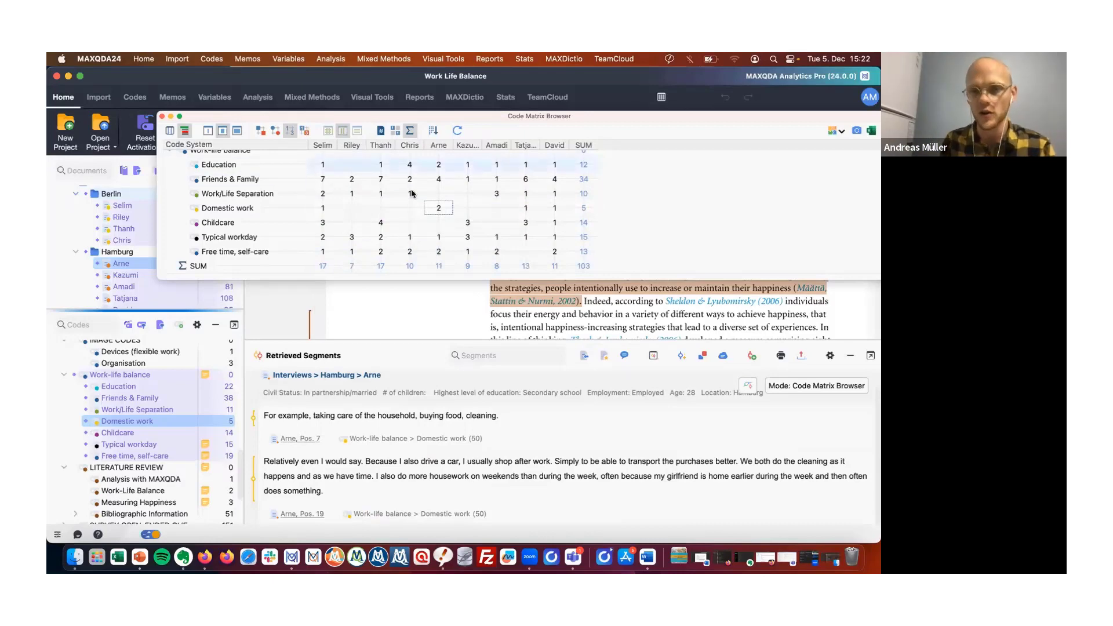
Retrieve the coded segments of Kazumi's Childcare cell and read through them.
click(467, 225)
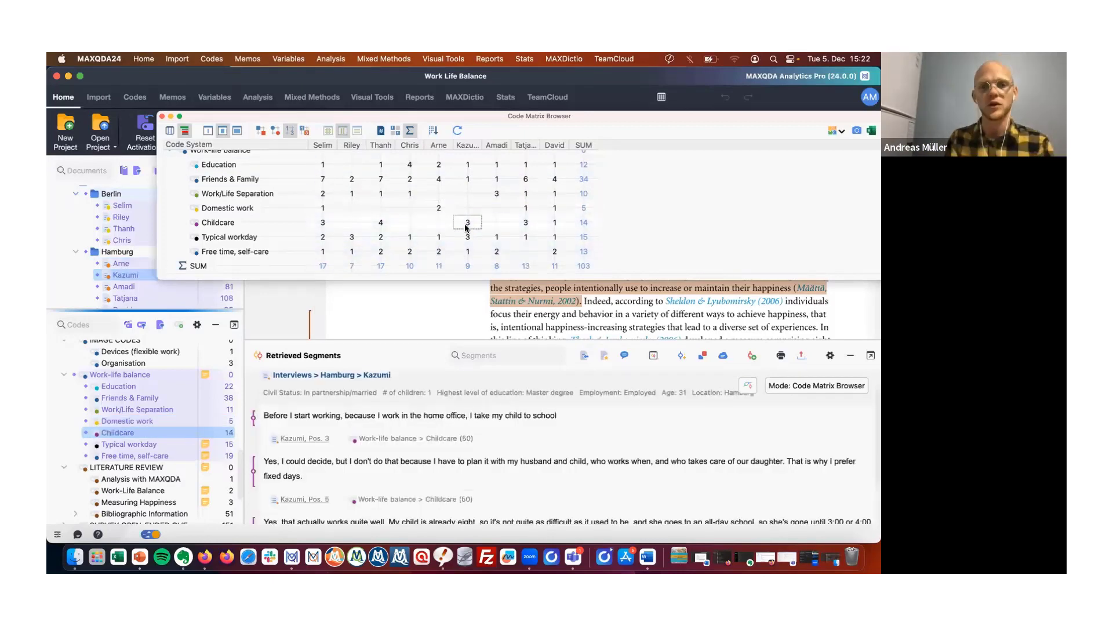
scroll(399, 441, down, 3)
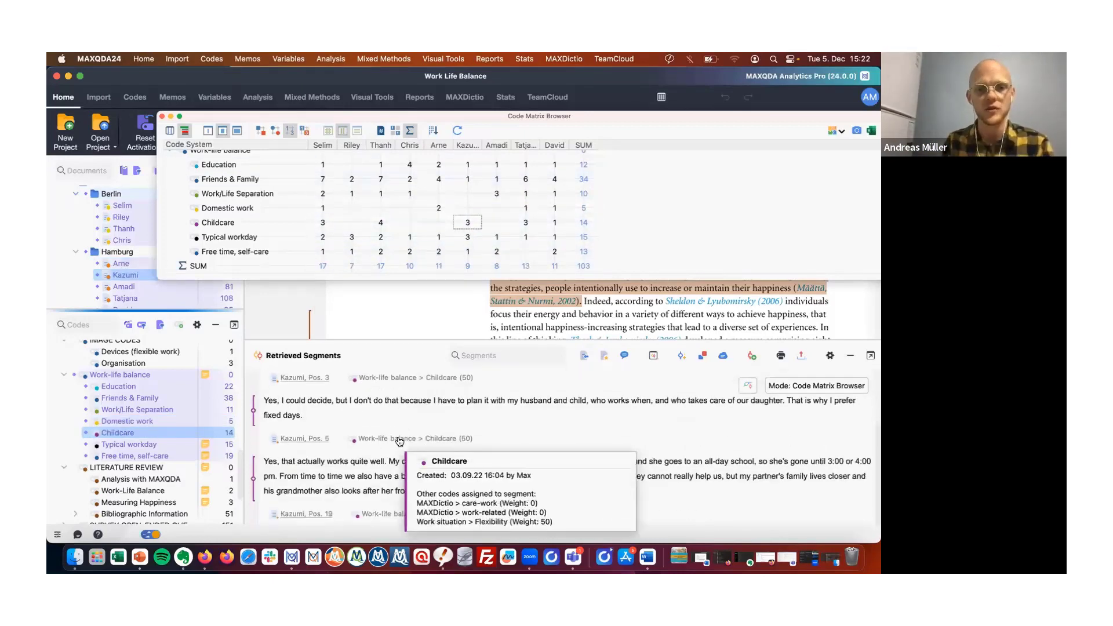
scroll(398, 440, up, 4)
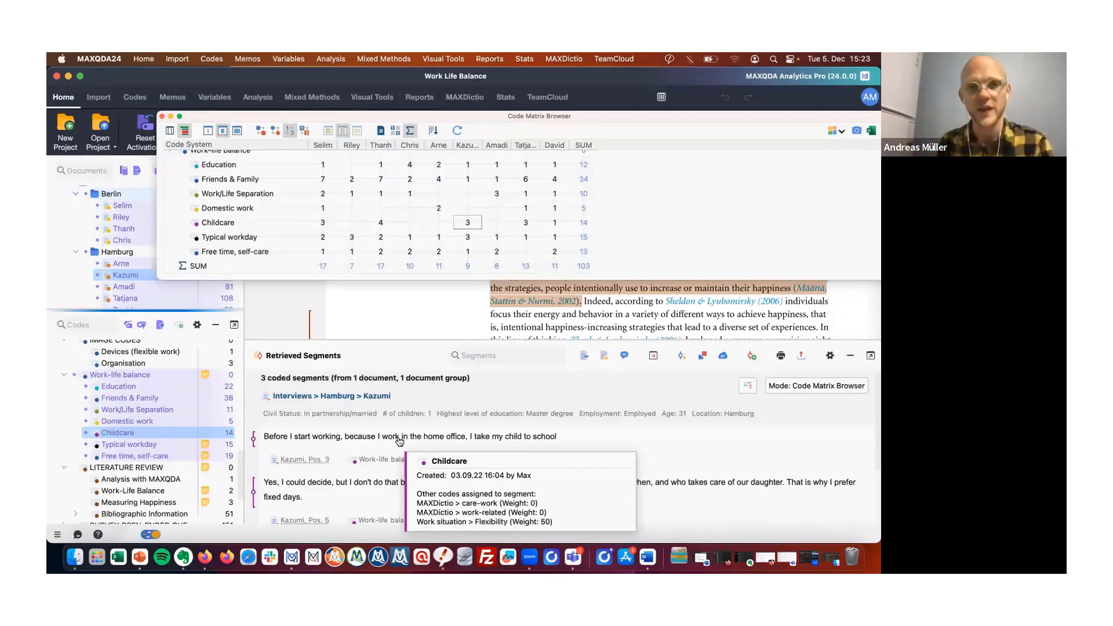
Switch the matrix cells to squares and close the Code Matrix Browser.
click(262, 132)
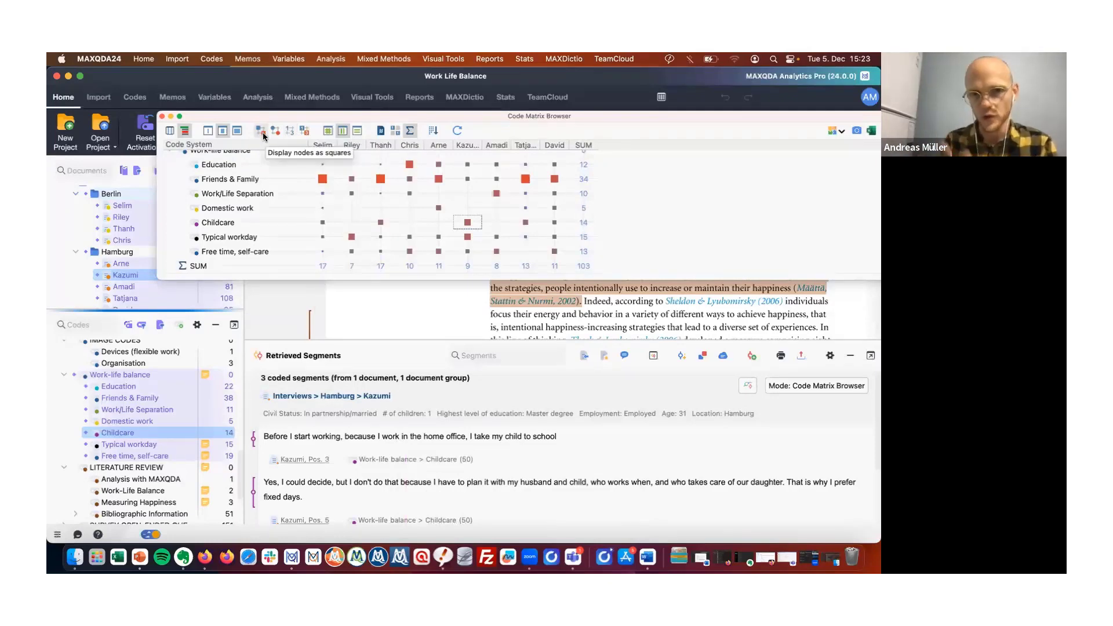
click(161, 116)
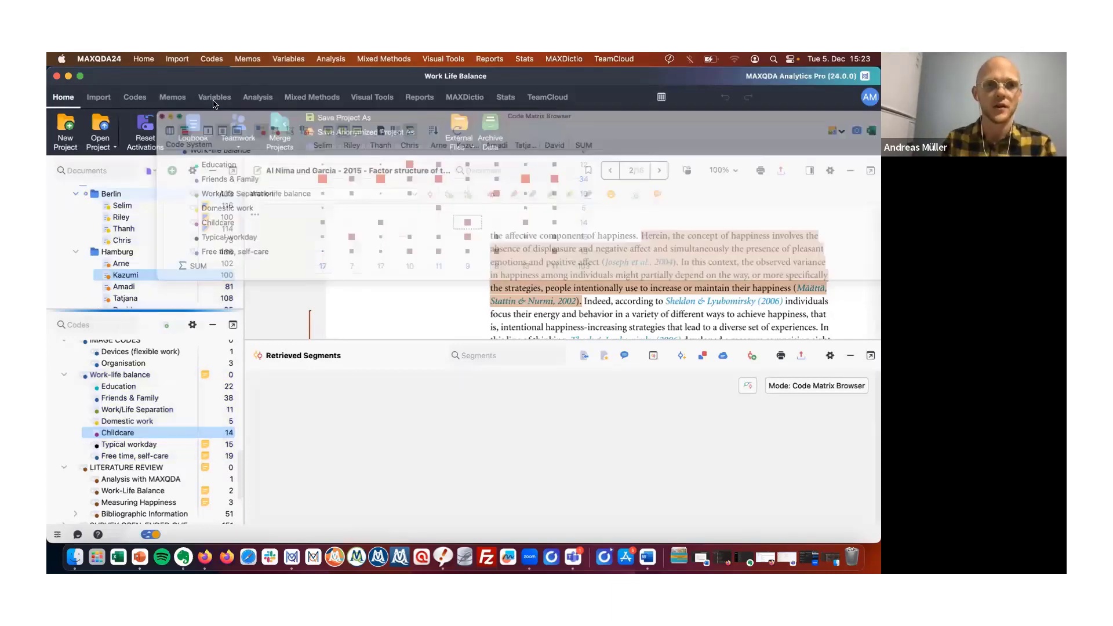
Examine the column options of a new Code Matrix Browser and cancel without creating a matrix.
click(372, 97)
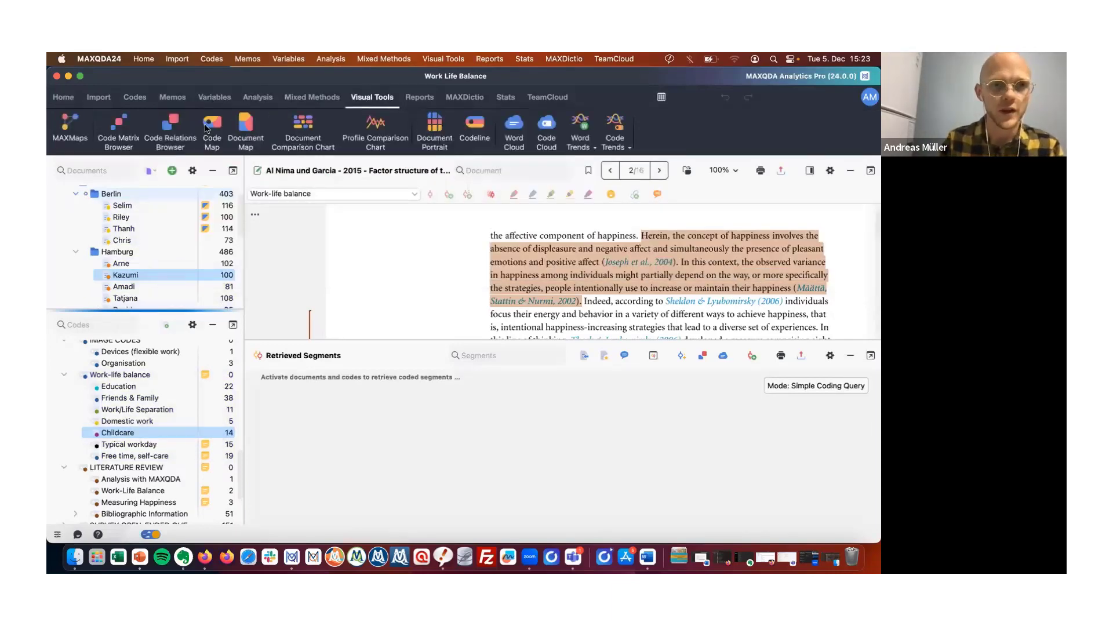
click(124, 135)
click(322, 309)
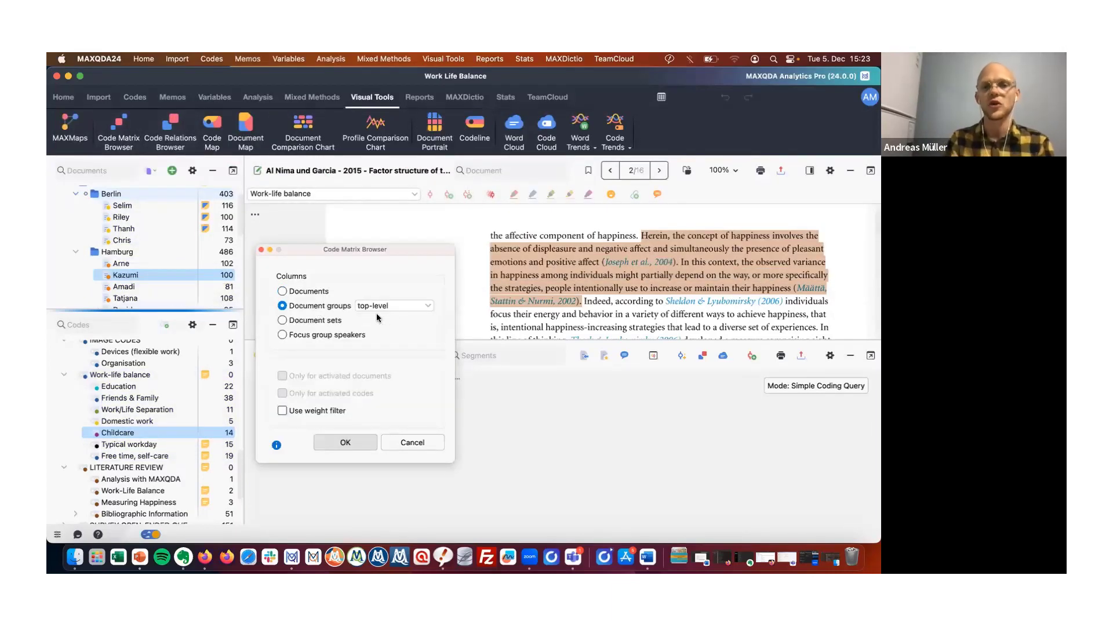
click(396, 306)
click(377, 324)
click(311, 291)
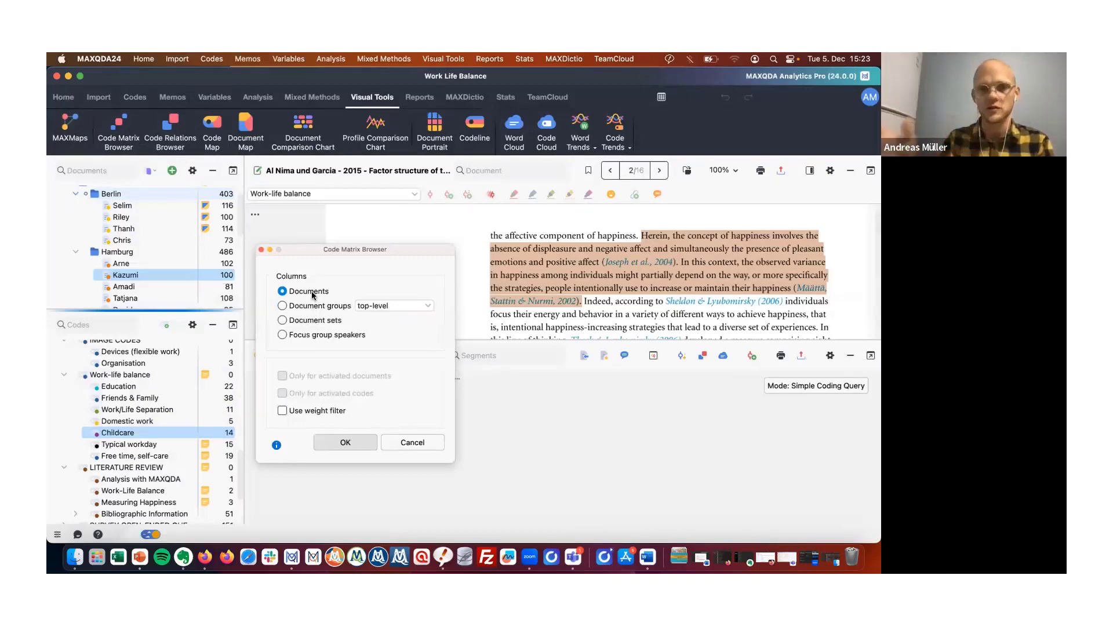
click(310, 304)
click(312, 320)
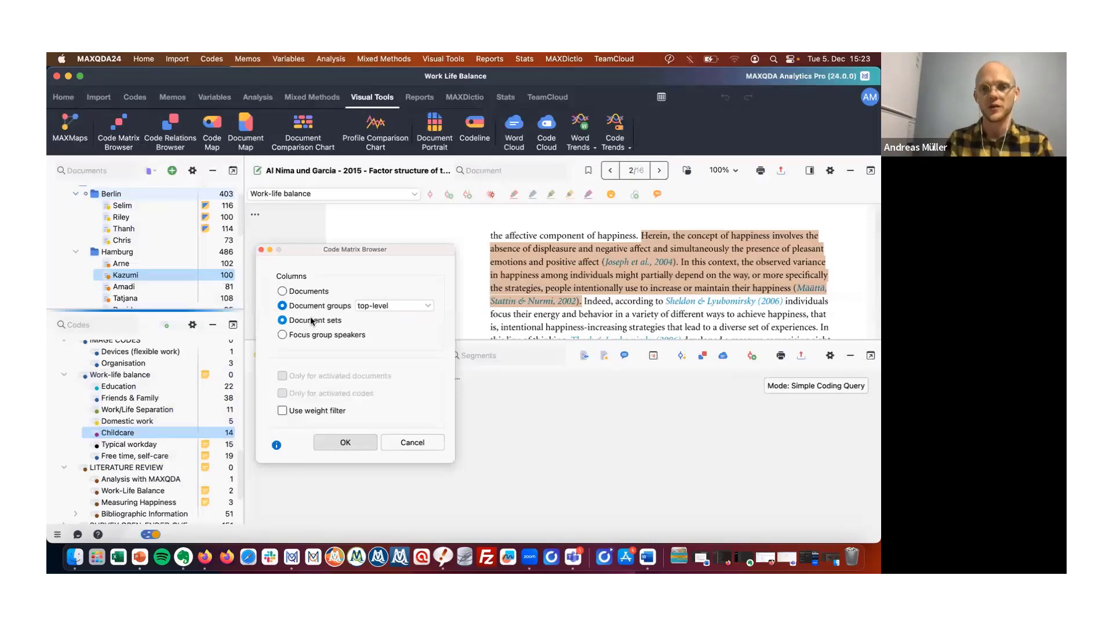
click(308, 336)
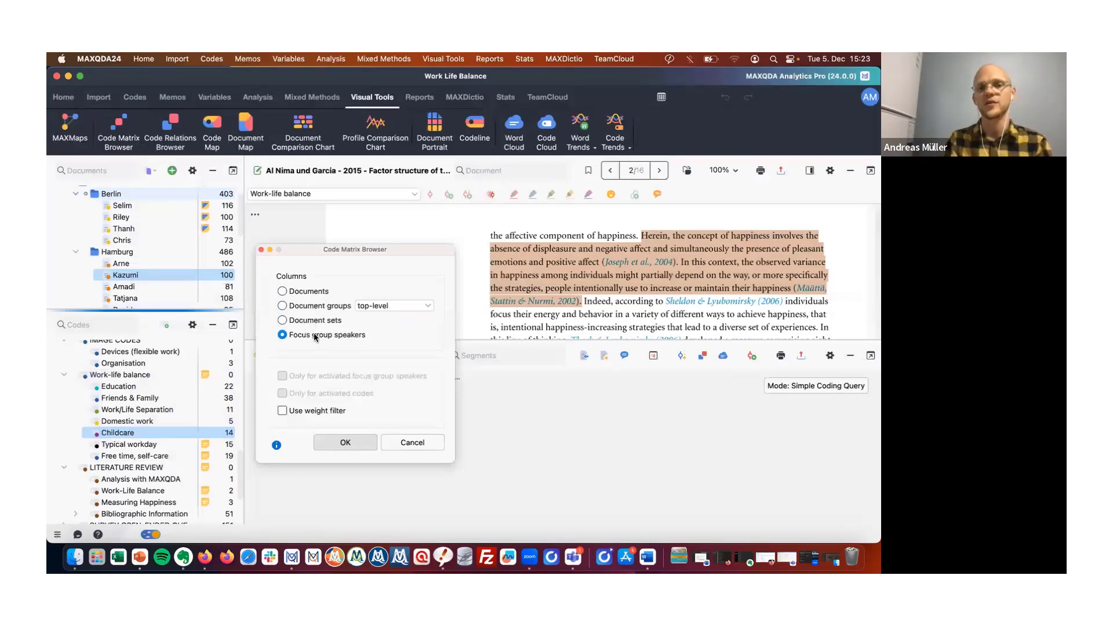
click(312, 295)
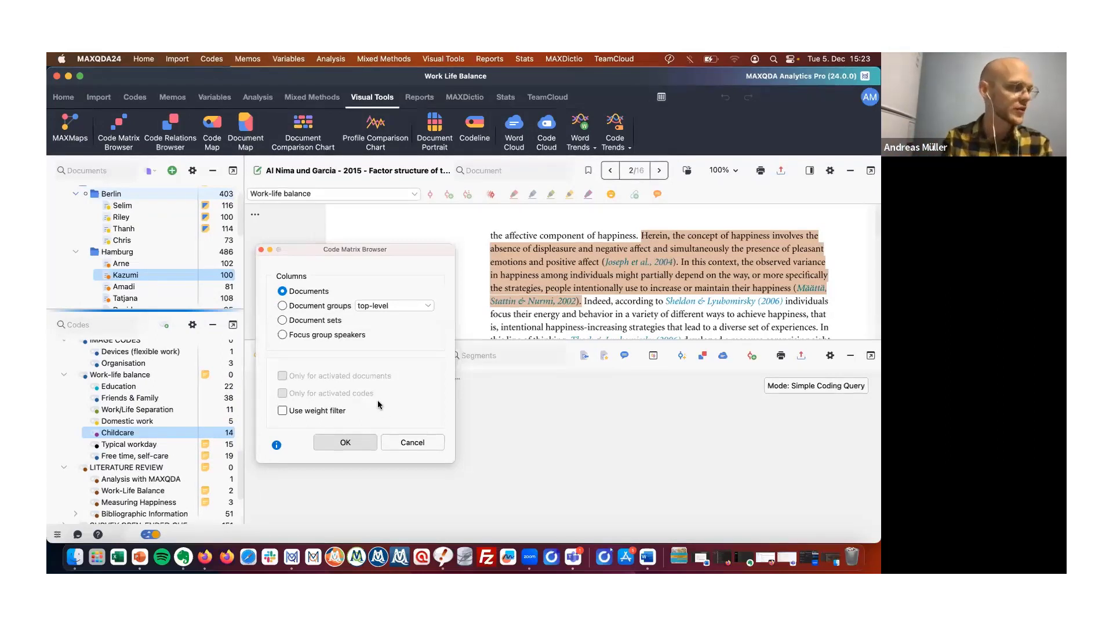
click(412, 442)
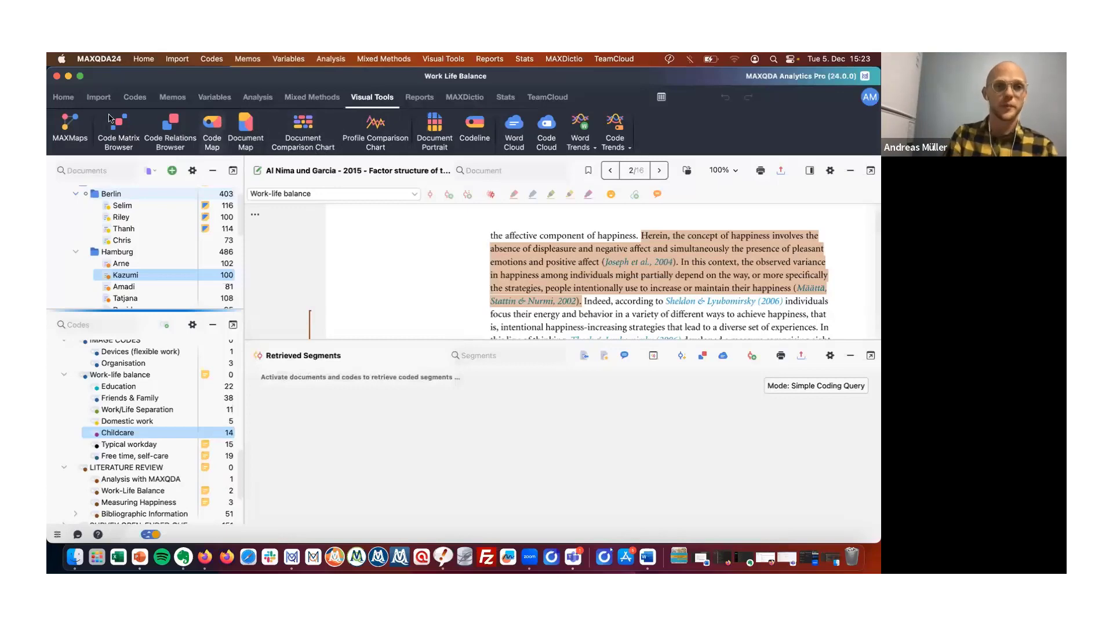
Open the recent project The Witches and the Devil.
click(64, 99)
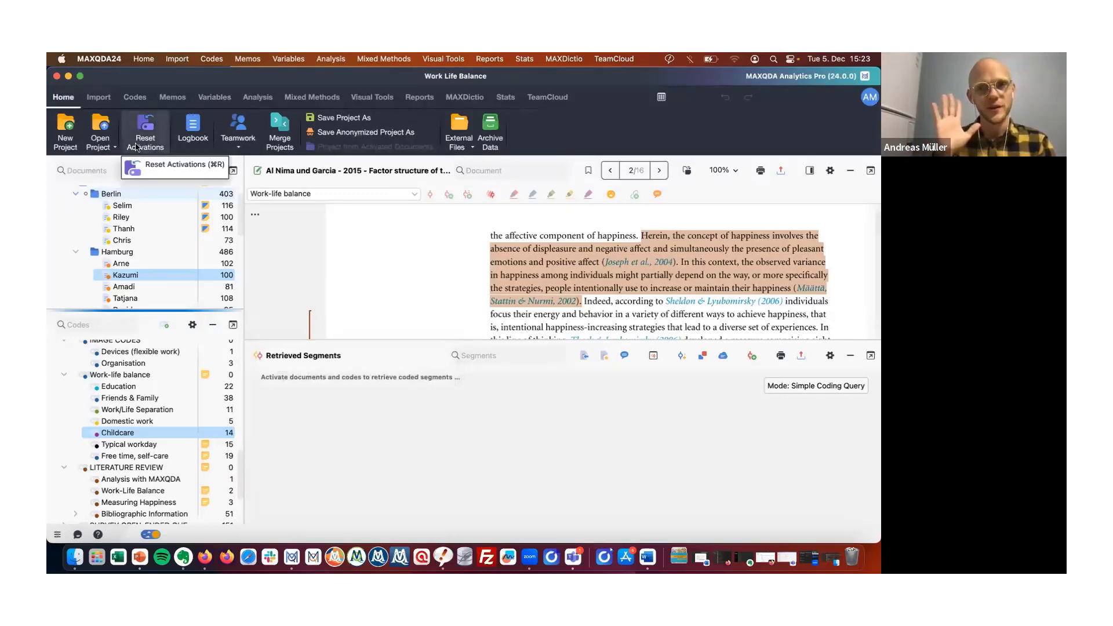
click(101, 150)
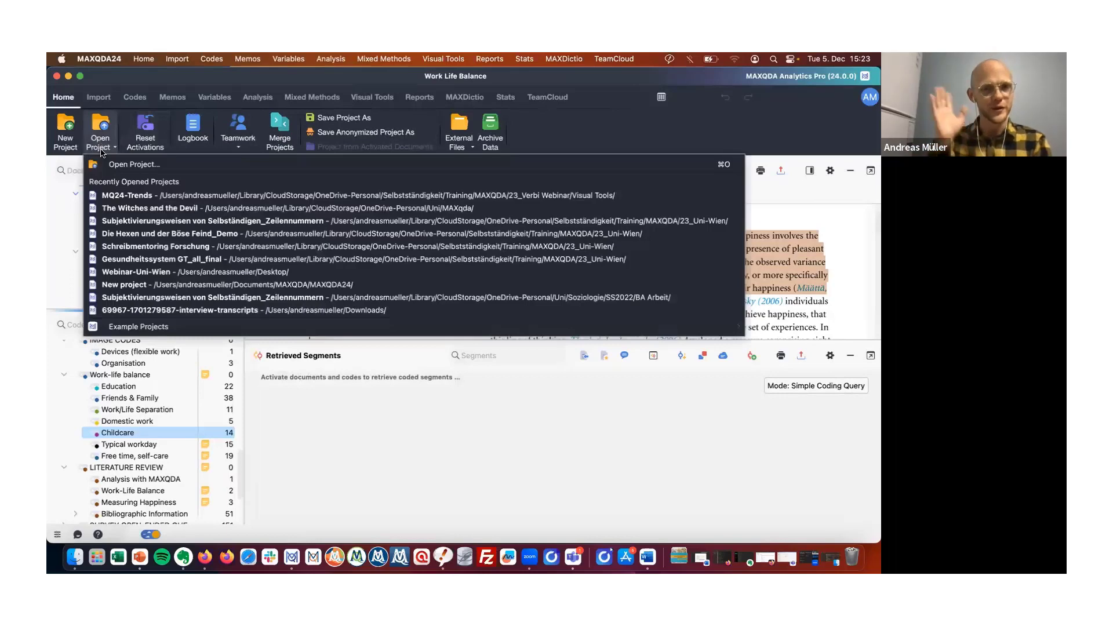
click(297, 209)
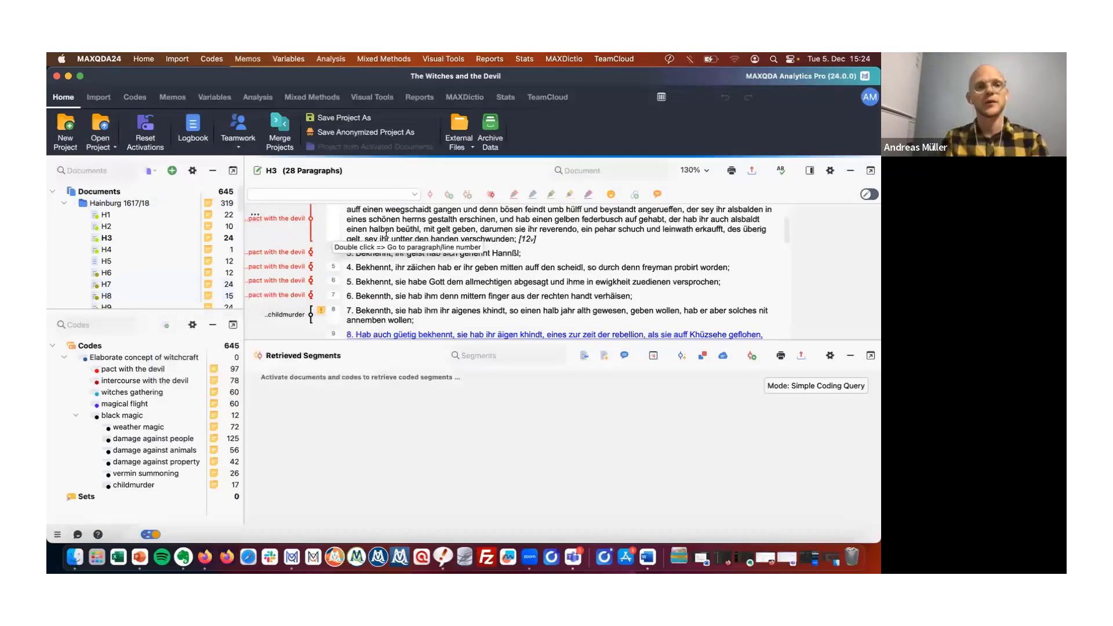
Activate the Hamburg 1617/18 documents and the Elaborate concept of witchcraft codes, and create a Document Comparison Chart for them.
click(75, 203)
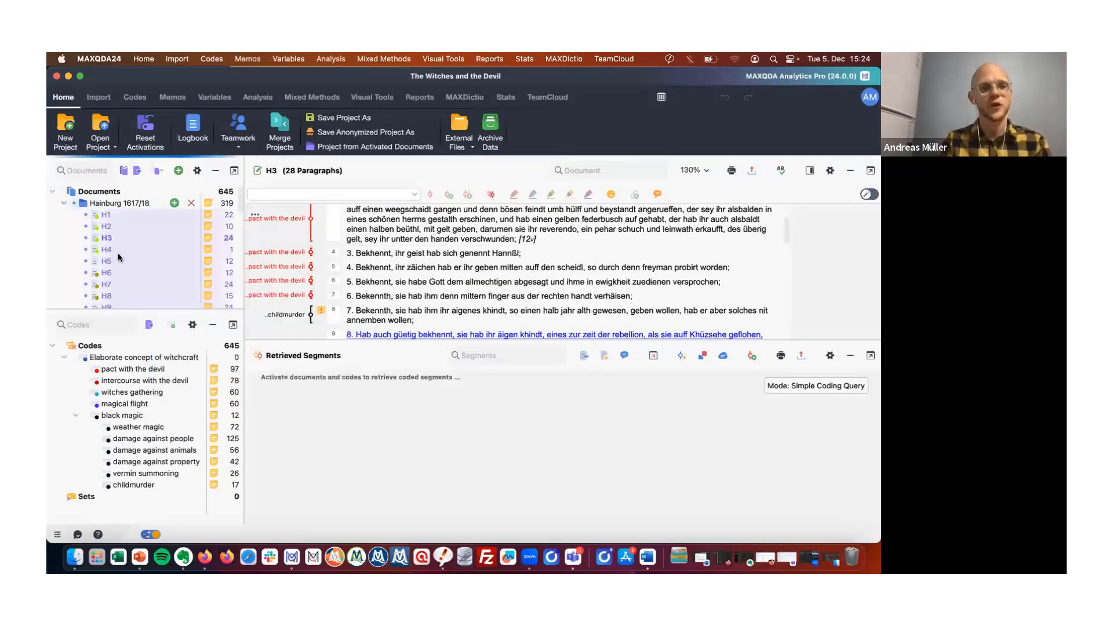
click(63, 347)
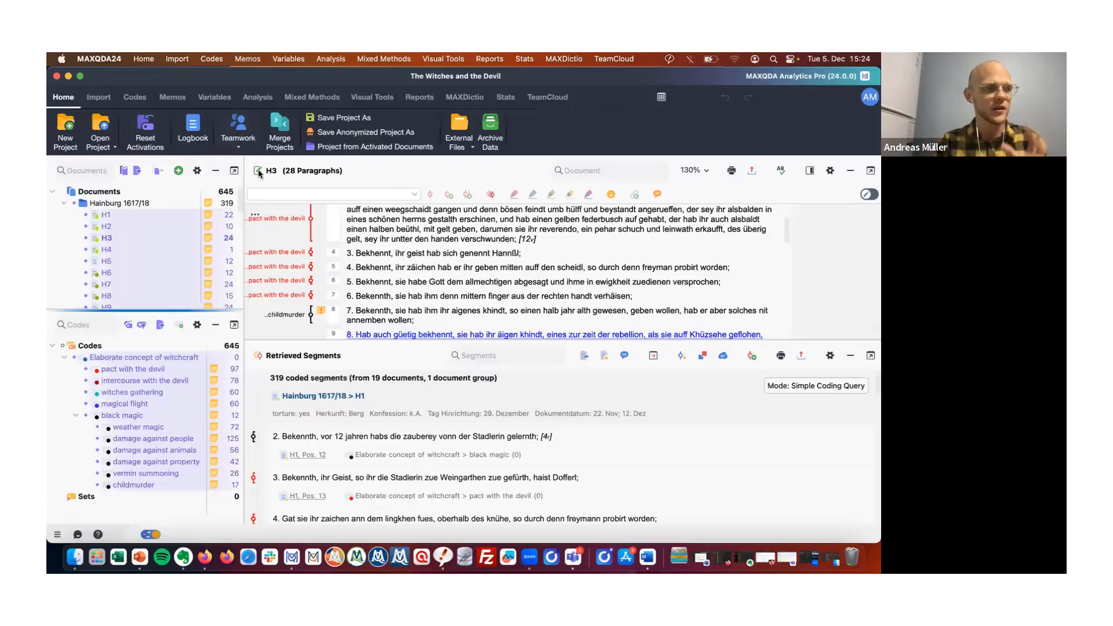
click(380, 102)
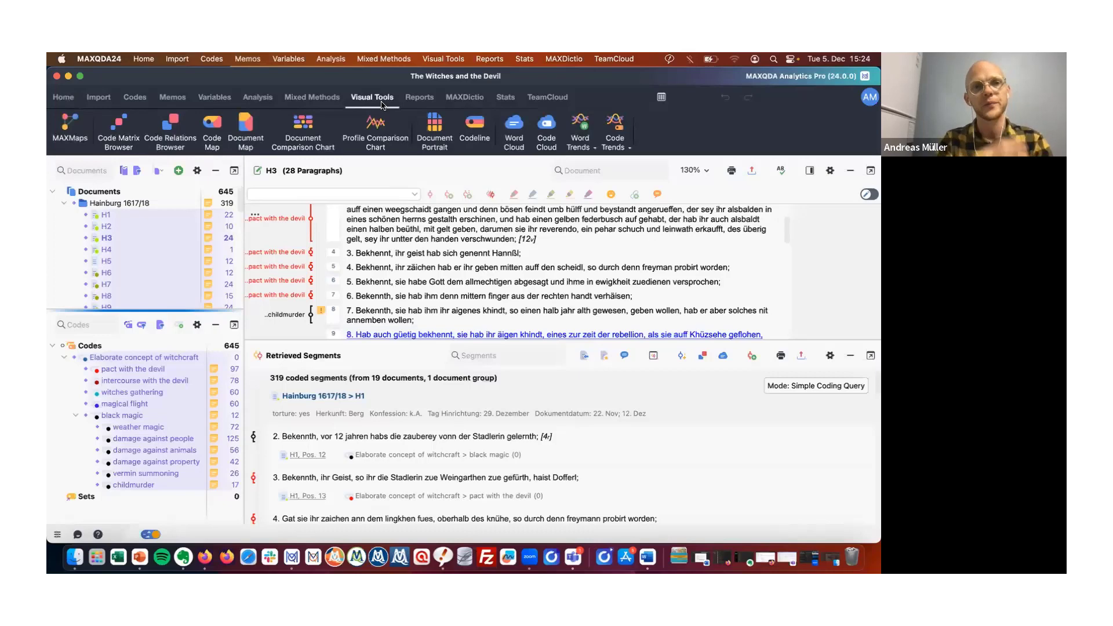
click(302, 127)
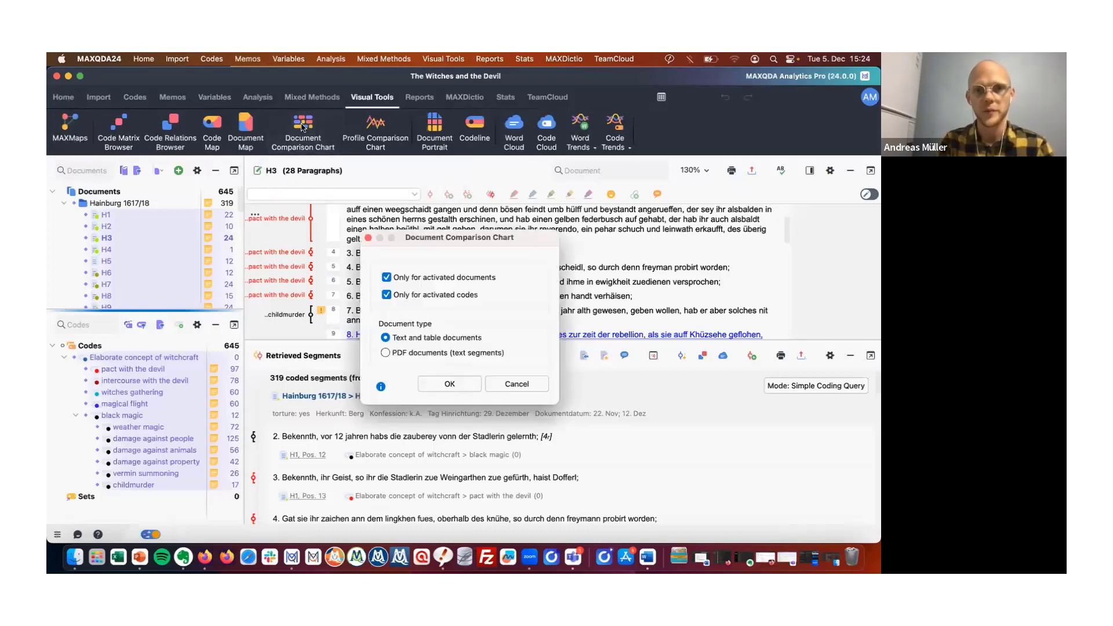
click(464, 383)
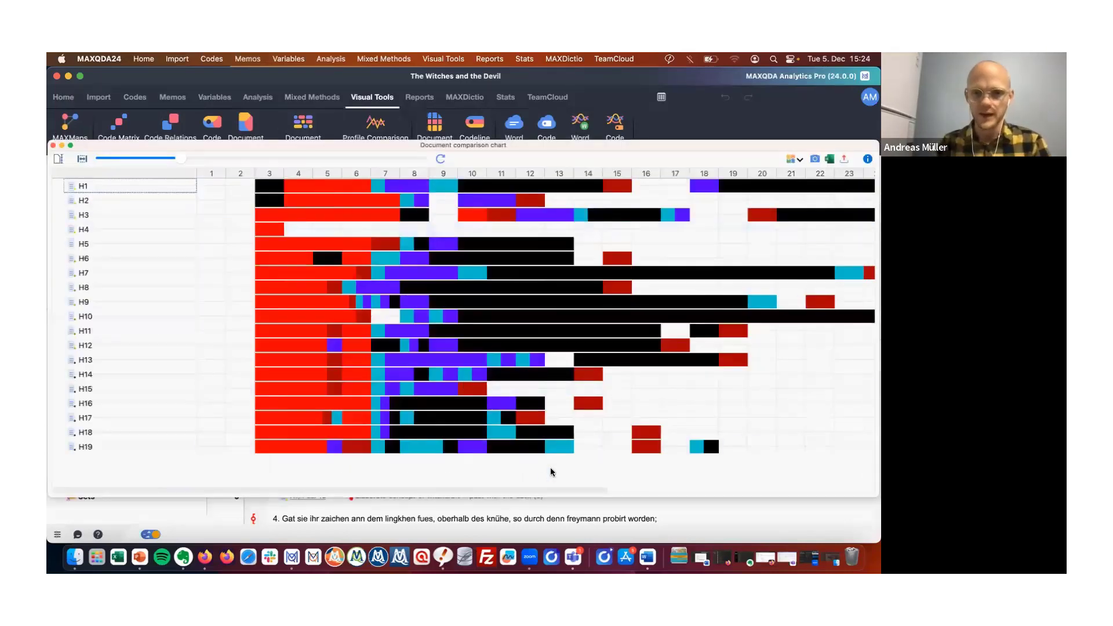
Examine the Document Comparison Chart's coded paragraphs across all documents and close the chart.
scroll(629, 480, right, 10)
scroll(609, 478, left, 10)
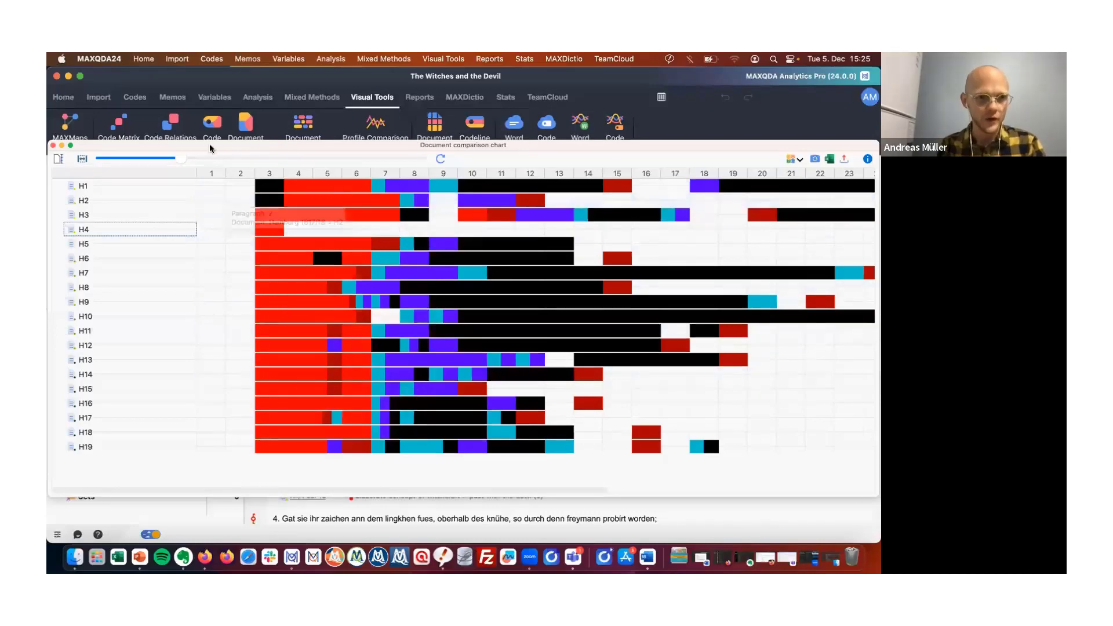
drag(211, 149, 388, 147)
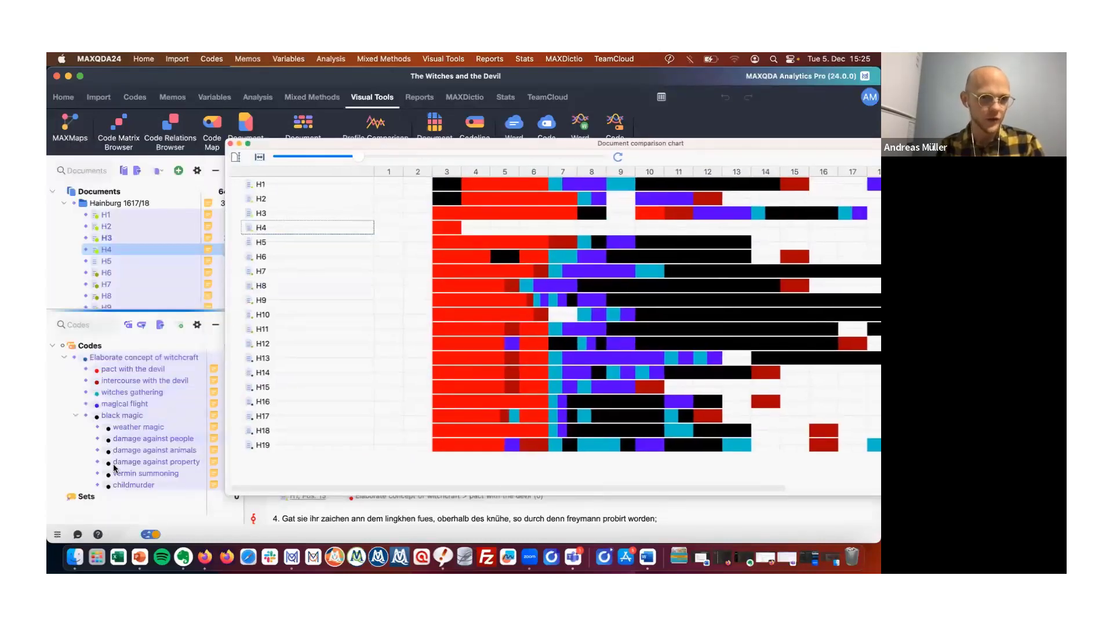
drag(447, 145, 280, 120)
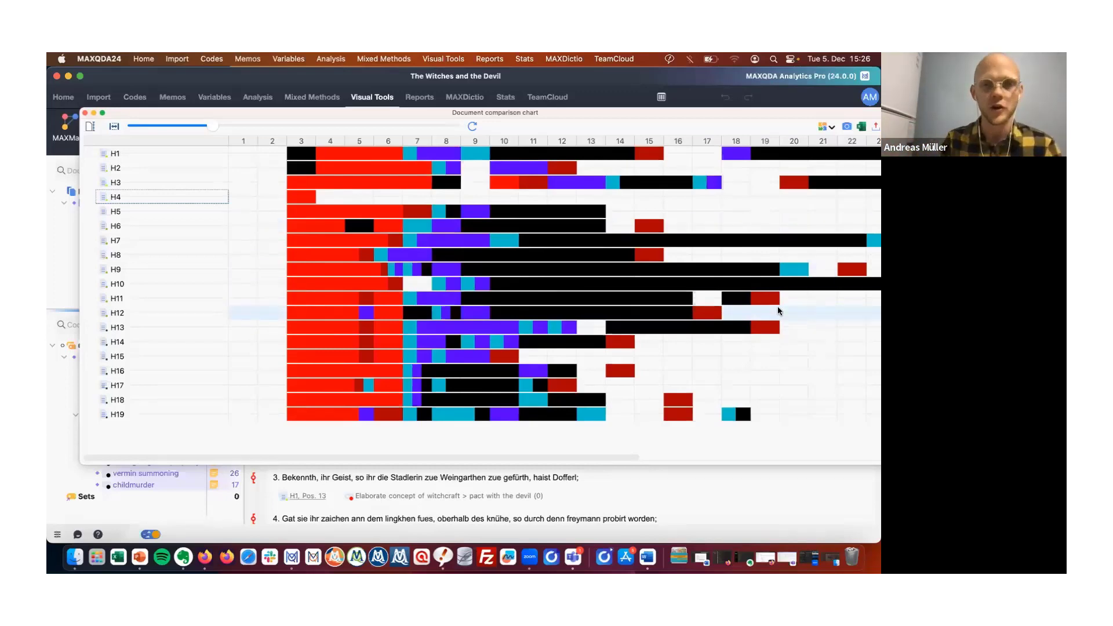
mouse_move(821, 296)
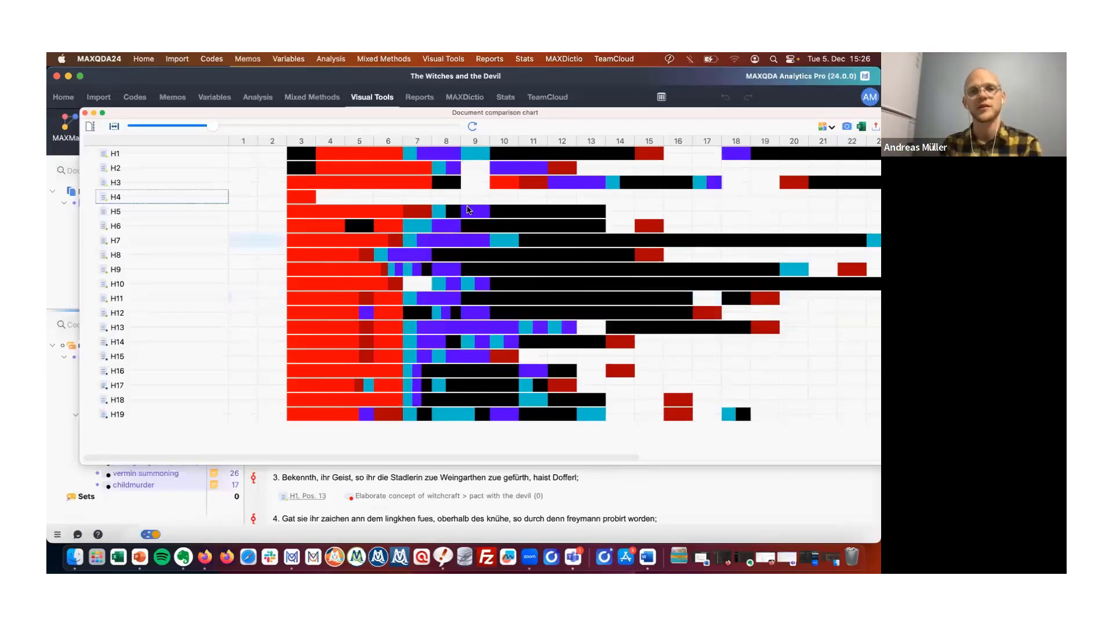
mouse_move(372, 217)
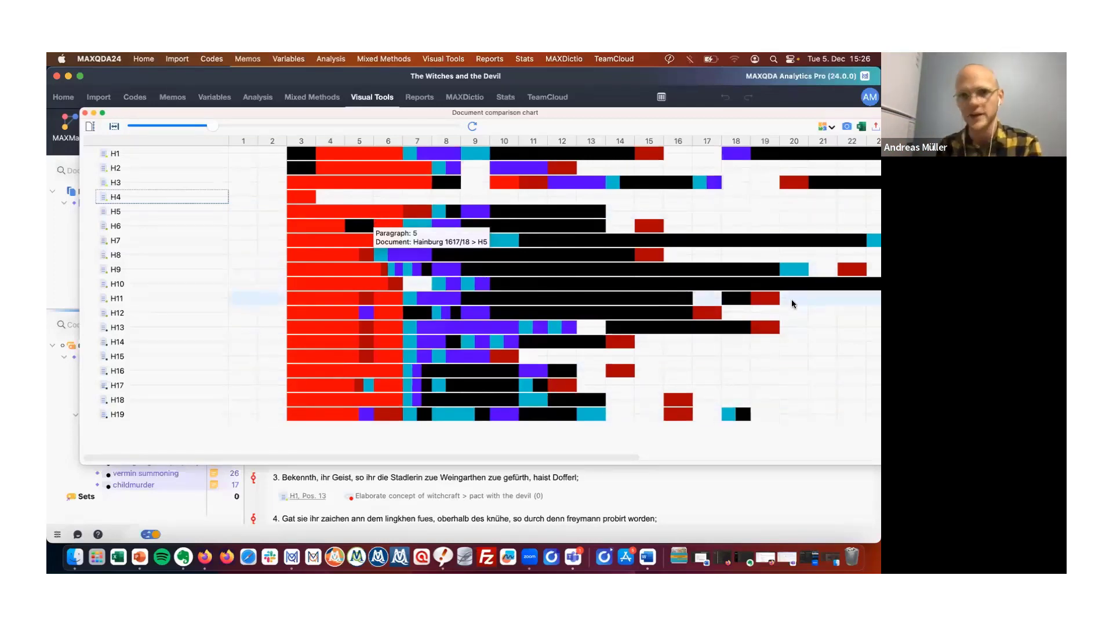
scroll(591, 310, right, 7)
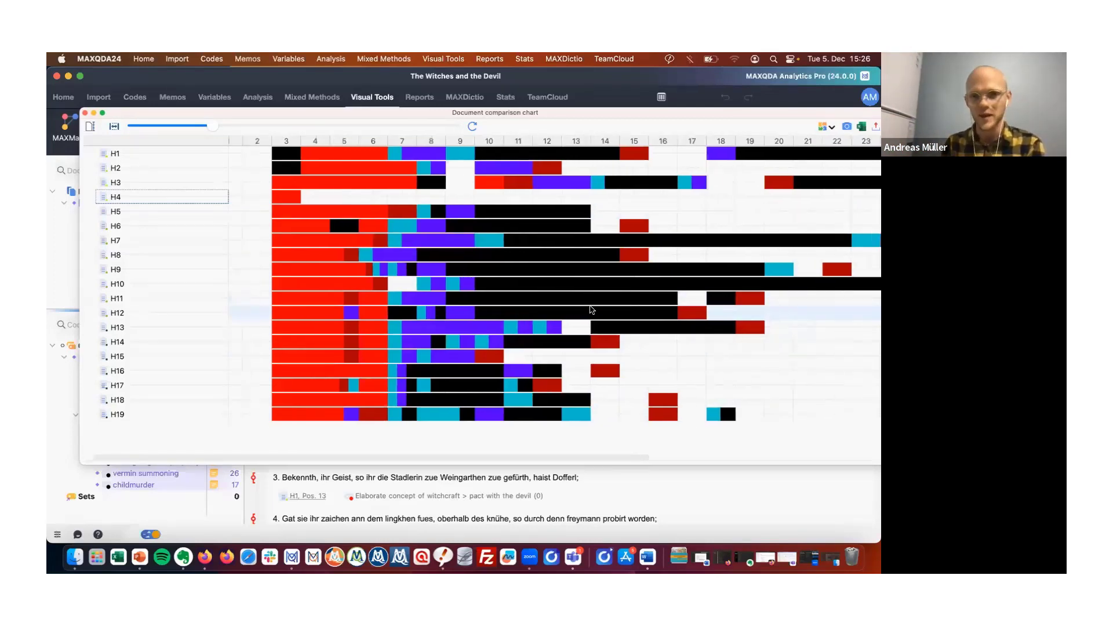
scroll(591, 310, left, 7)
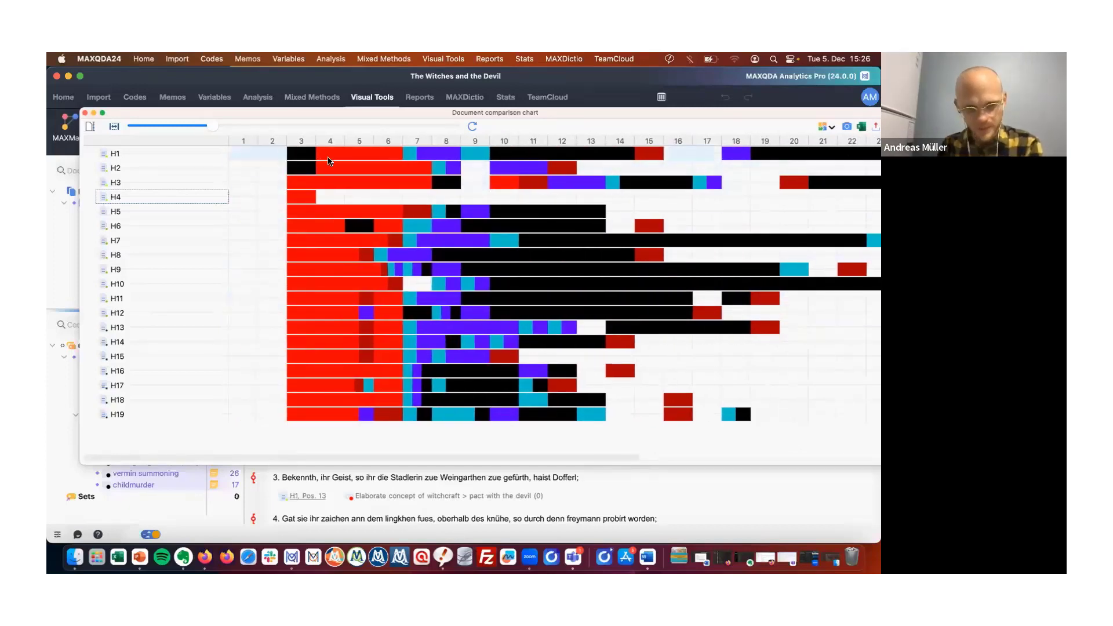
mouse_move(273, 296)
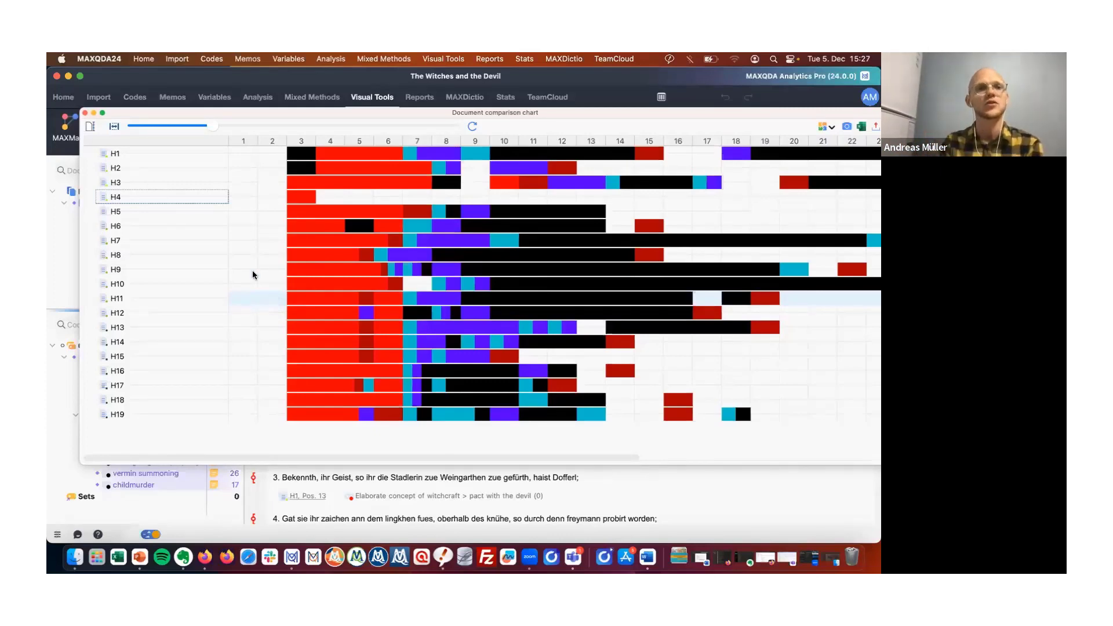
scroll(346, 272, right, 5)
scroll(346, 272, left, 4)
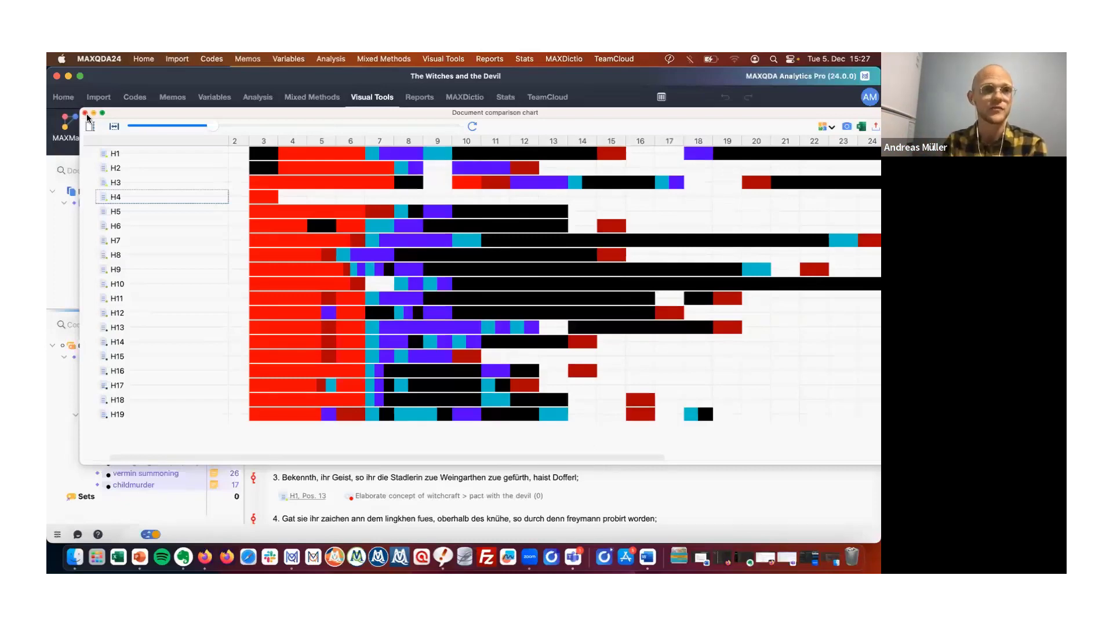
click(84, 113)
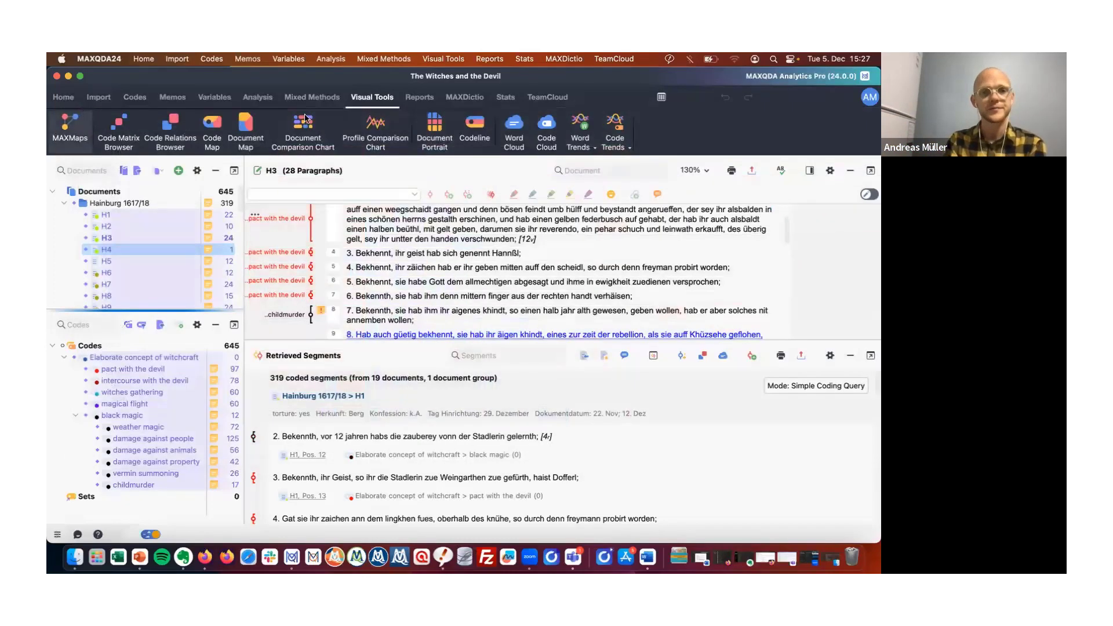
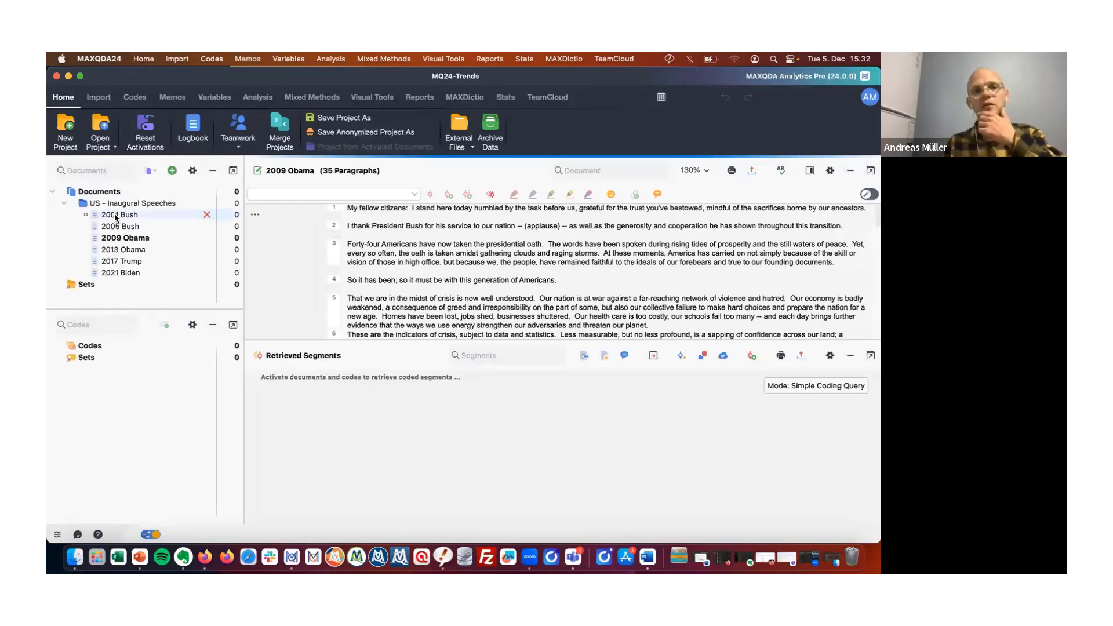
Create a Word Trends chart for multiple documents using all six US - Inaugural Speeches documents.
mouse_move(116, 218)
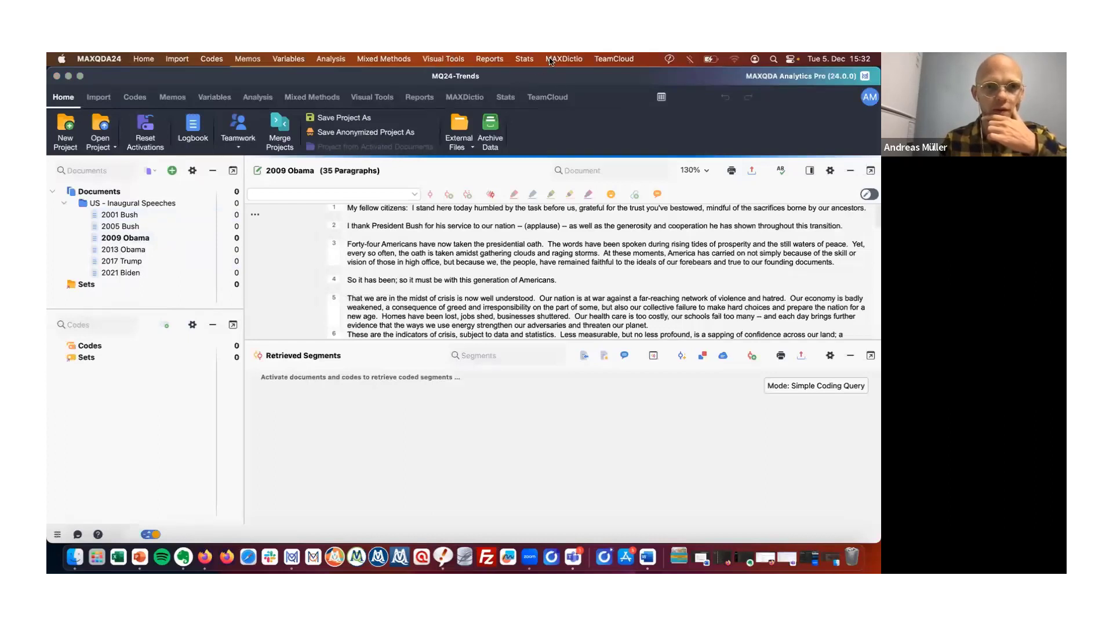
click(371, 97)
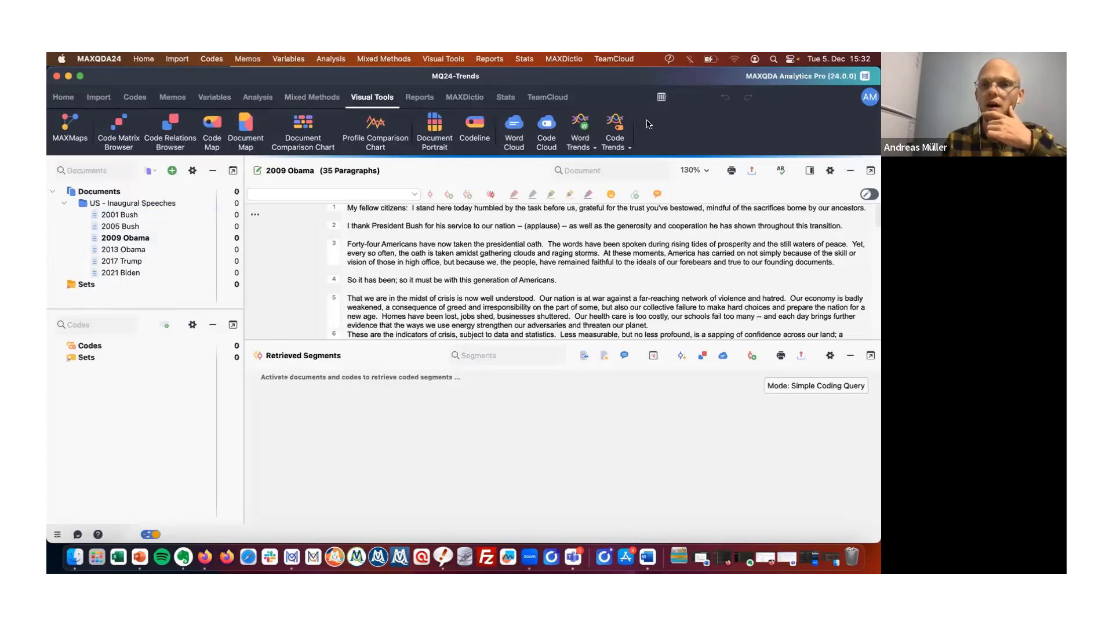
click(580, 138)
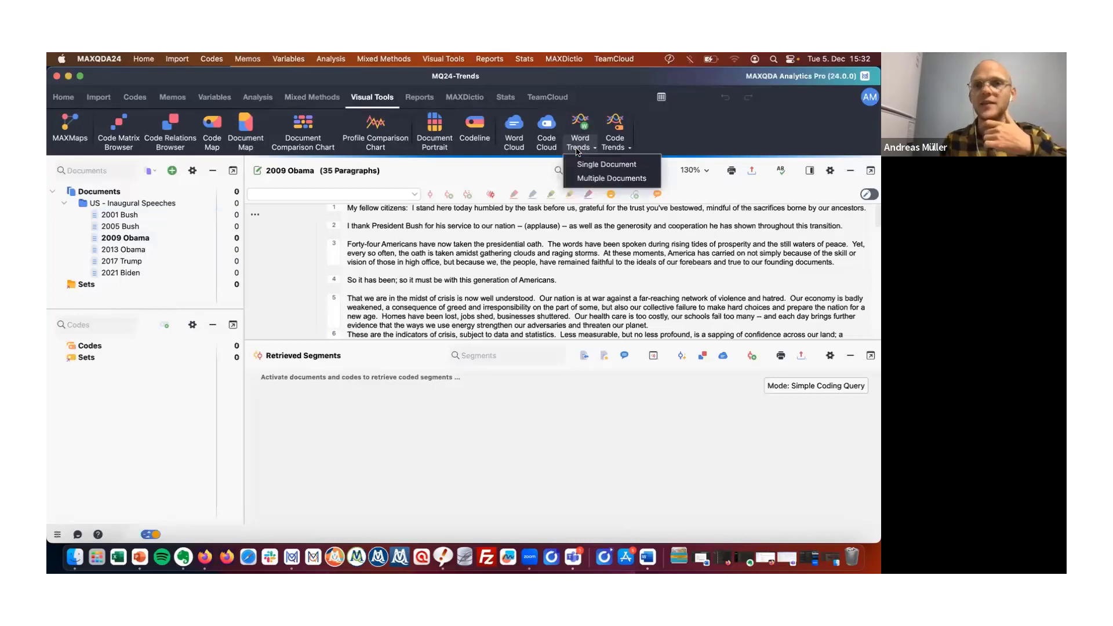
click(595, 177)
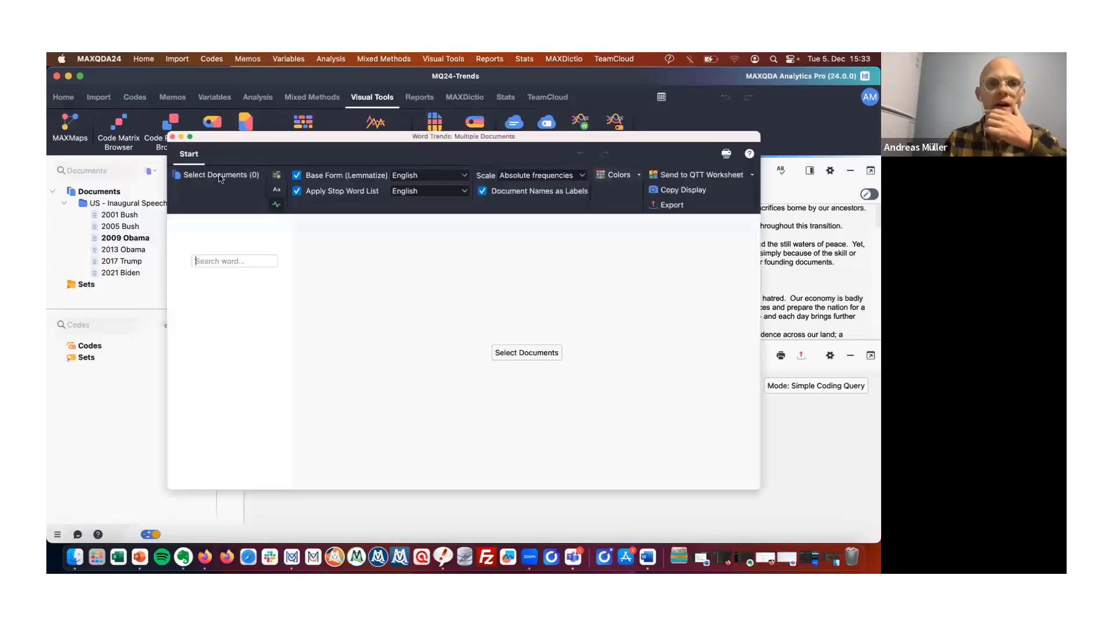
click(253, 174)
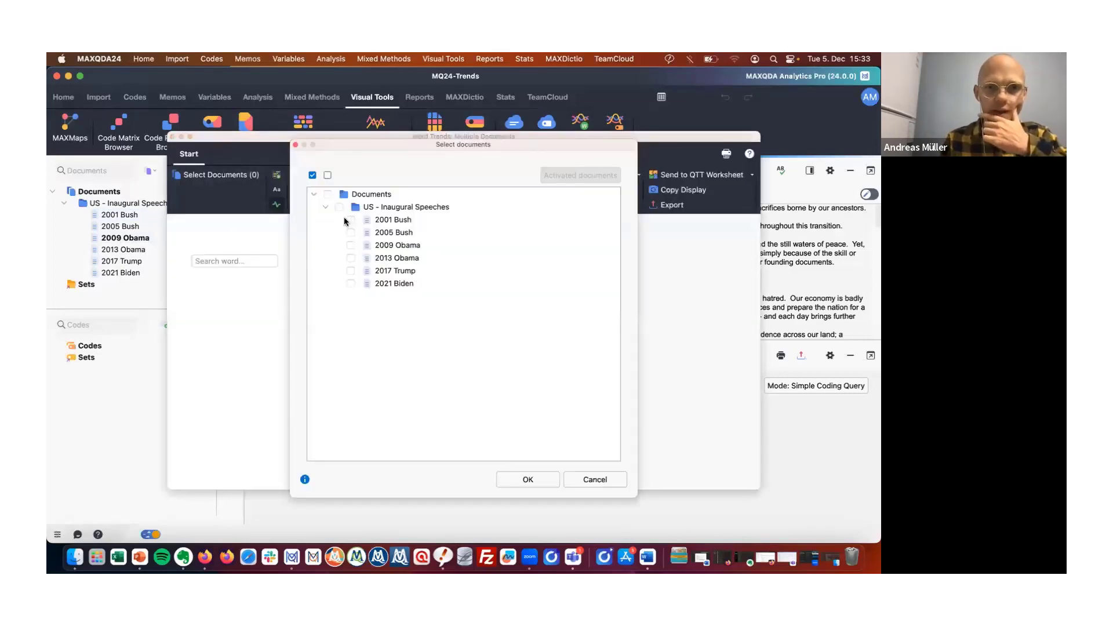
click(339, 207)
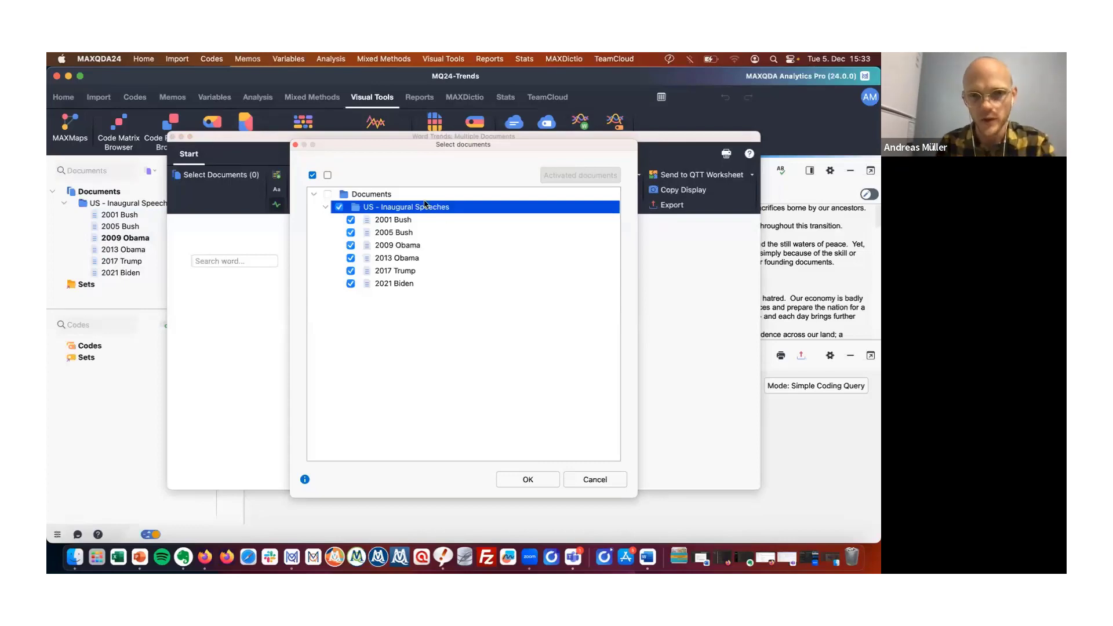
click(533, 485)
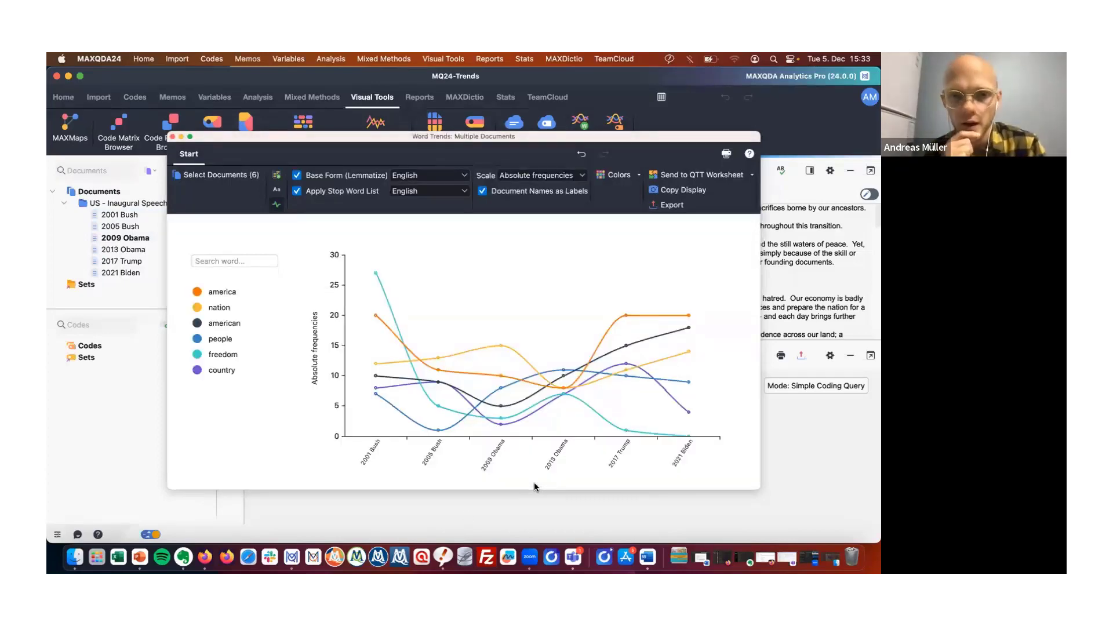
Add the word great to the Word Trends chart.
mouse_move(377, 276)
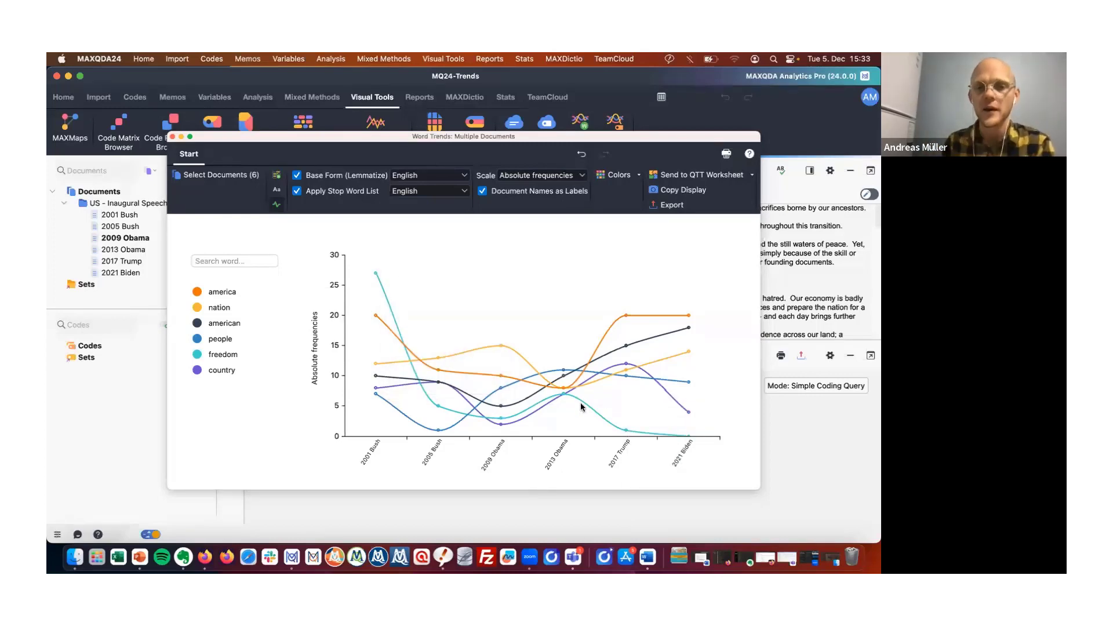
mouse_move(438, 410)
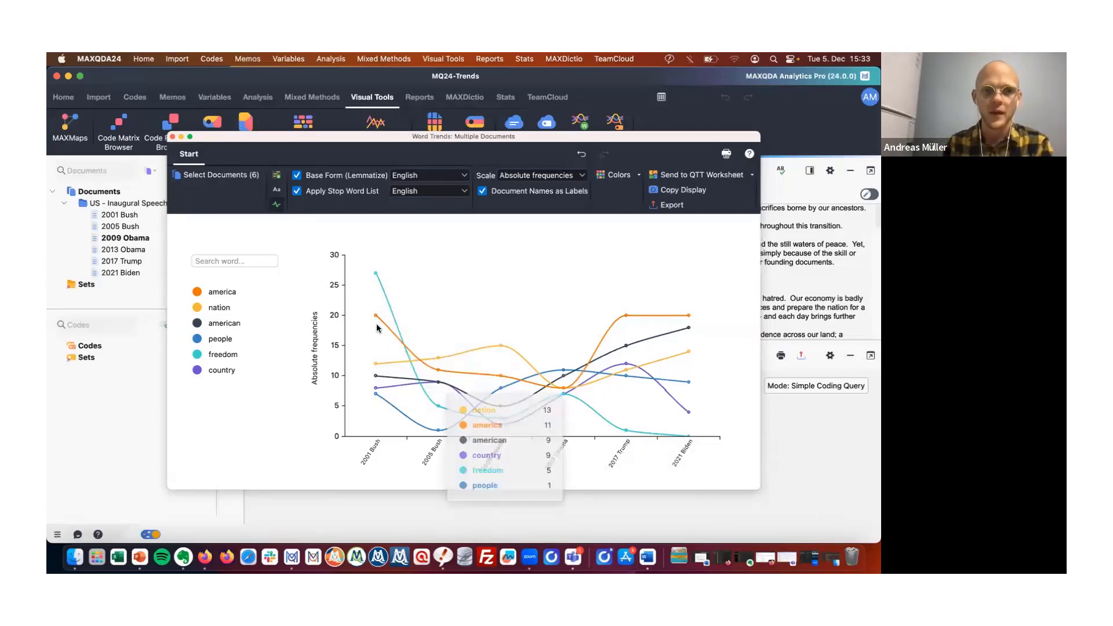
mouse_move(524, 356)
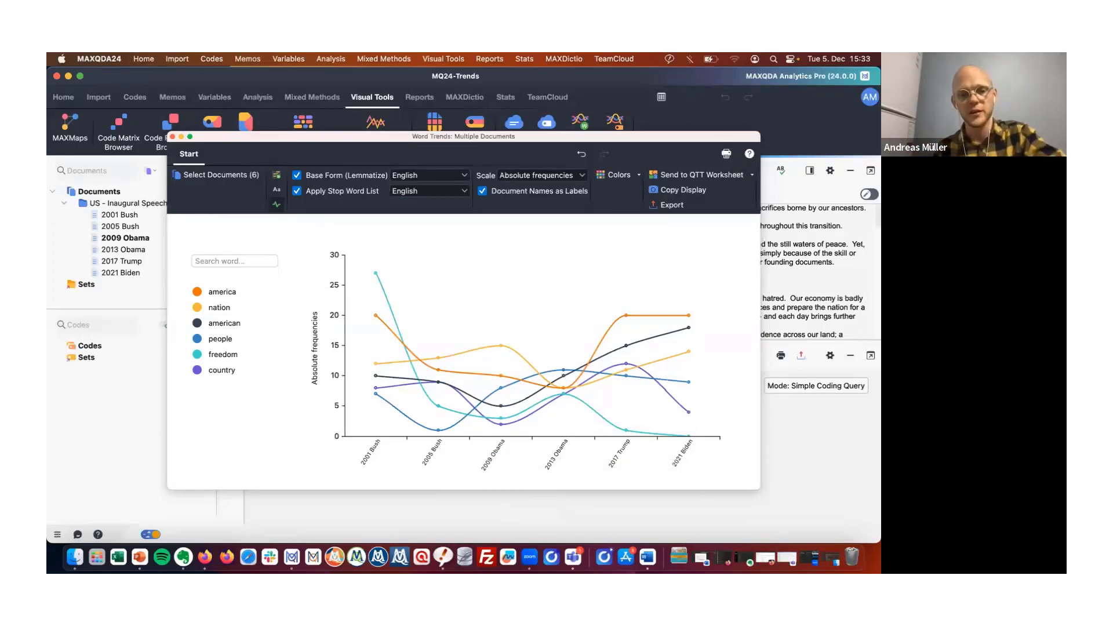
click(226, 266)
text(great)
click(219, 277)
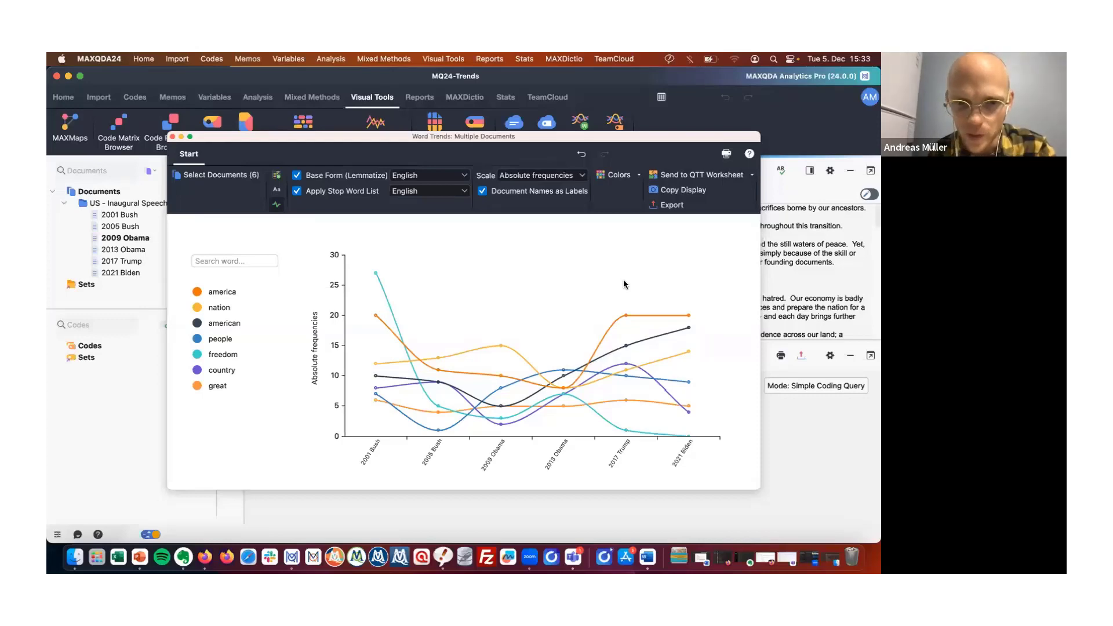
Examine the word frequency lines across the speeches and close the Word Trends chart.
mouse_move(603, 401)
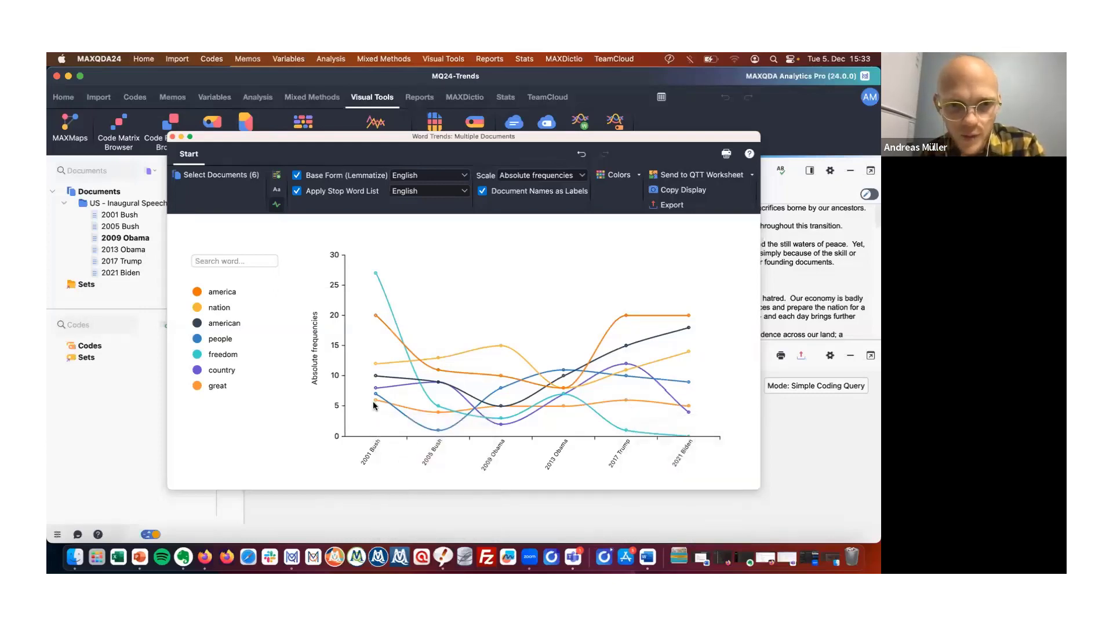
mouse_move(374, 400)
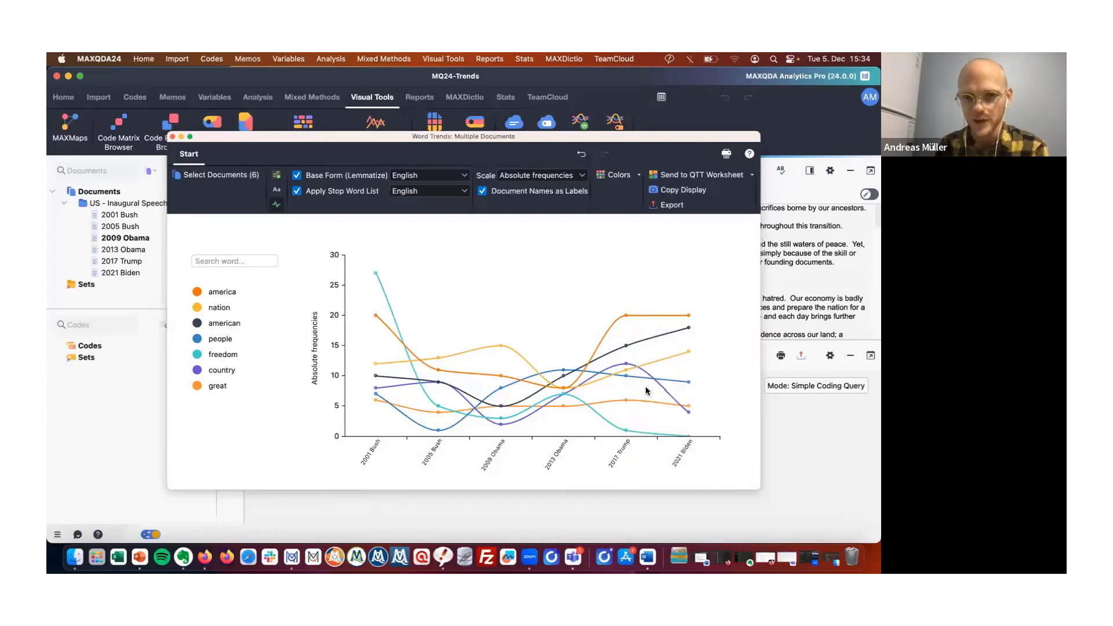
mouse_move(625, 316)
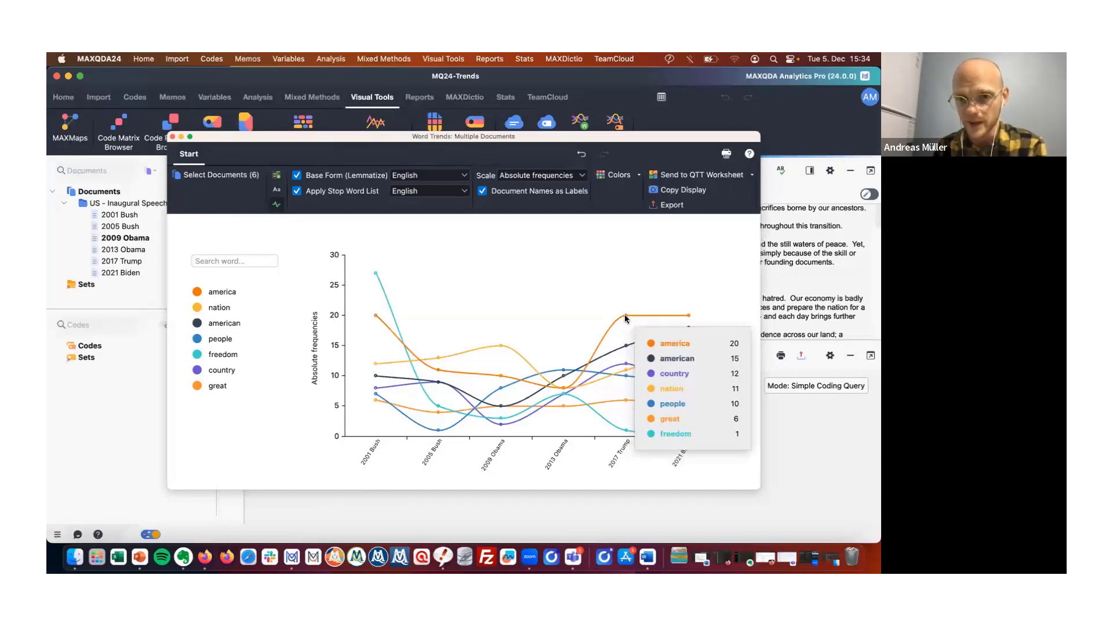
mouse_move(690, 322)
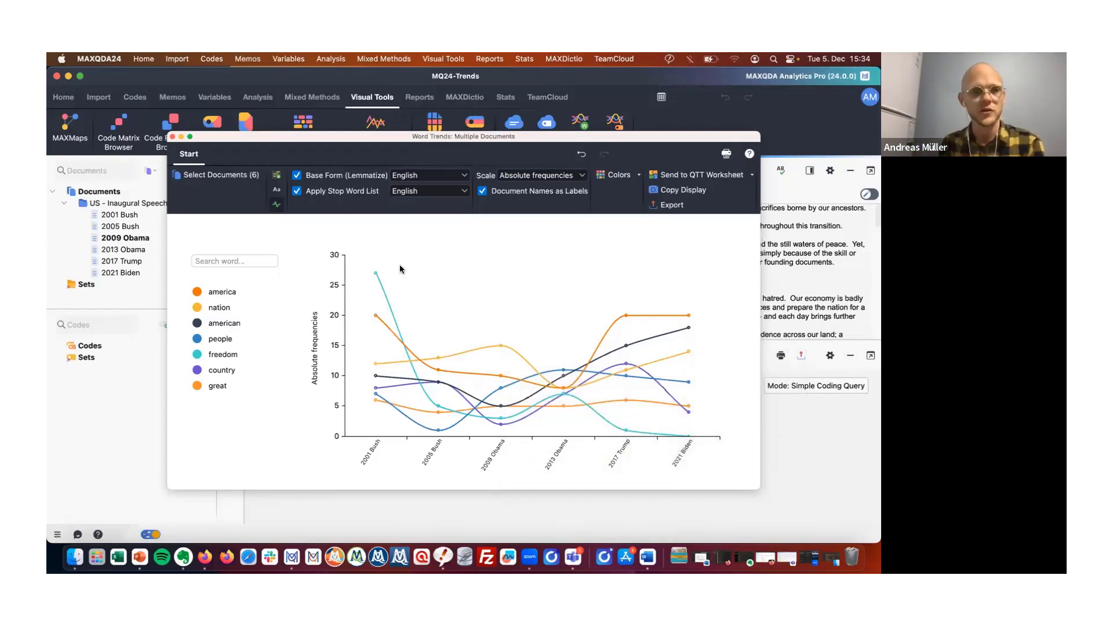
click(172, 136)
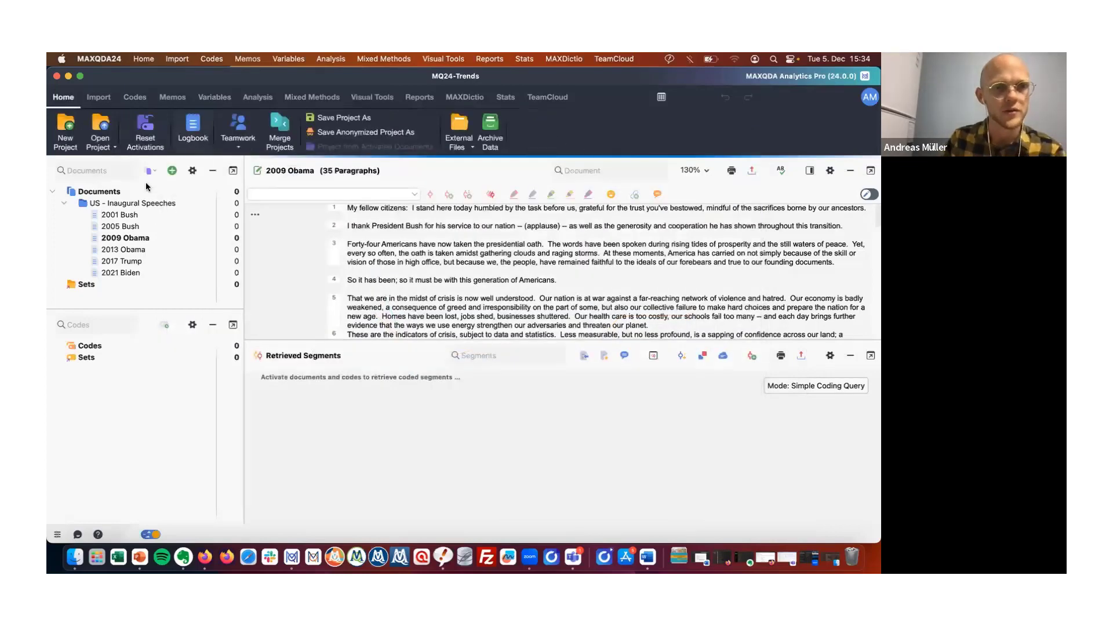
Open the recent project Work Life Balance.
click(107, 153)
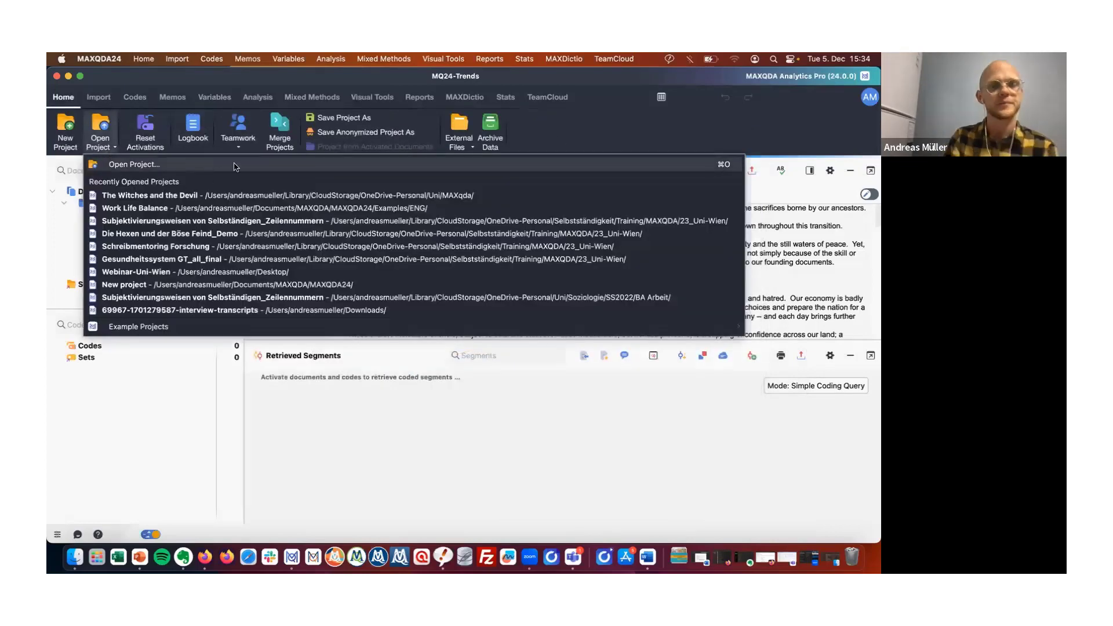
click(215, 213)
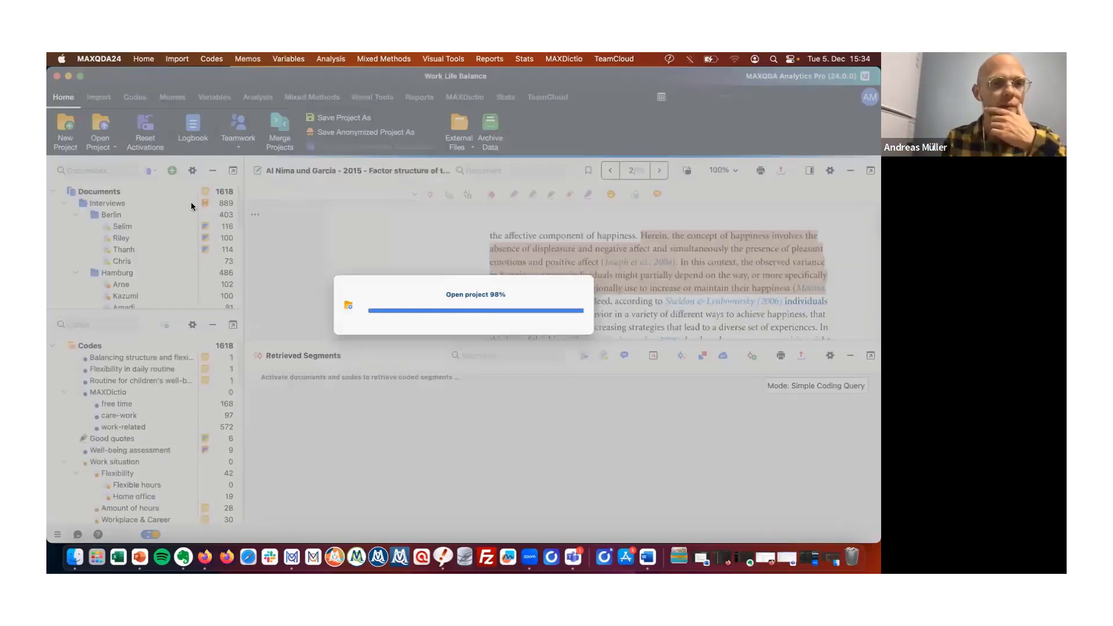
Activate the Berlin and Hamburg interview groups and the Work-life balance code with its subcodes.
scroll(144, 253, down, 1)
scroll(144, 252, down, 8)
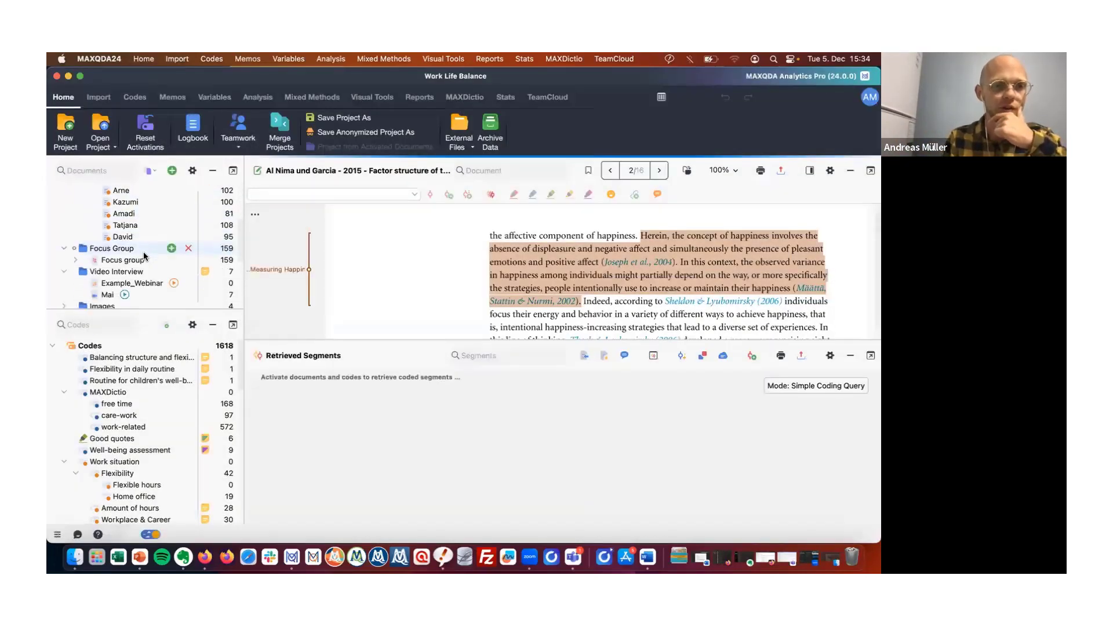
scroll(144, 252, up, 9)
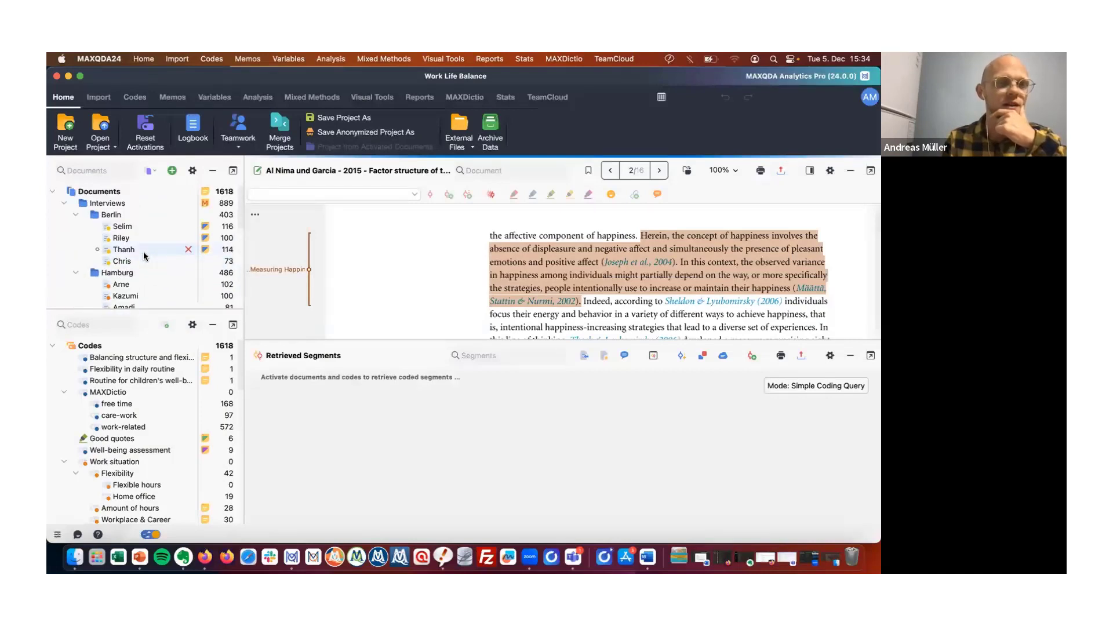
click(85, 215)
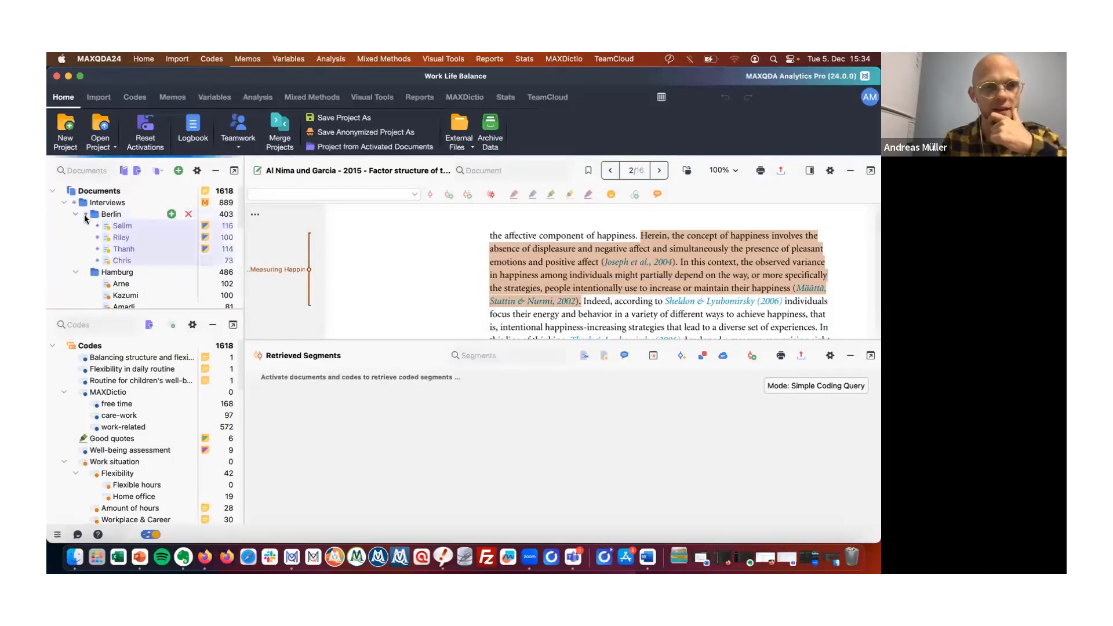
click(86, 272)
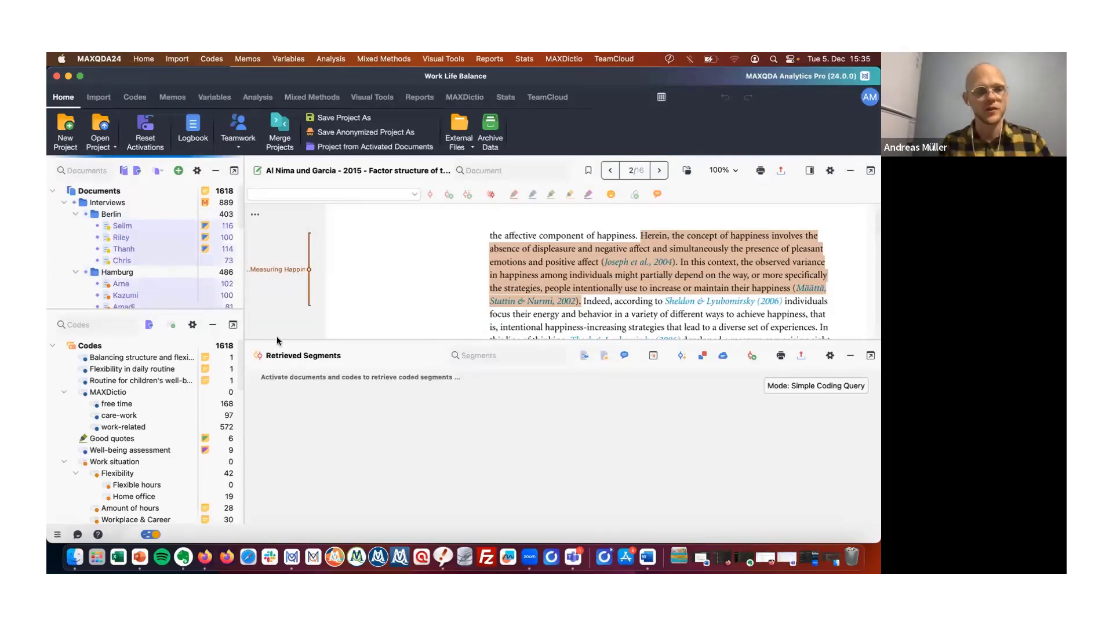
scroll(201, 391, down, 10)
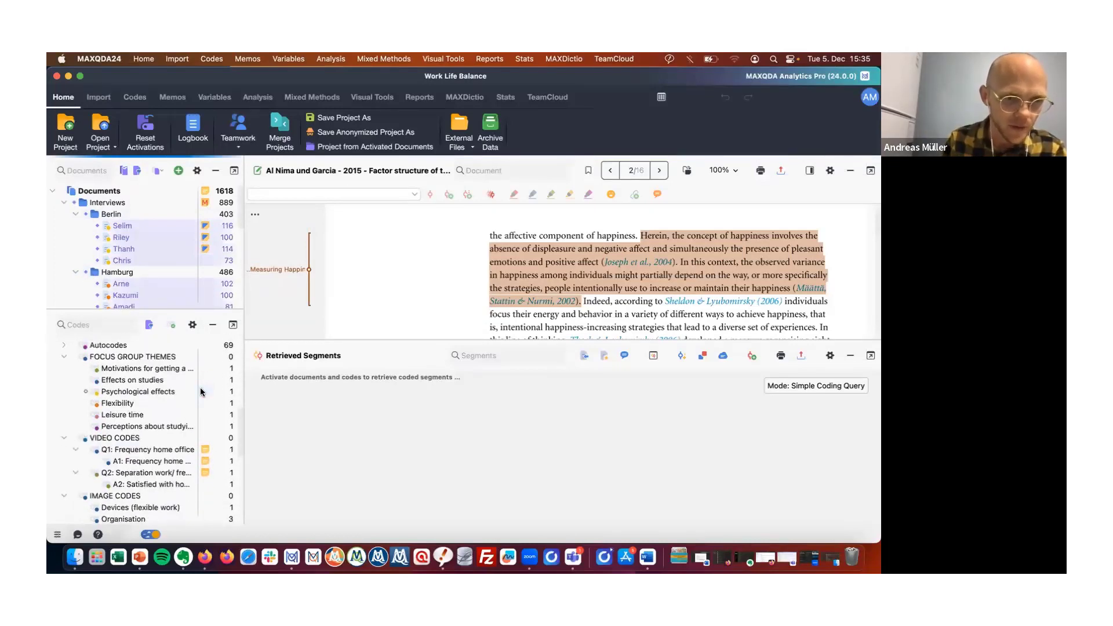
scroll(201, 391, down, 5)
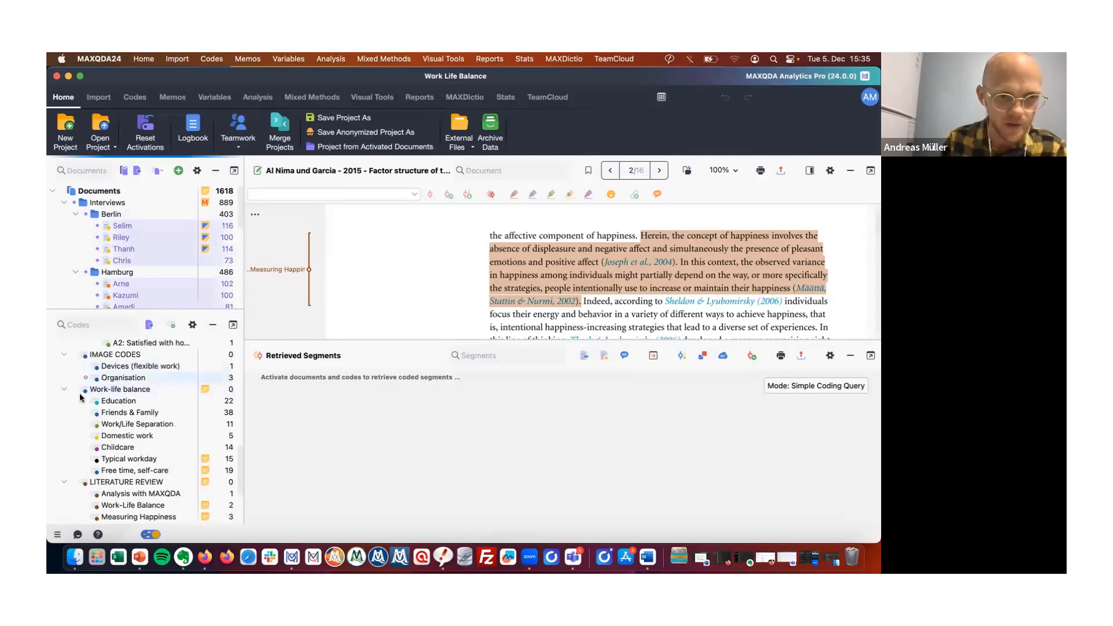
click(75, 389)
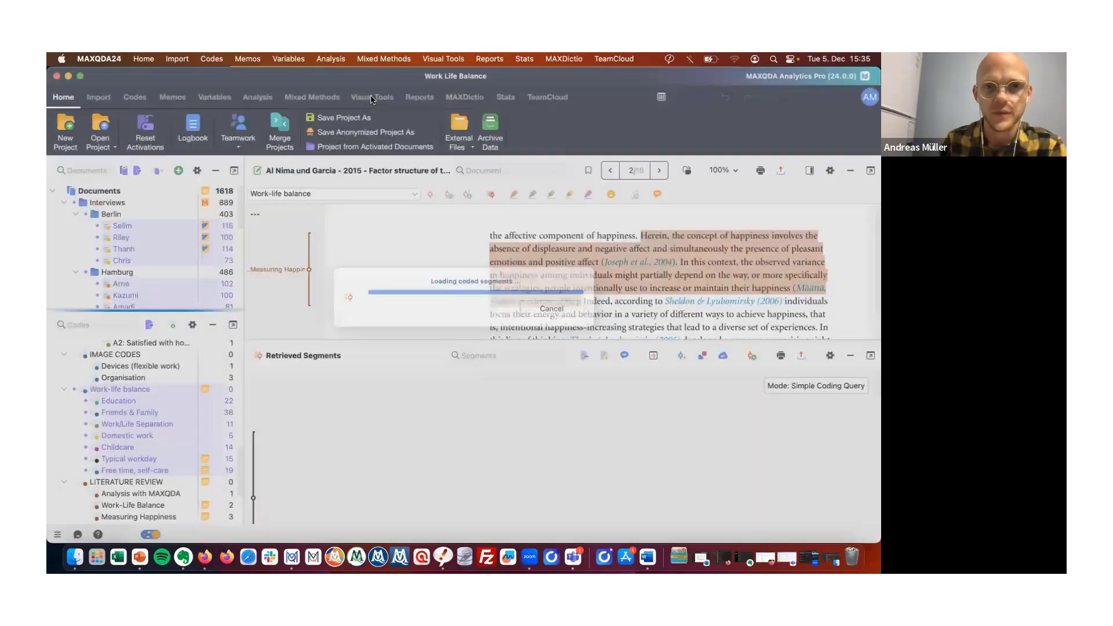
Start a Code Trends chart for multiple documents and select the activated Berlin and Hamburg interviews.
click(371, 97)
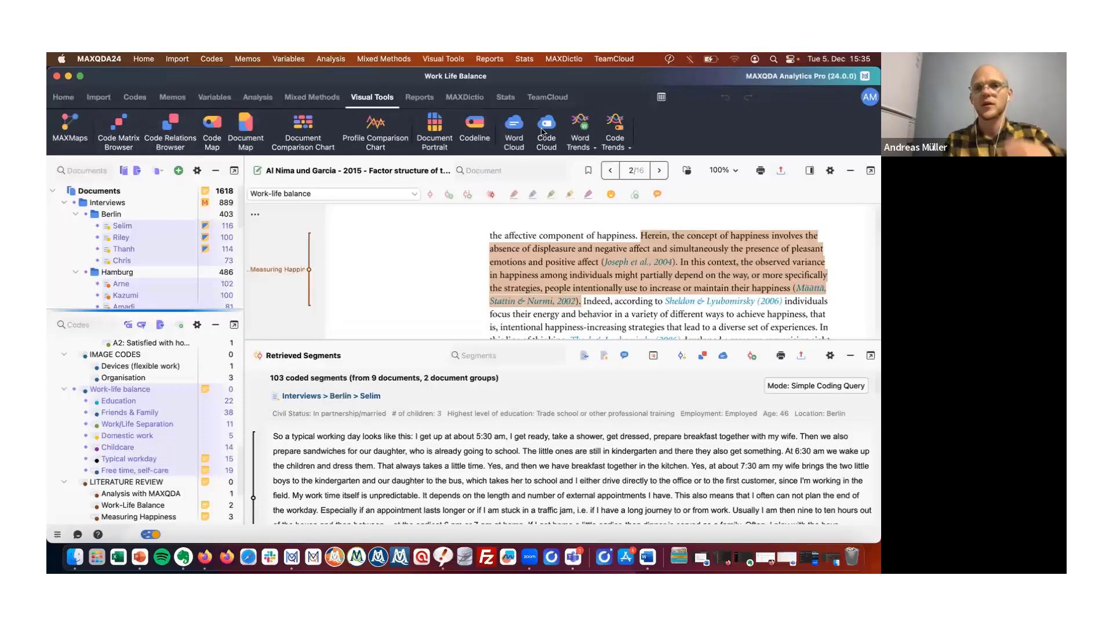
click(615, 144)
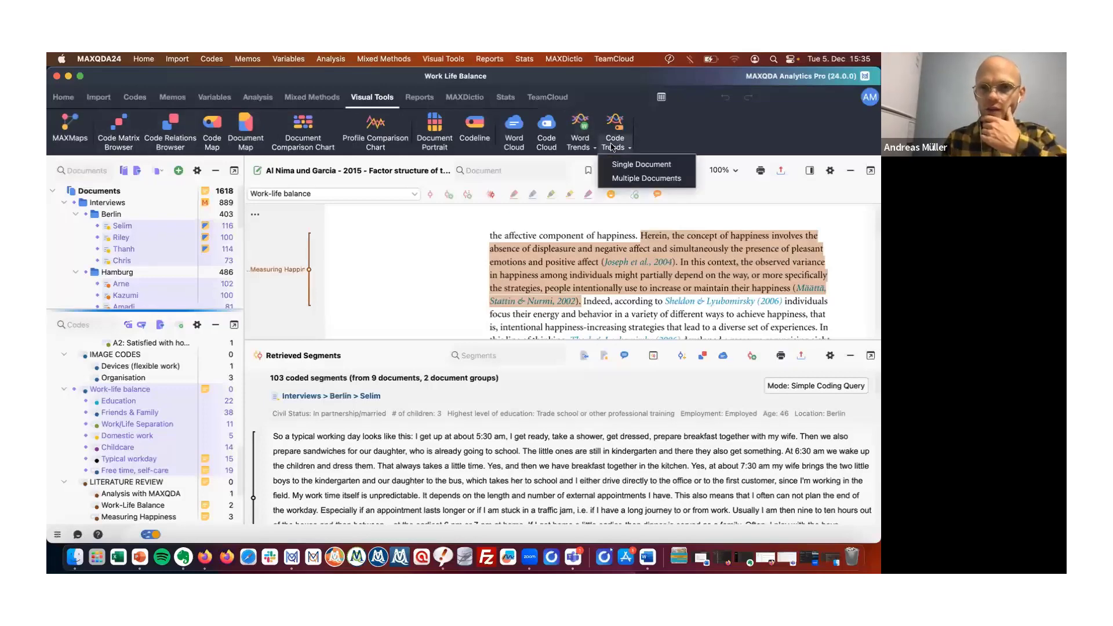
click(634, 180)
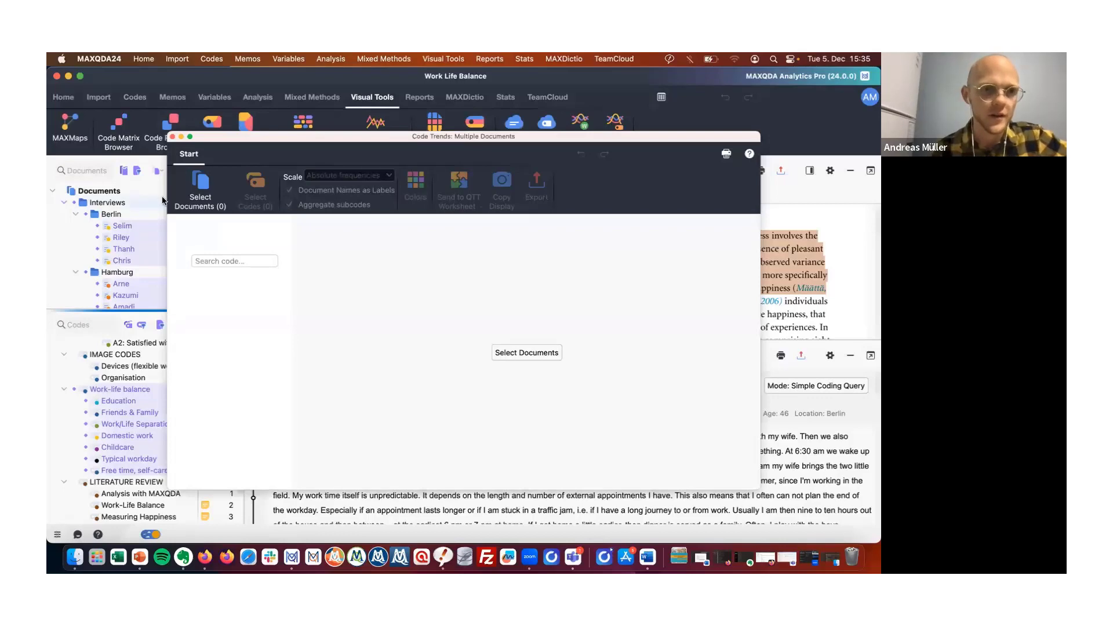
click(200, 187)
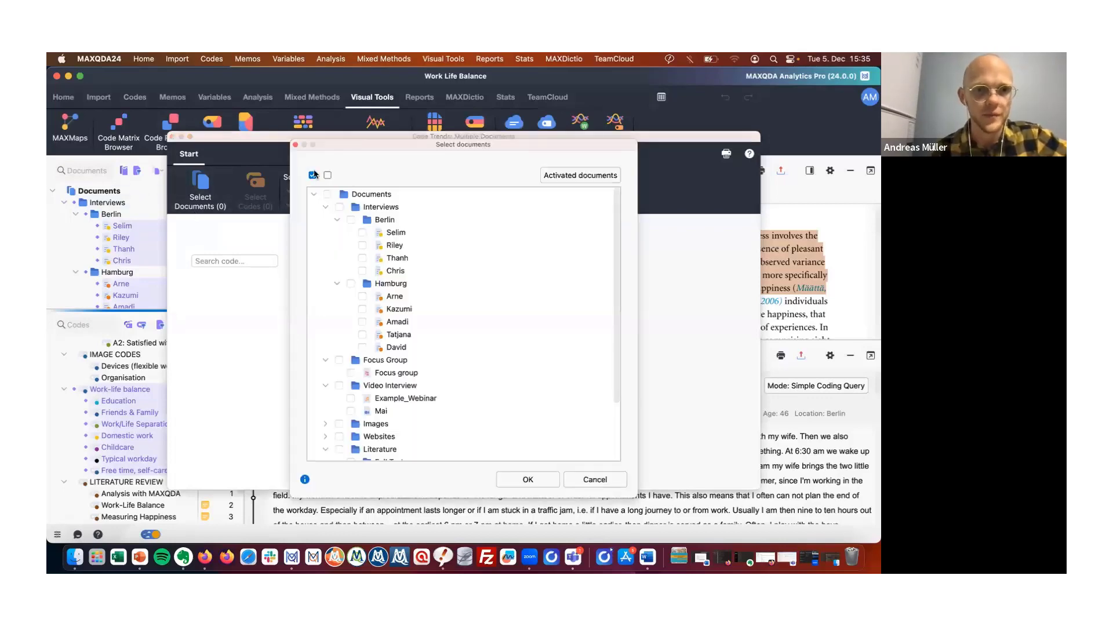
click(351, 219)
click(558, 176)
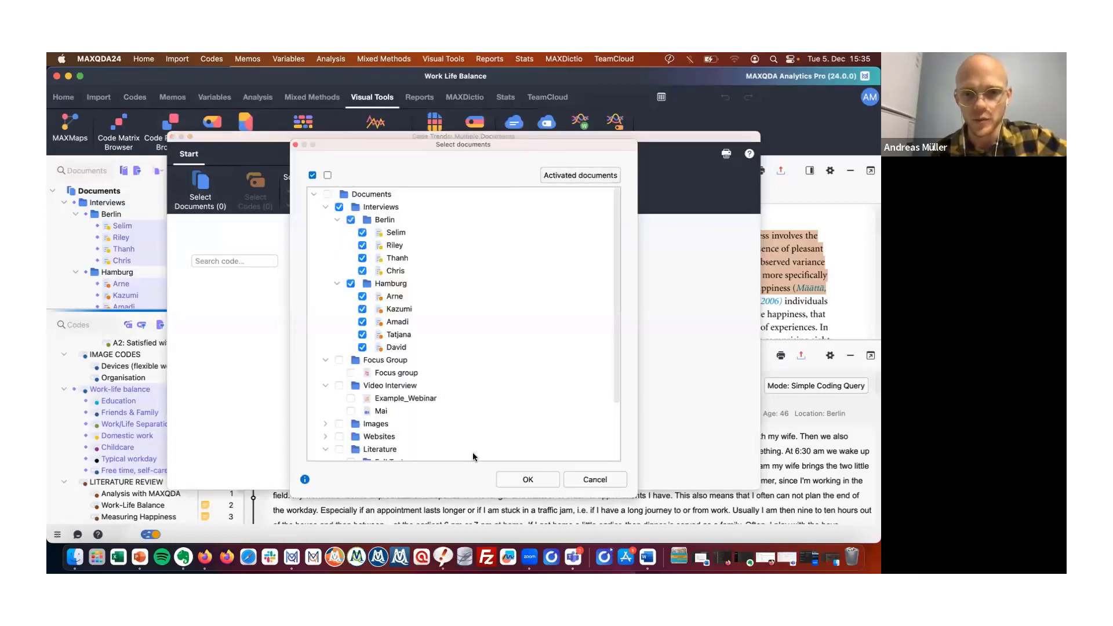
click(519, 475)
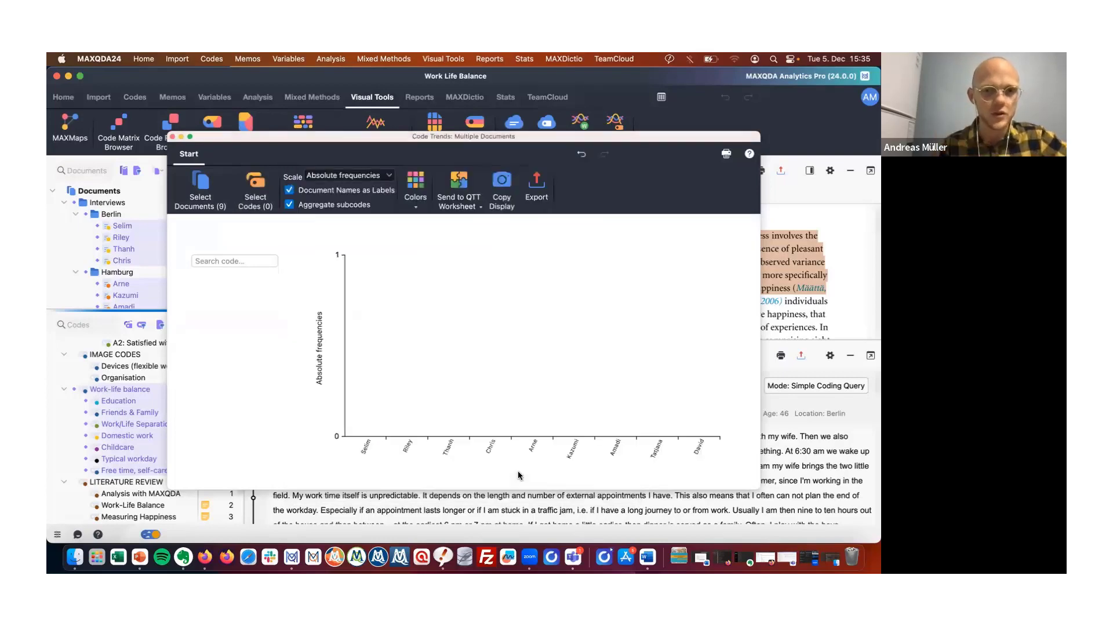
Select the Work-life balance code and all seven of its subcodes as codes for the Code Trends chart.
click(266, 199)
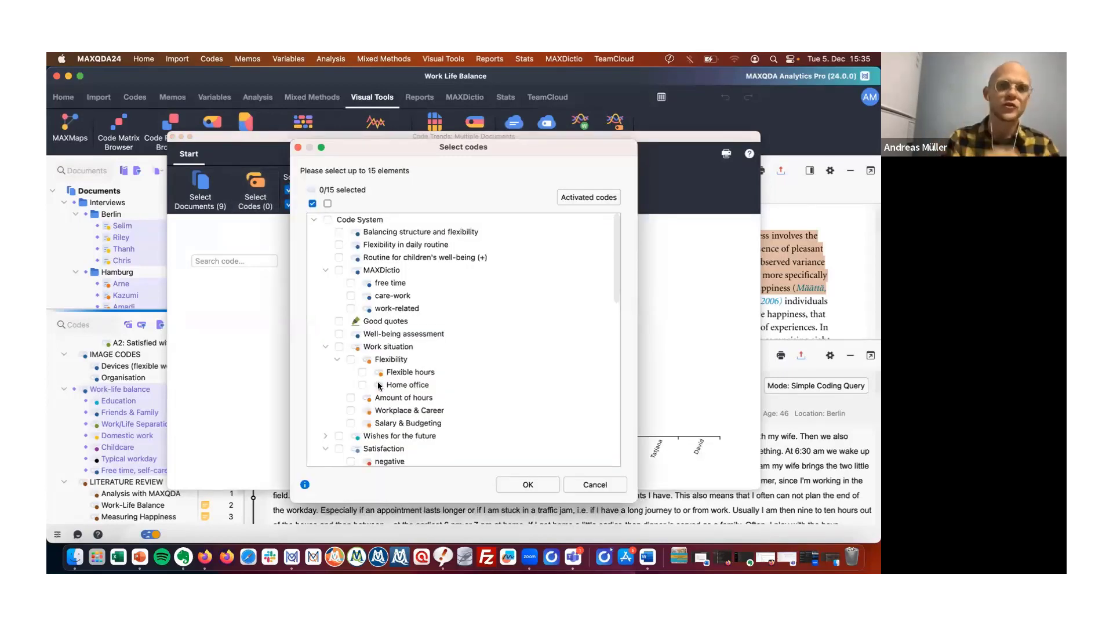
scroll(410, 394, down, 5)
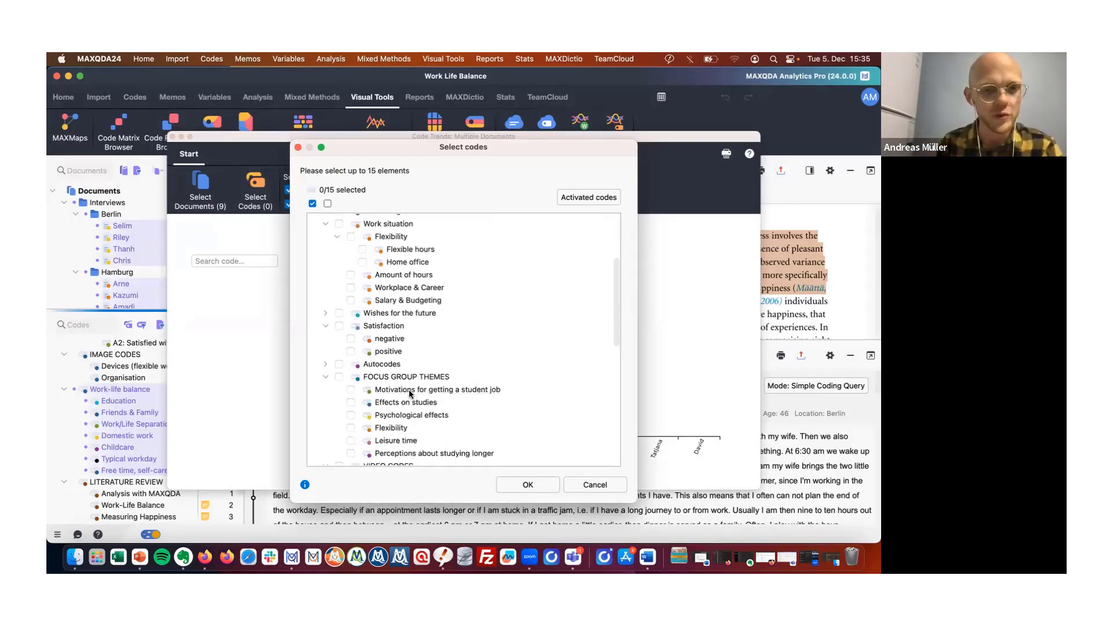
scroll(410, 394, down, 10)
scroll(349, 278, up, 2)
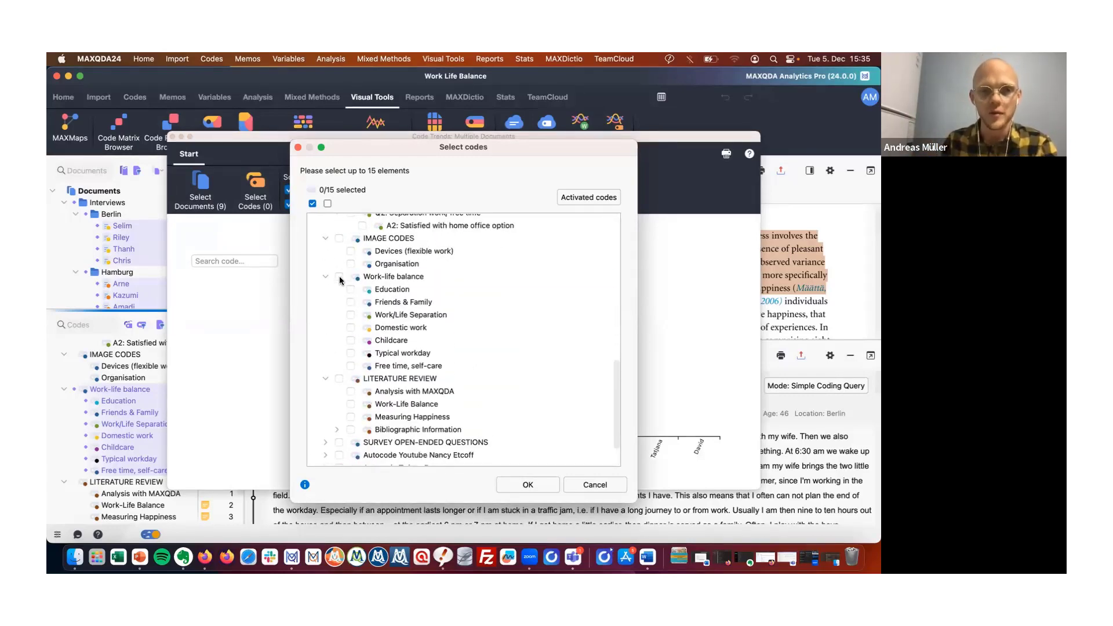
click(339, 277)
click(358, 302)
click(350, 290)
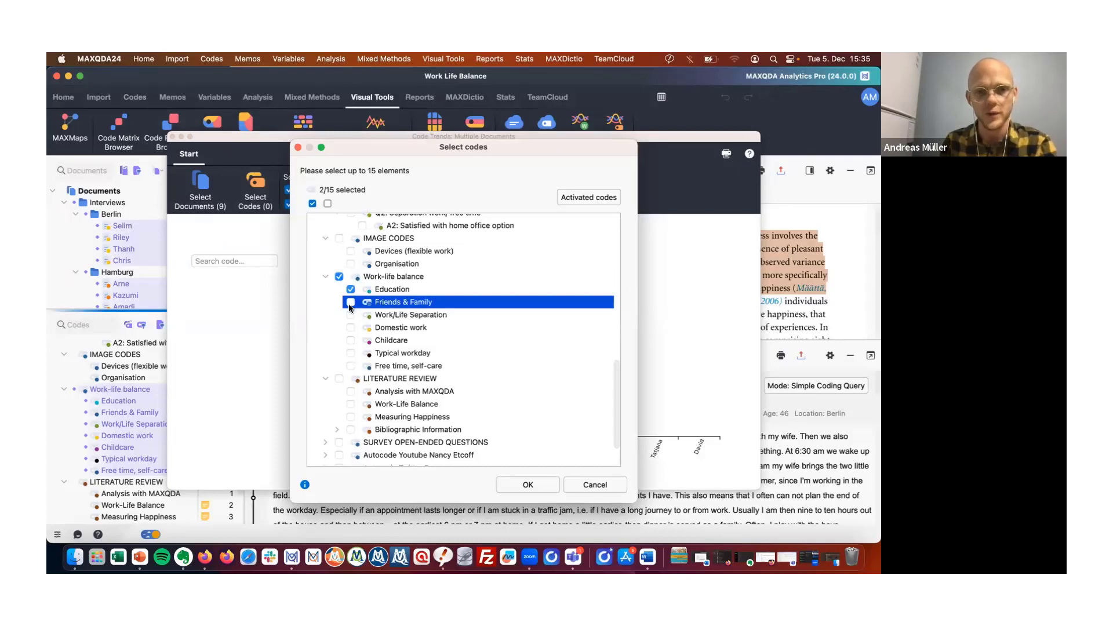
click(351, 302)
click(350, 316)
click(351, 327)
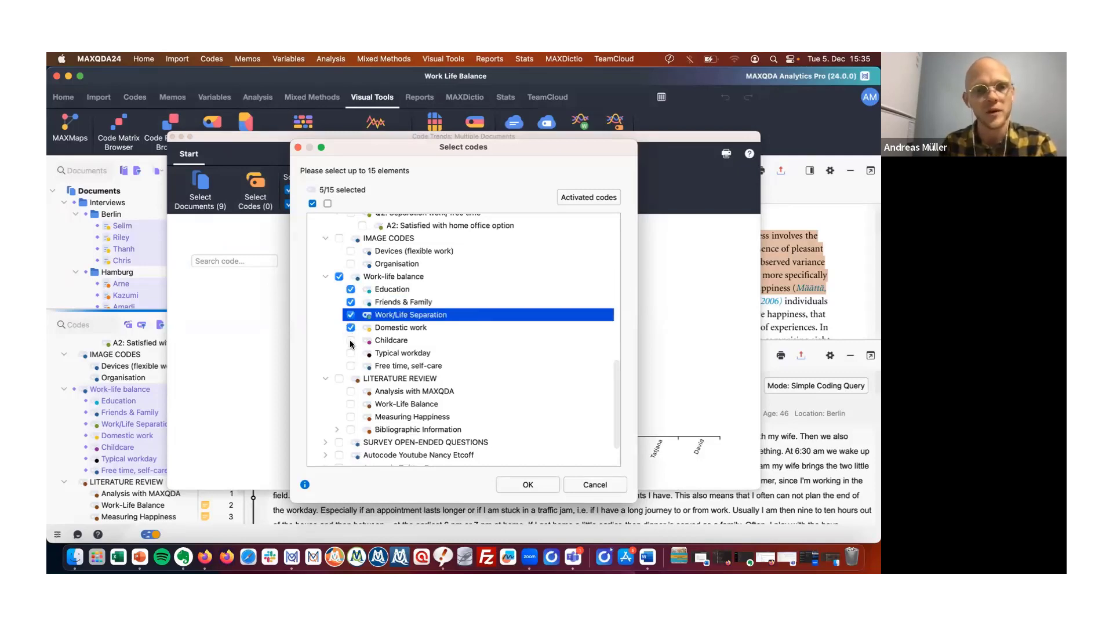
click(351, 341)
click(350, 353)
click(351, 366)
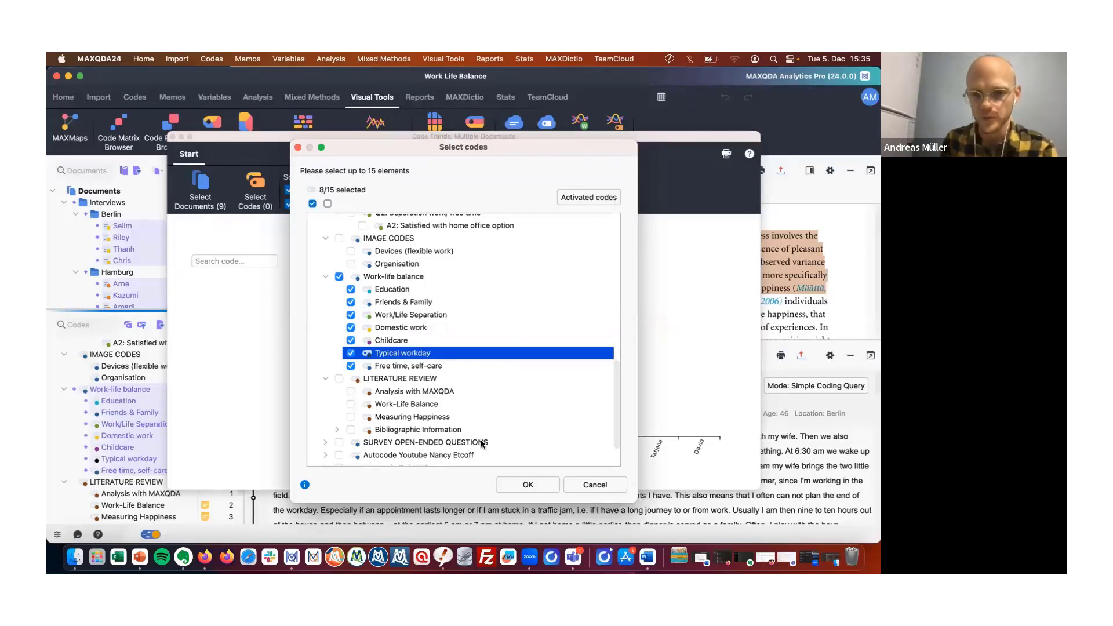
click(527, 484)
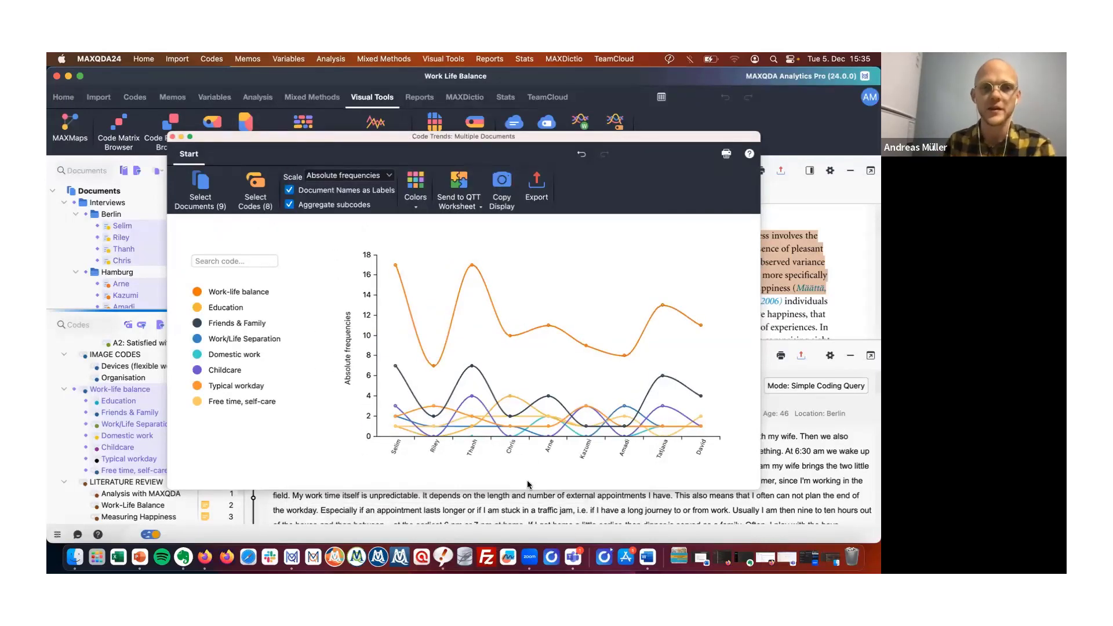
Examine the code frequency lines across the interviews and close the Code Trends chart.
mouse_move(398, 270)
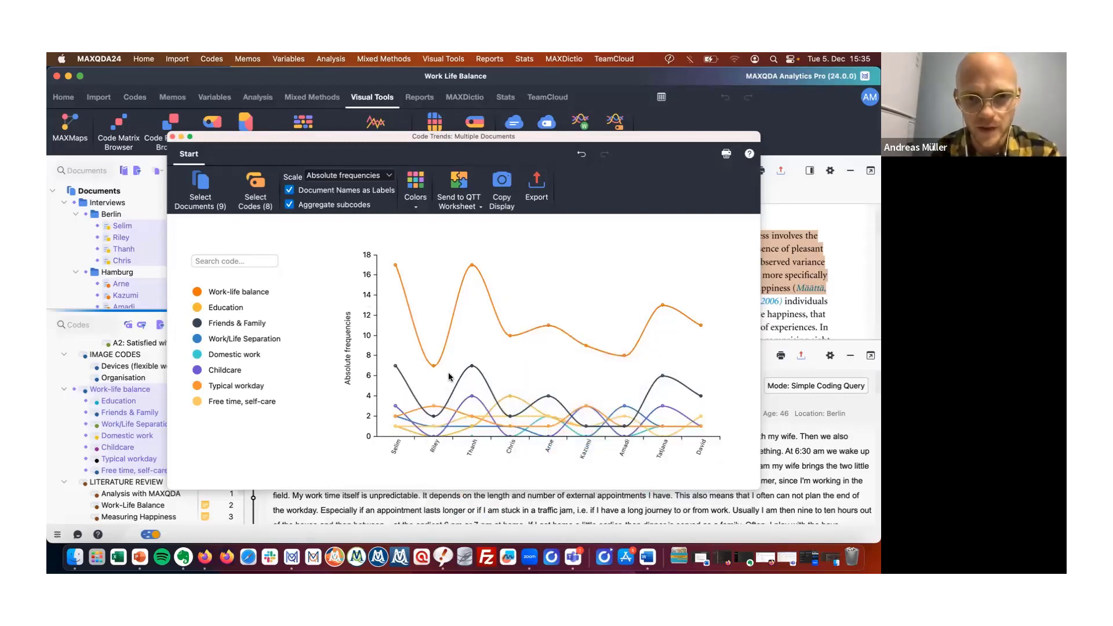
mouse_move(432, 368)
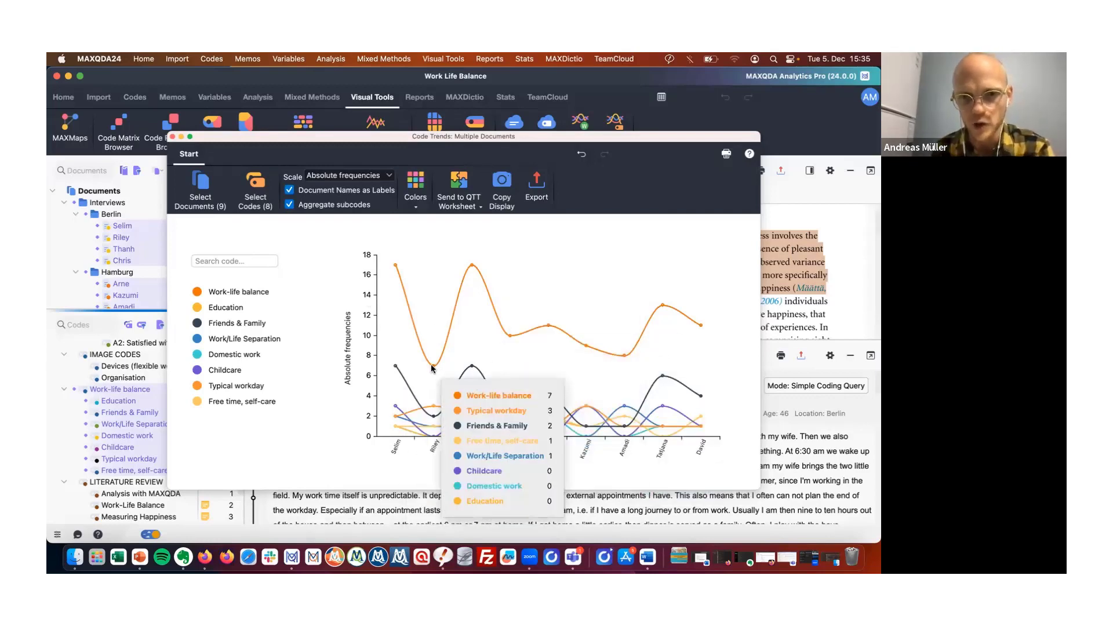
mouse_move(474, 268)
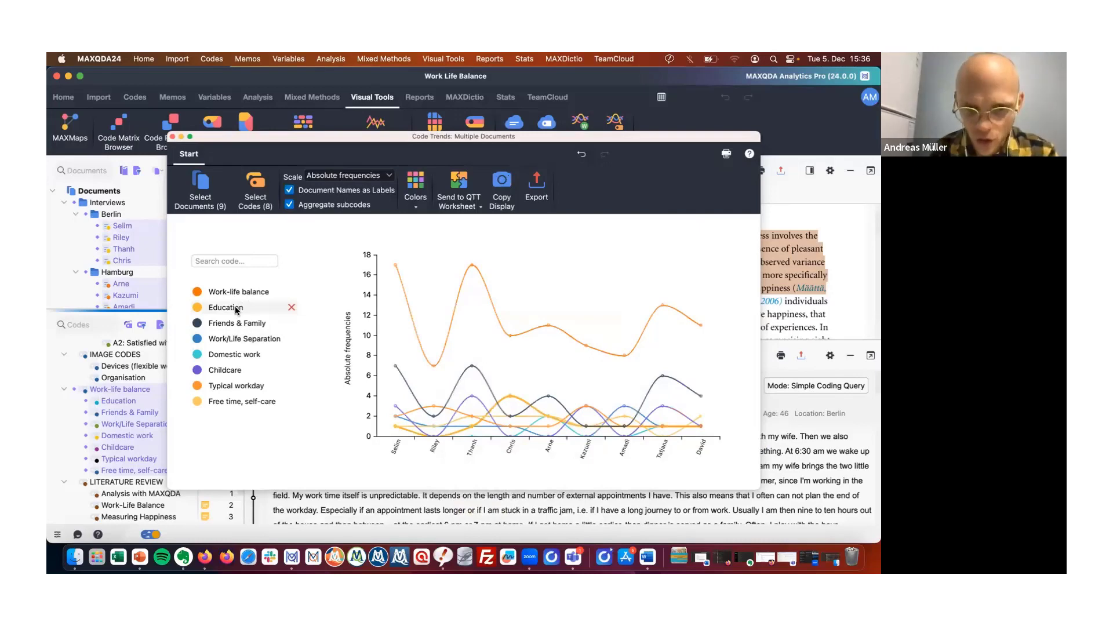
mouse_move(234, 310)
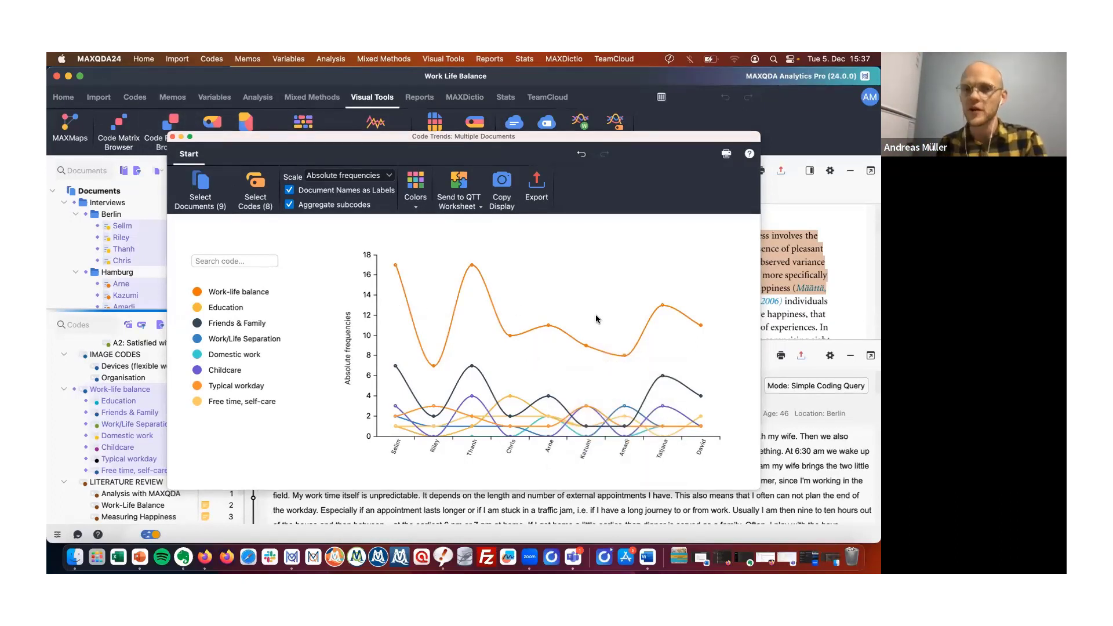
click(145, 172)
click(171, 134)
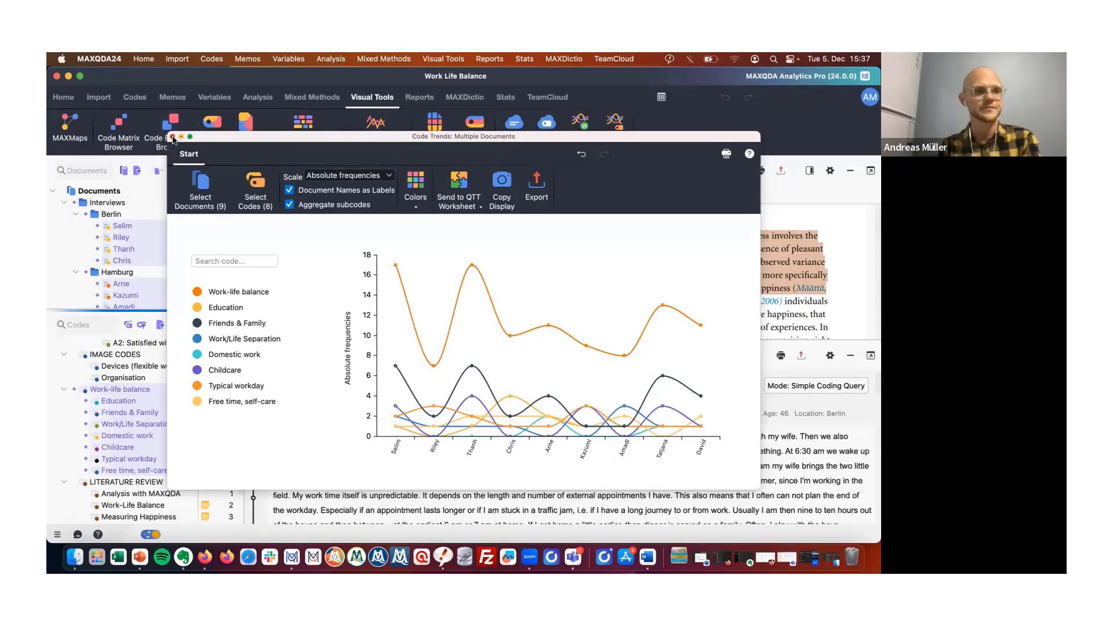
click(172, 136)
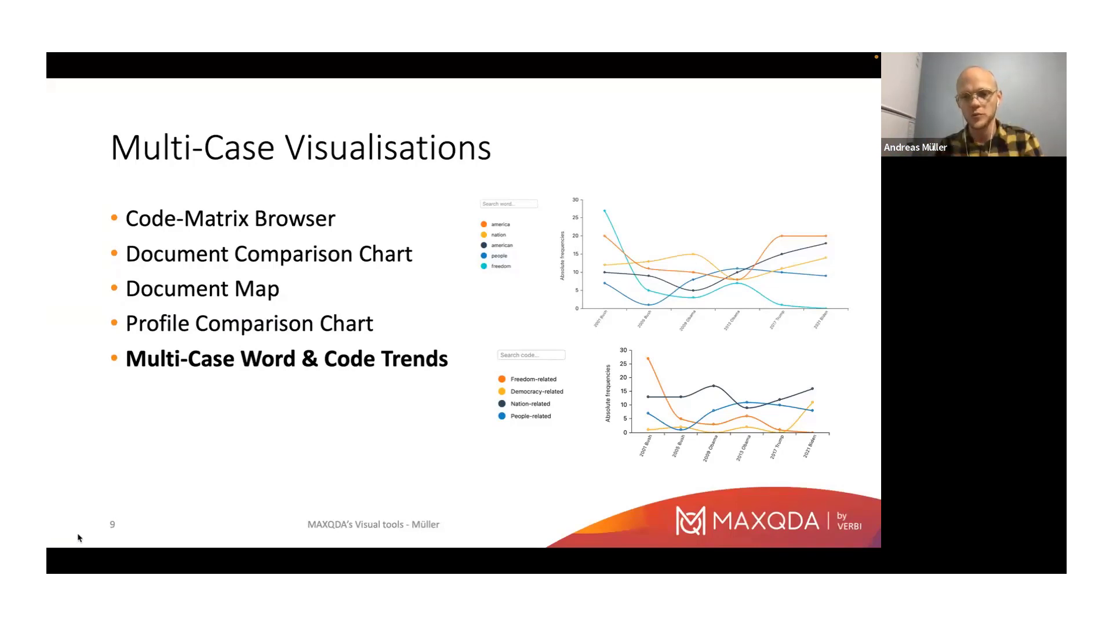
key(Left)
key(Left)
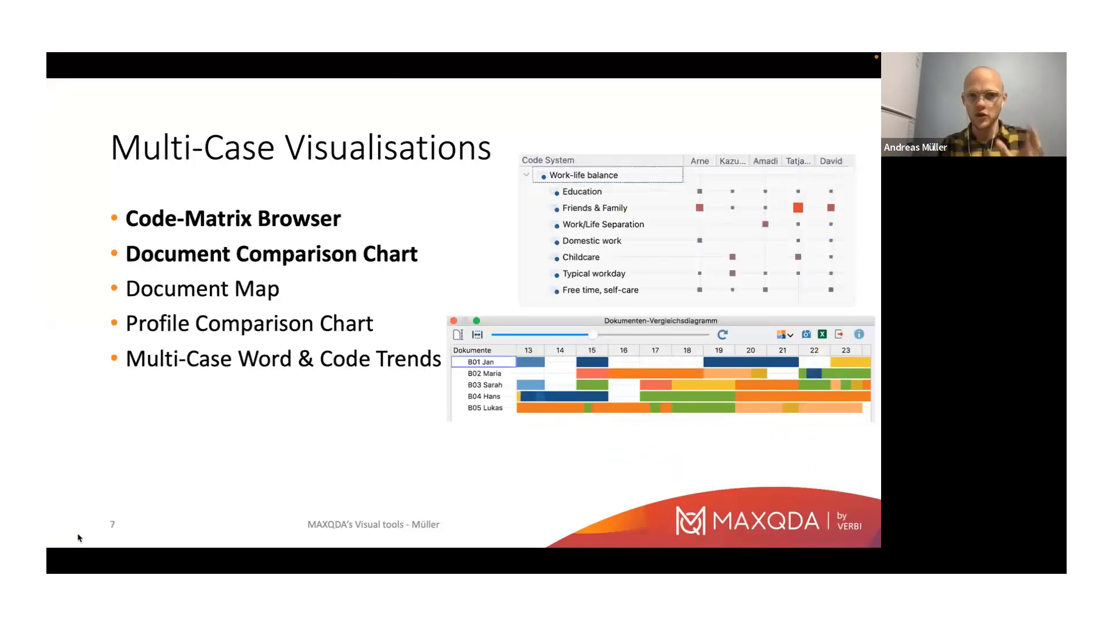
key(Right)
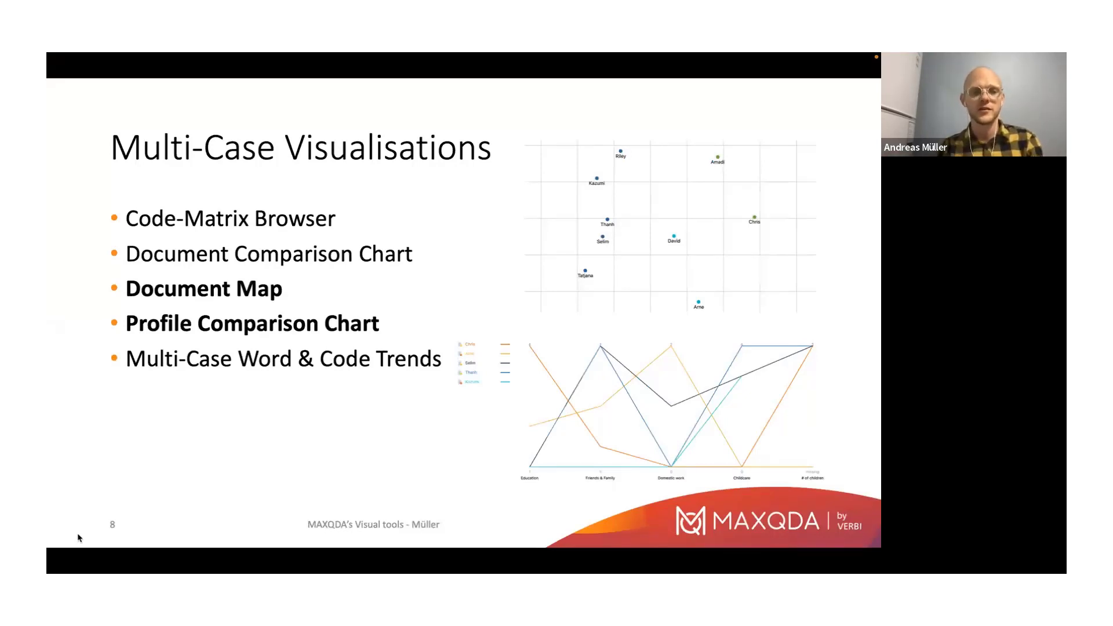
key(Right)
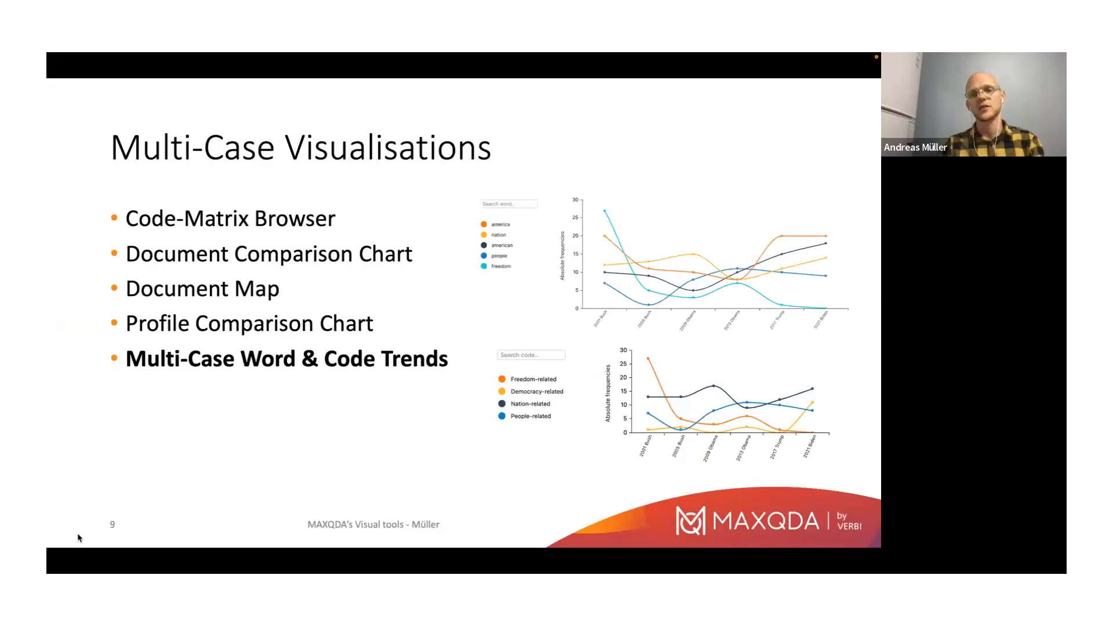
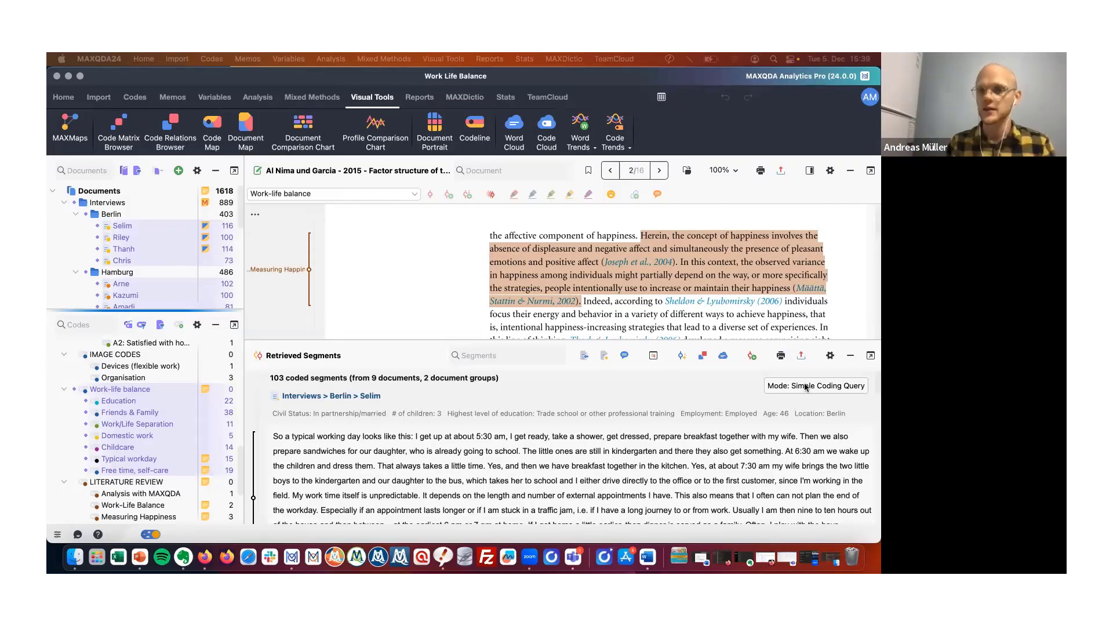
Close the retrieved segments pane and reset all document activations.
click(851, 355)
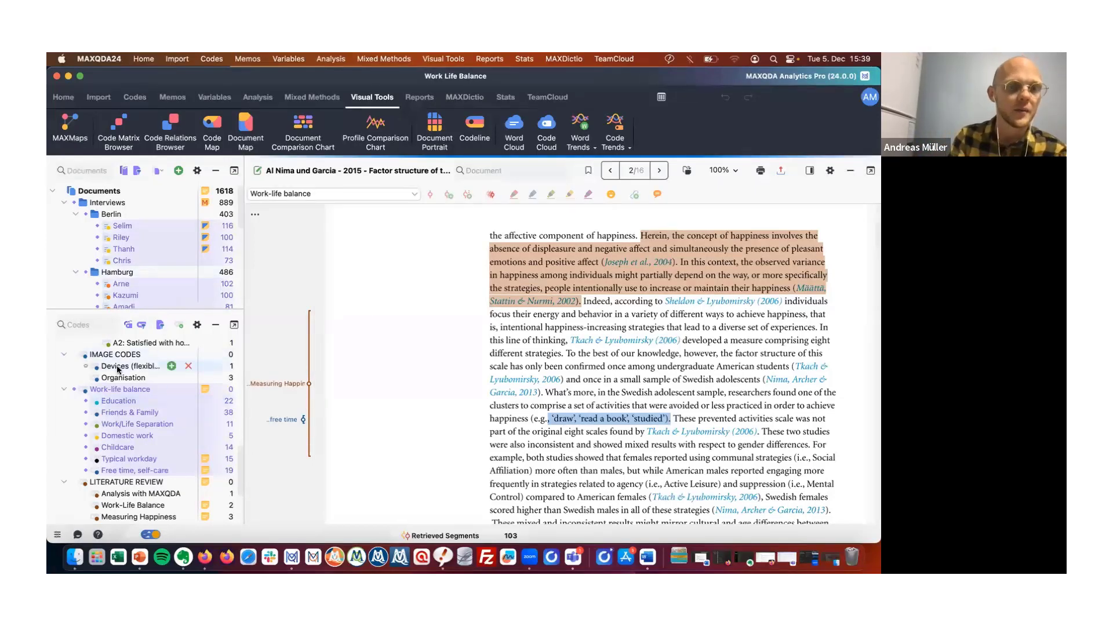
click(157, 171)
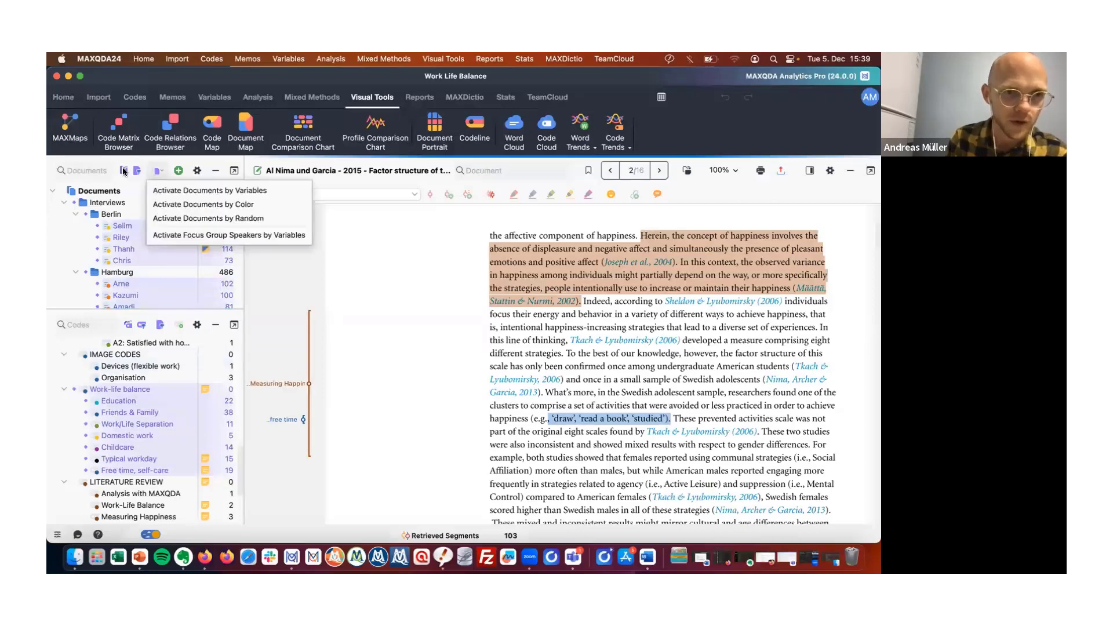
click(124, 173)
click(125, 173)
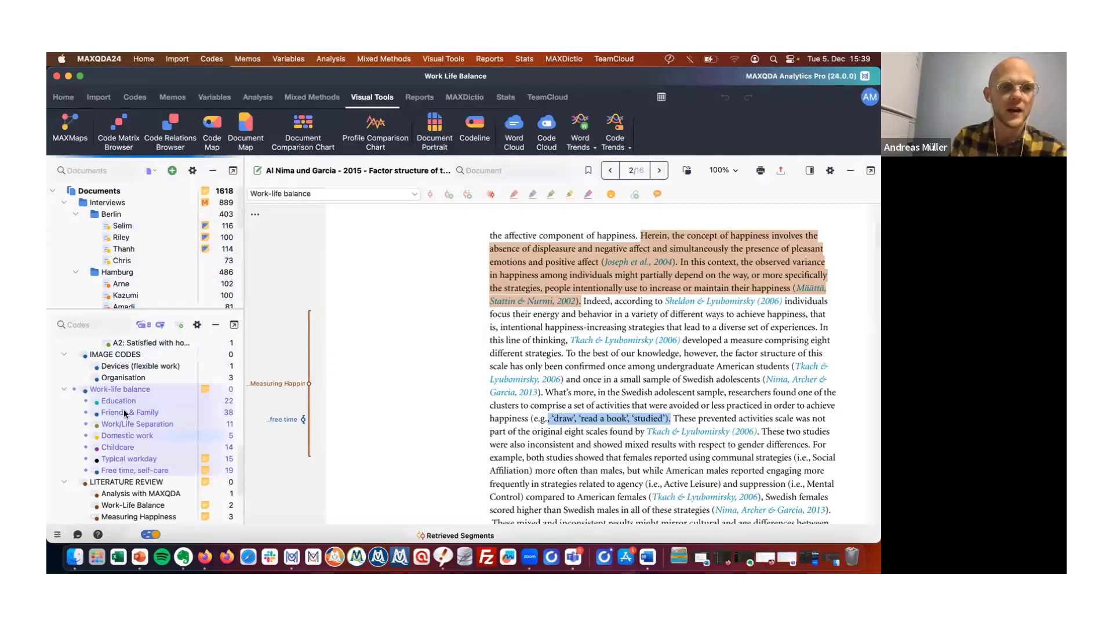
mouse_move(107, 459)
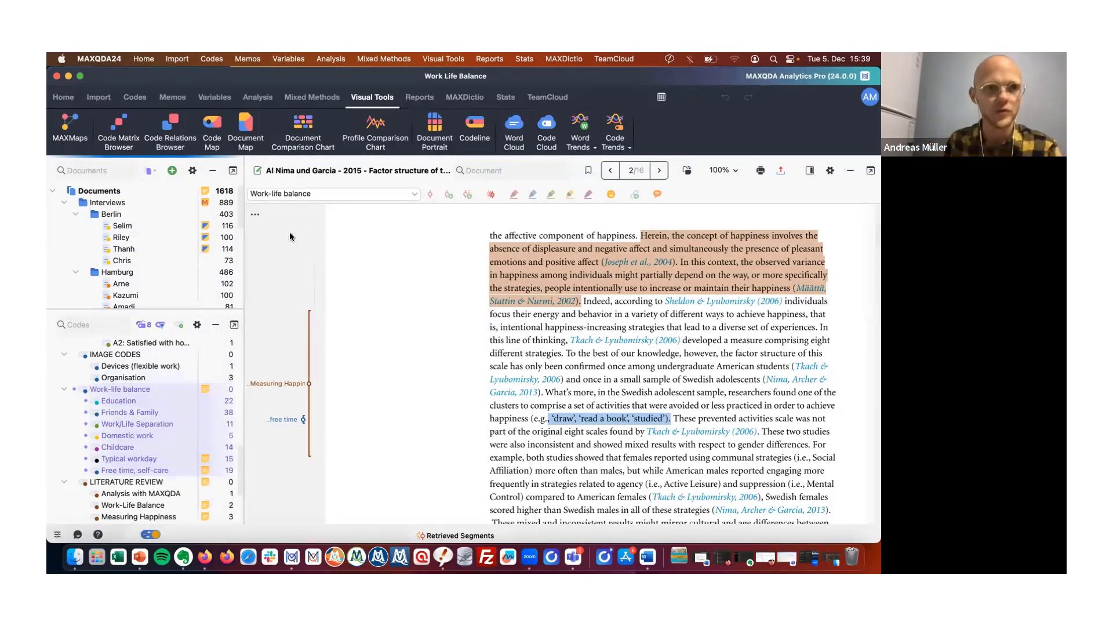
Open the Code Relations Browser with activated codes as rows and the Satisfaction negative and positive subcodes as columns.
click(182, 116)
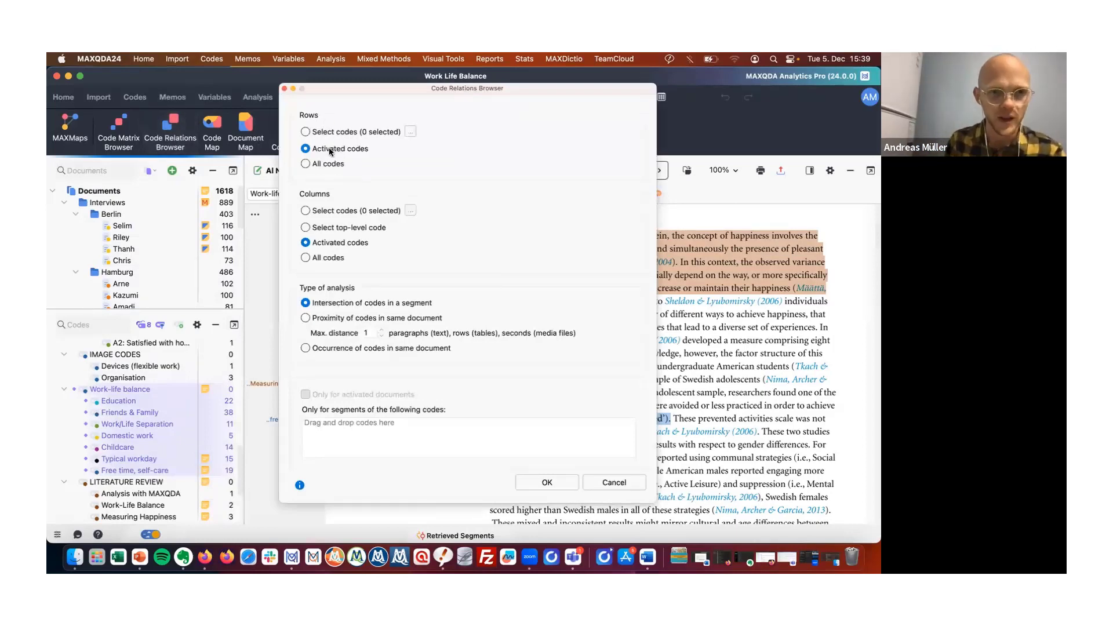
click(342, 215)
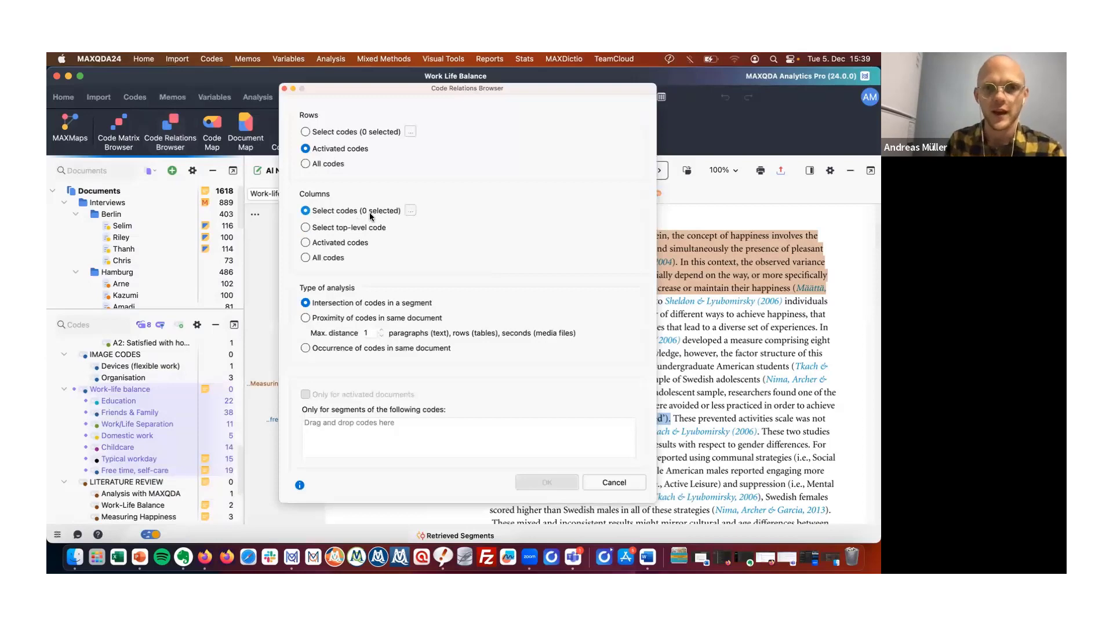
click(410, 211)
scroll(432, 333, down, 3)
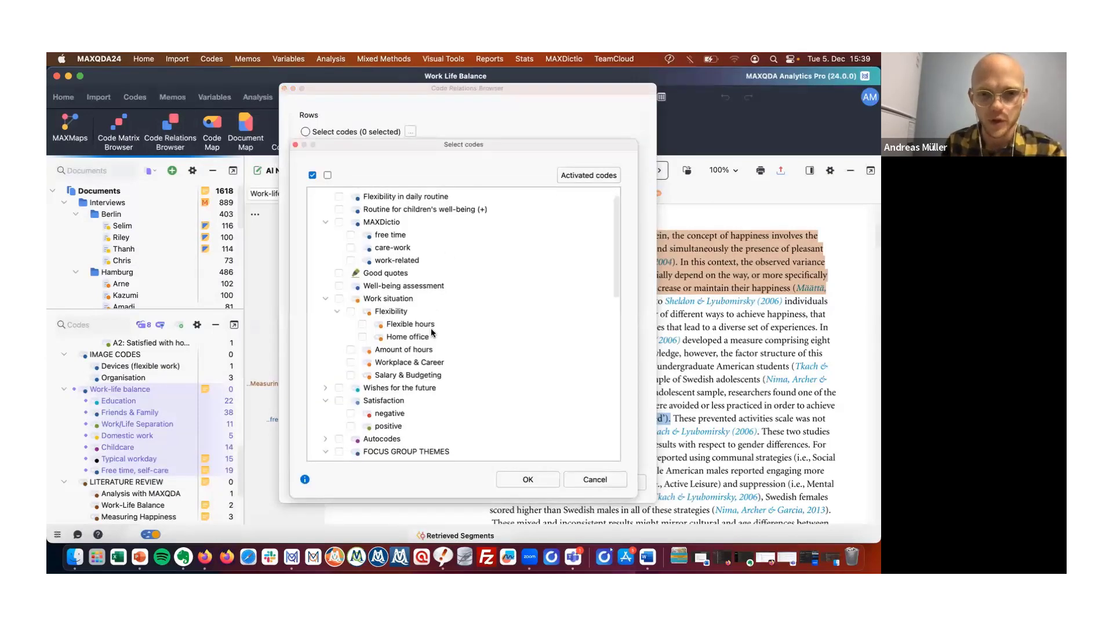
click(351, 405)
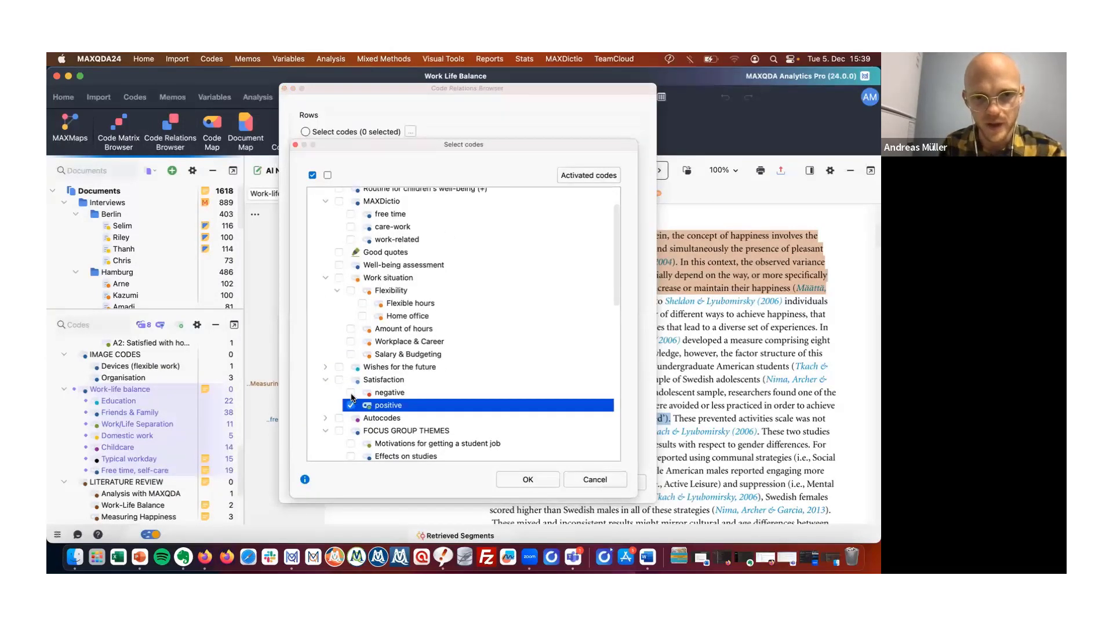
click(541, 477)
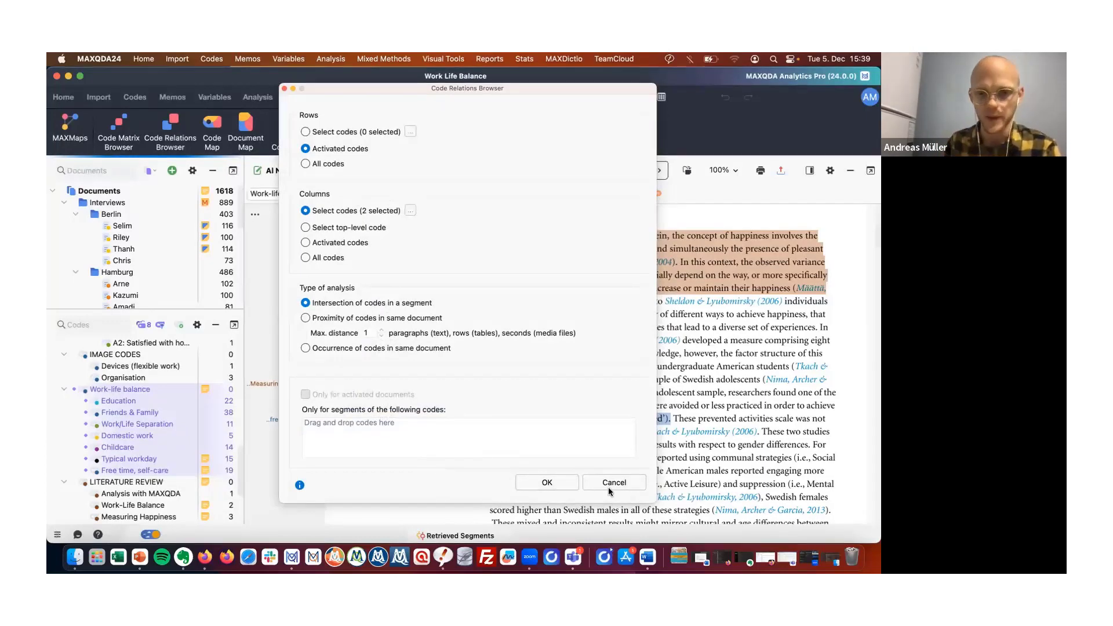
click(545, 482)
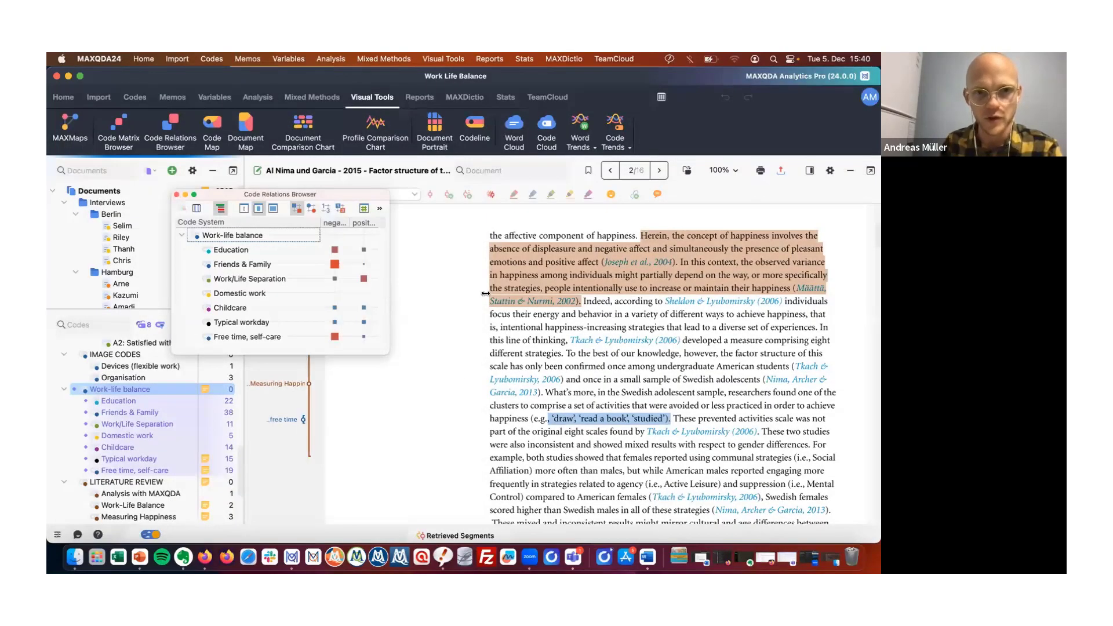
Widen the Code Relations Browser window and its negative and positive columns, and switch the cells to numbers.
drag(485, 293, 447, 290)
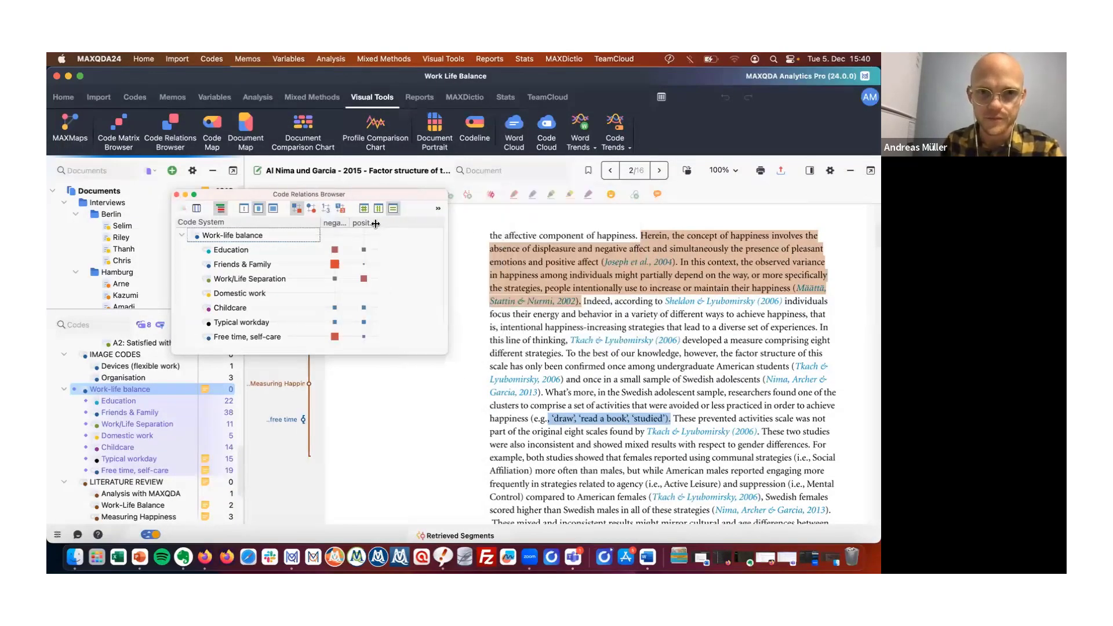
drag(376, 224, 421, 224)
drag(346, 223, 378, 224)
drag(450, 266, 531, 263)
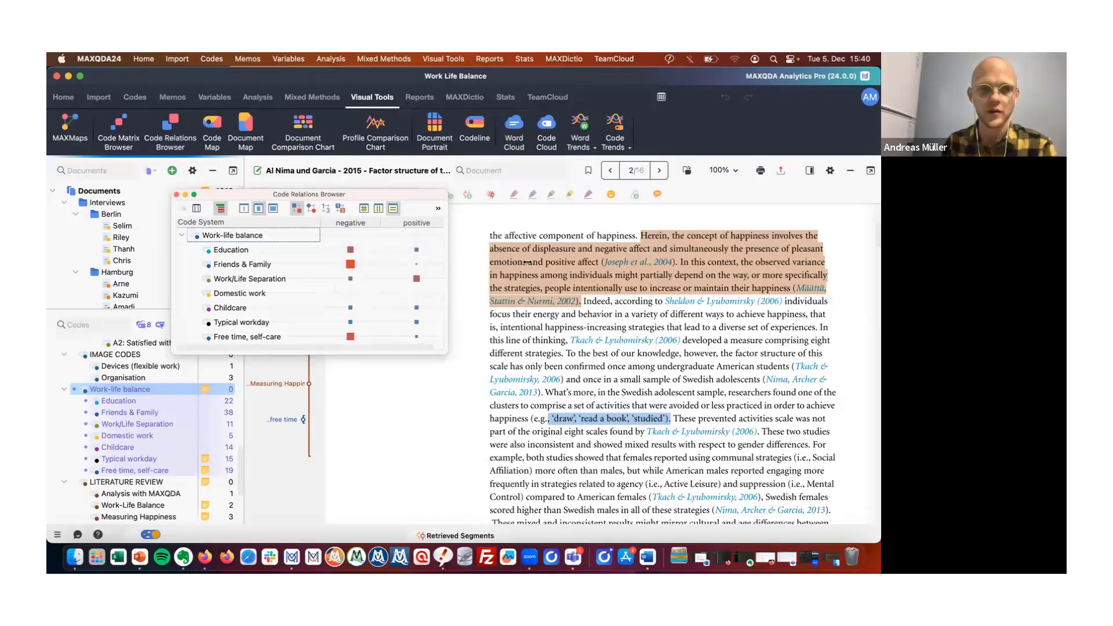
click(325, 211)
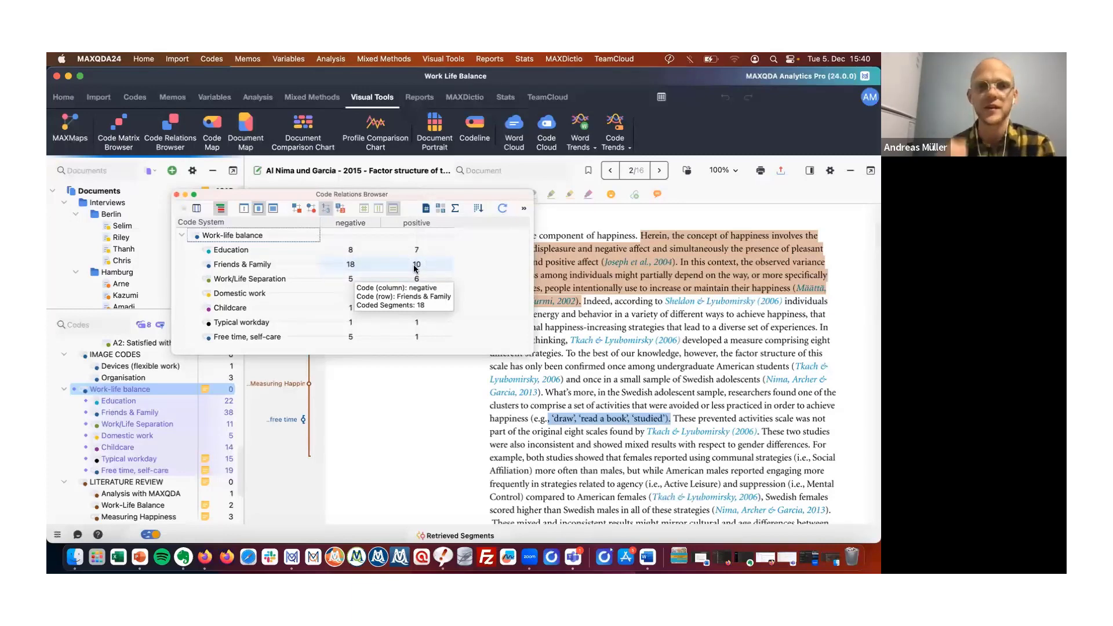
Retrieve the segments where Free time, self-care intersects positive and open that segment in its document.
mouse_move(416, 268)
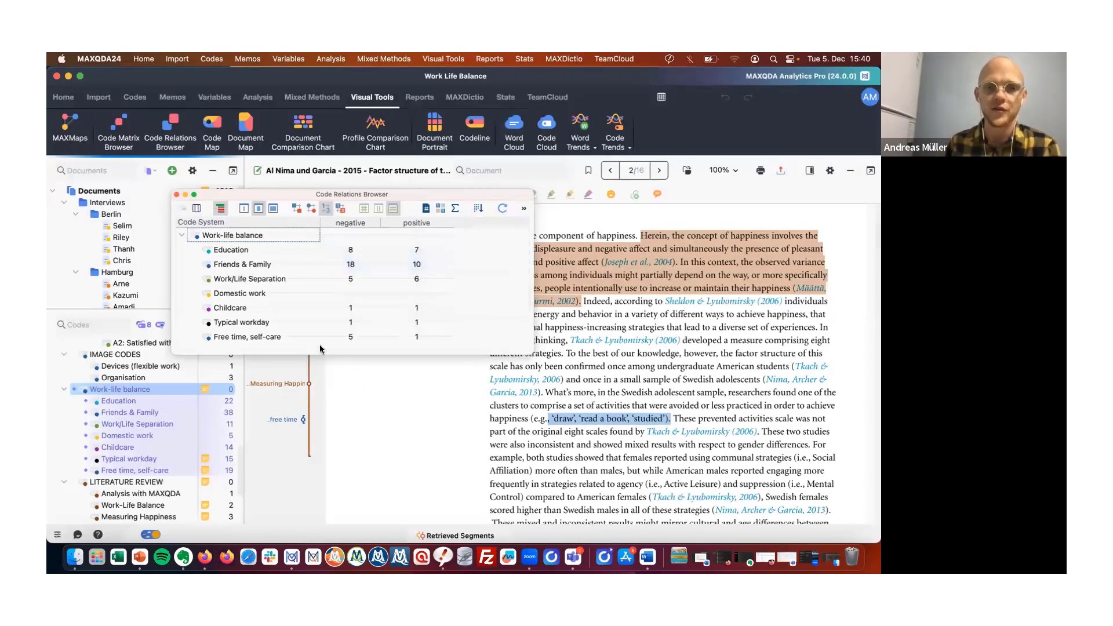
mouse_move(349, 338)
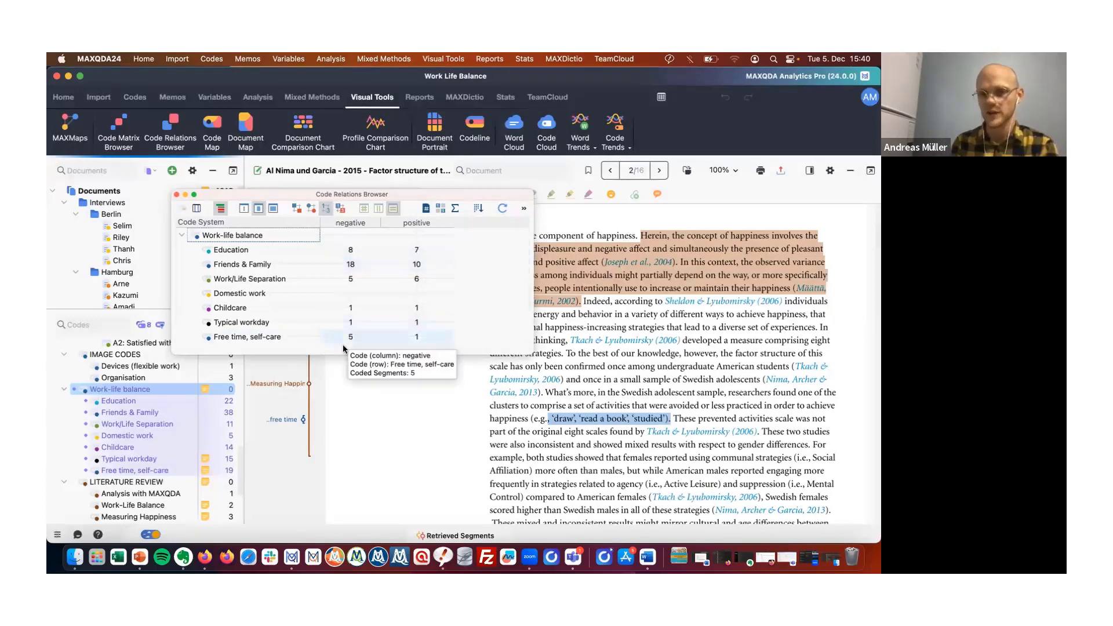
mouse_move(417, 337)
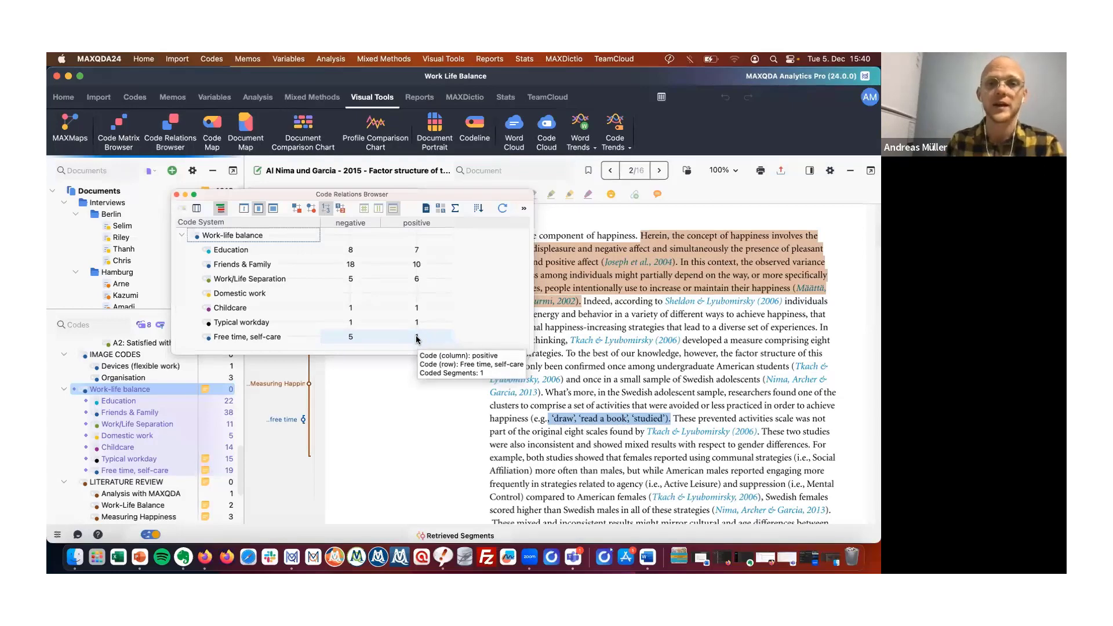
double_click(416, 337)
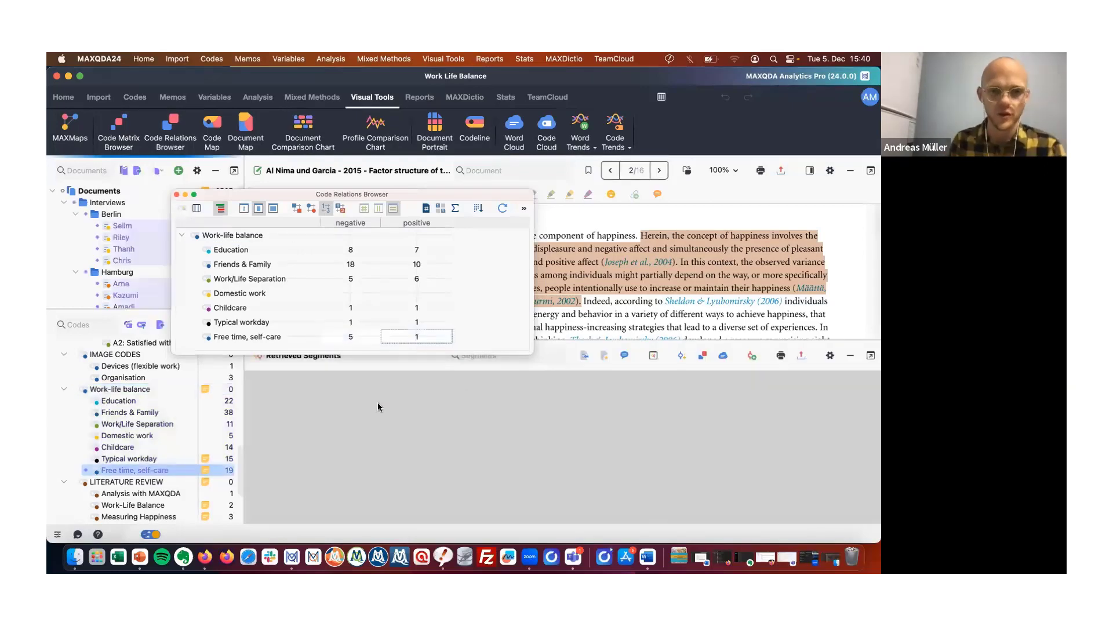
click(253, 456)
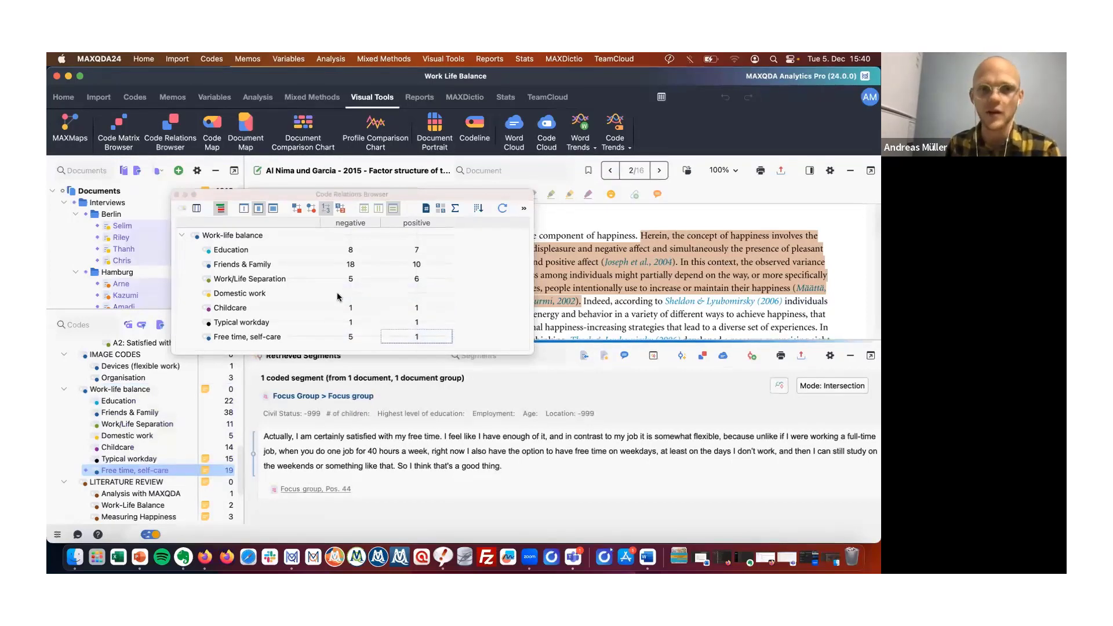
drag(420, 199, 766, 273)
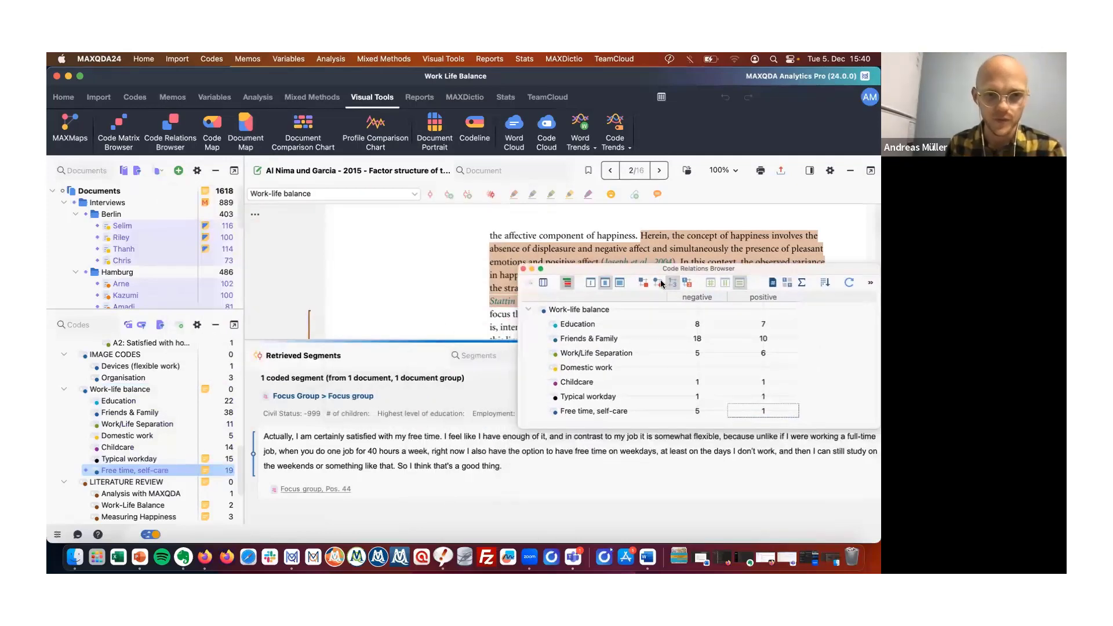
click(253, 456)
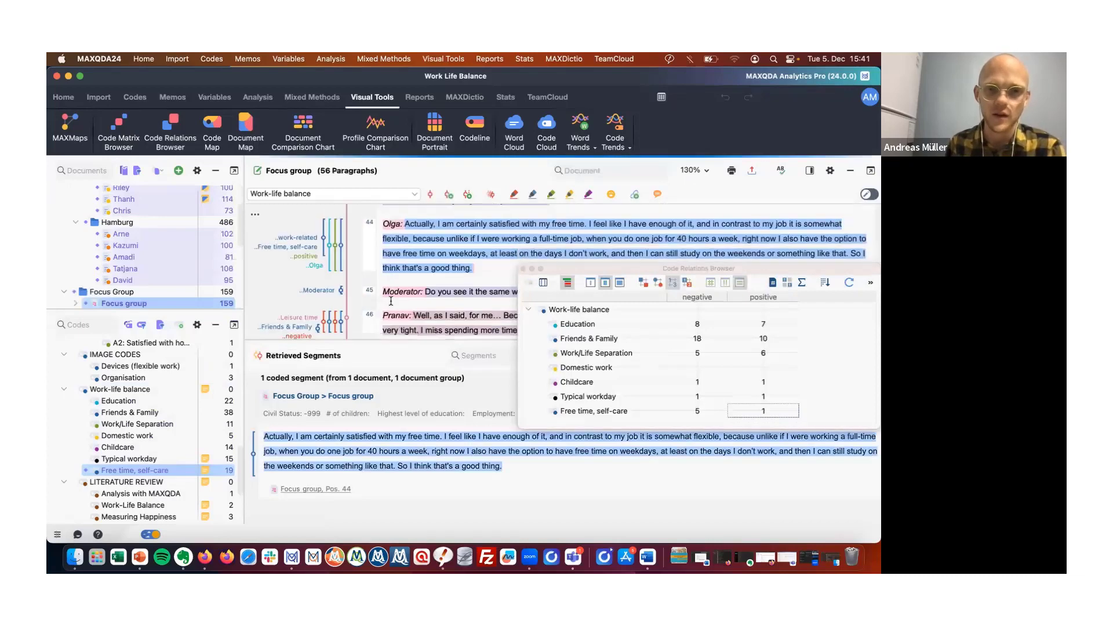
Set the document's code margin to display only activated codes.
scroll(391, 301, up, 1)
scroll(391, 301, up, 1)
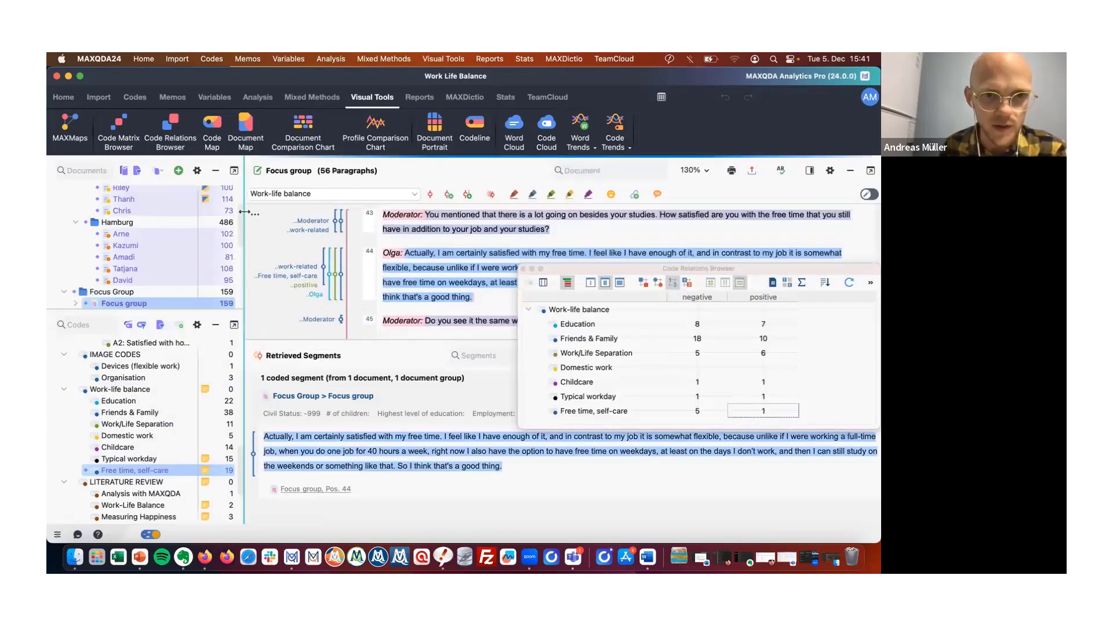
click(262, 216)
click(292, 224)
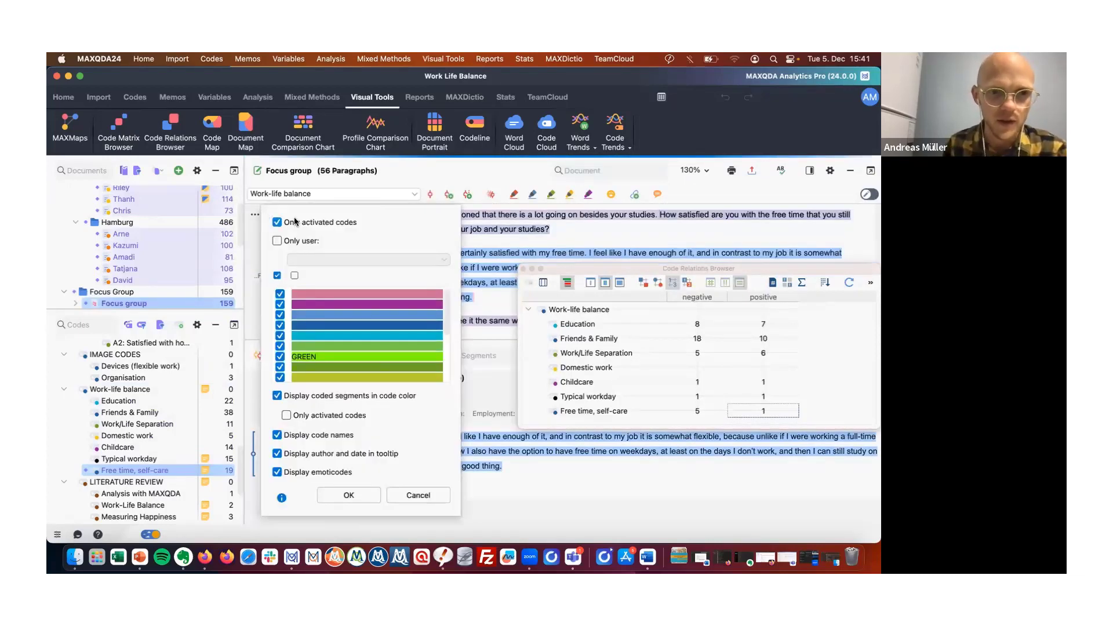
click(342, 495)
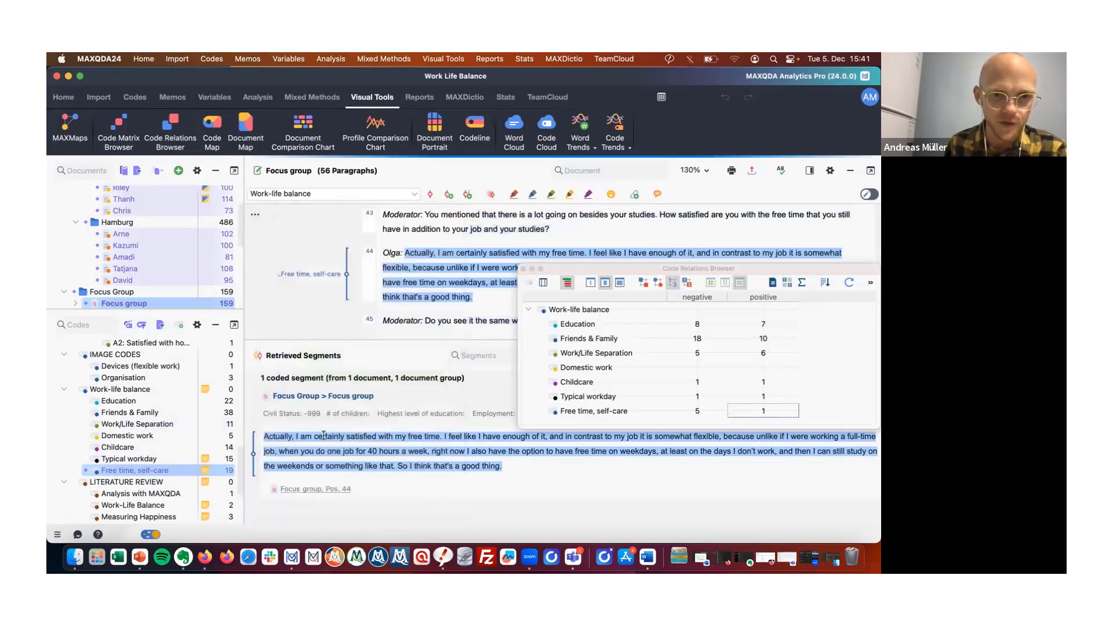
Activate the negative and positive subcodes of Satisfaction.
scroll(126, 395, down, 5)
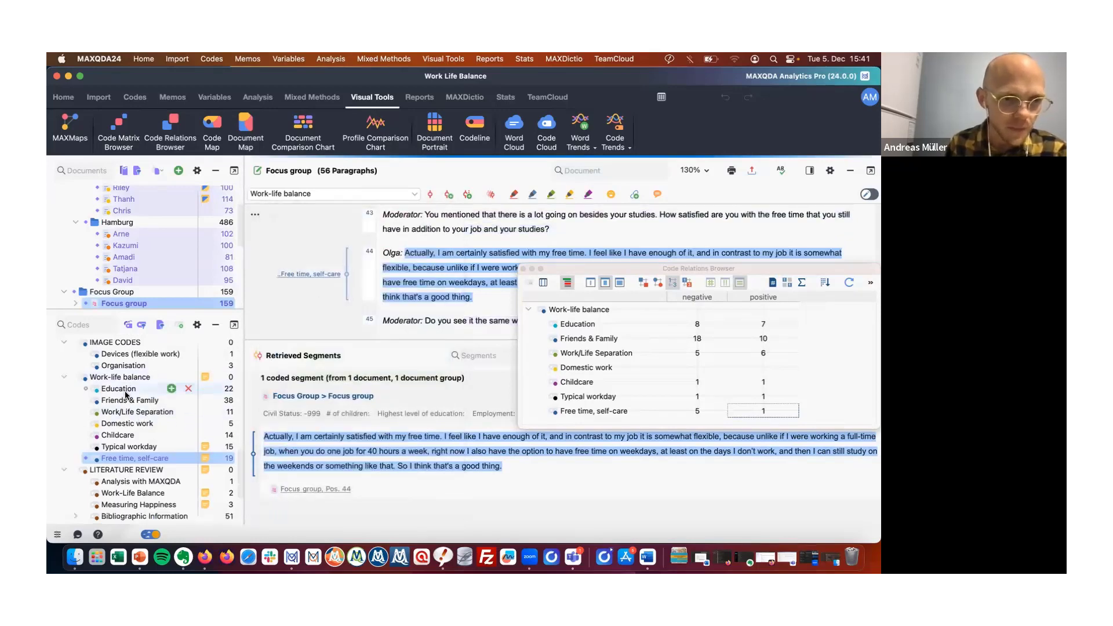
scroll(121, 413, up, 10)
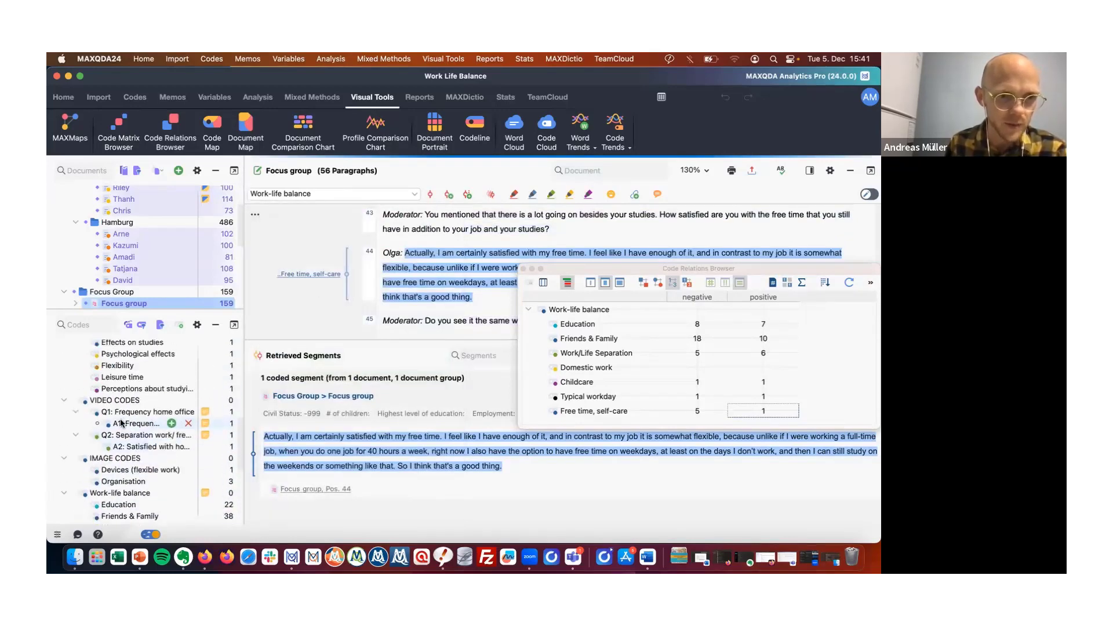
scroll(121, 423, up, 5)
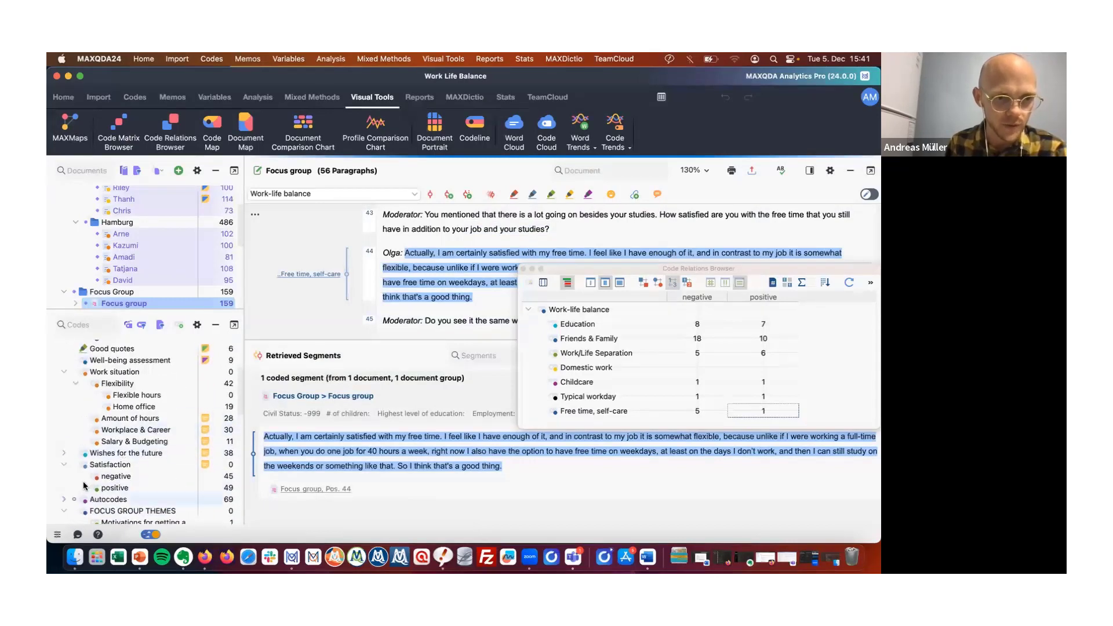
click(88, 476)
click(85, 489)
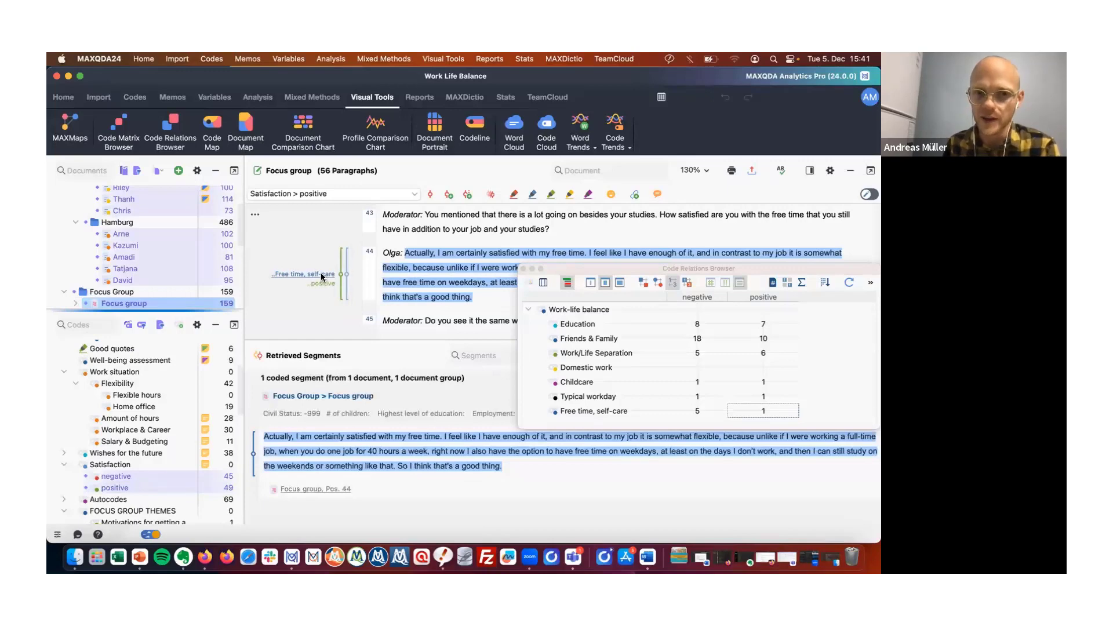
Move the Code Relations Browser and switch its cells to square symbols sized by frequency.
drag(599, 275, 482, 370)
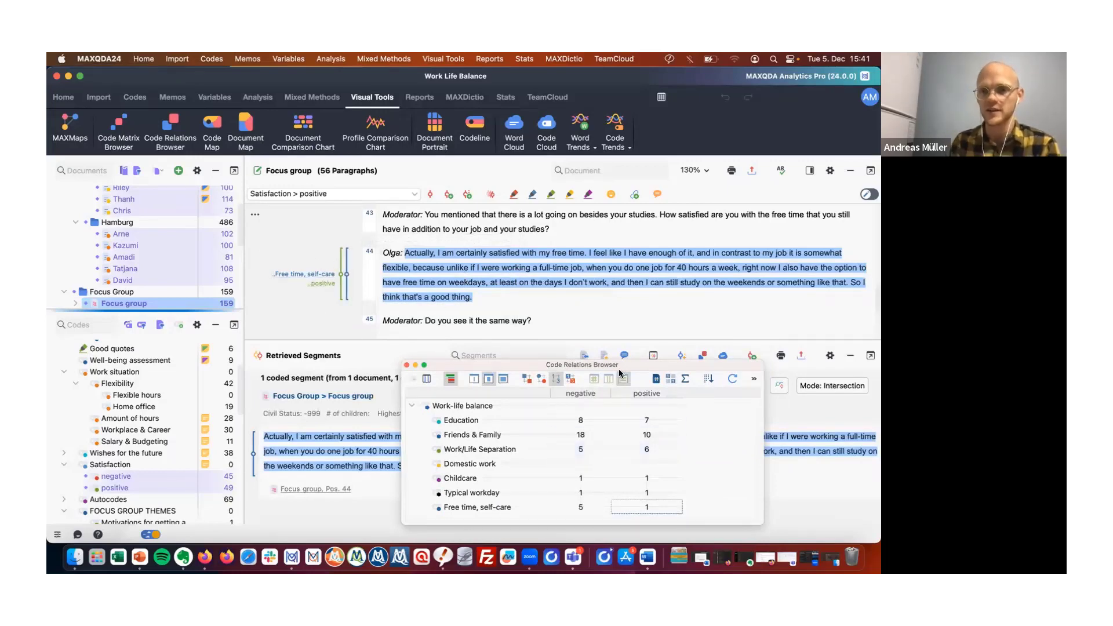
drag(627, 363, 483, 167)
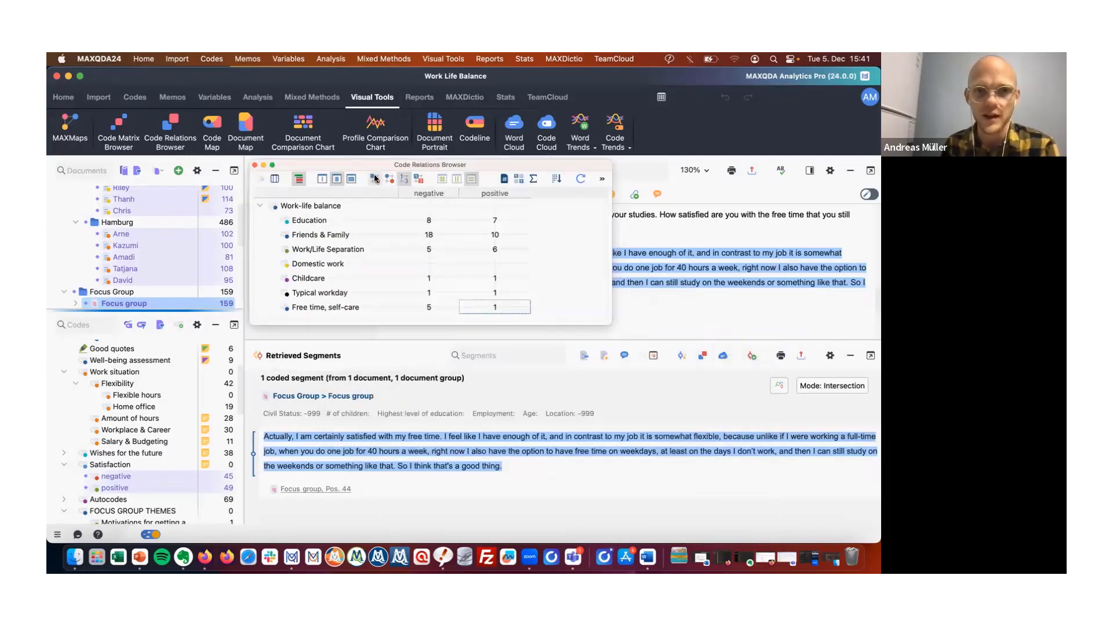
click(456, 178)
click(457, 180)
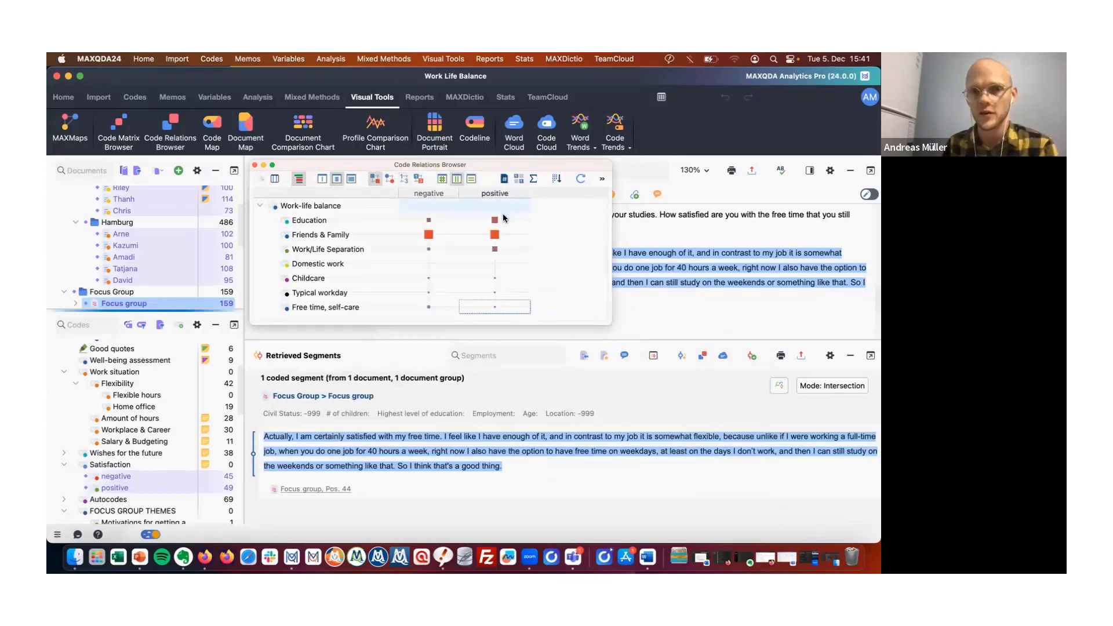
click(444, 180)
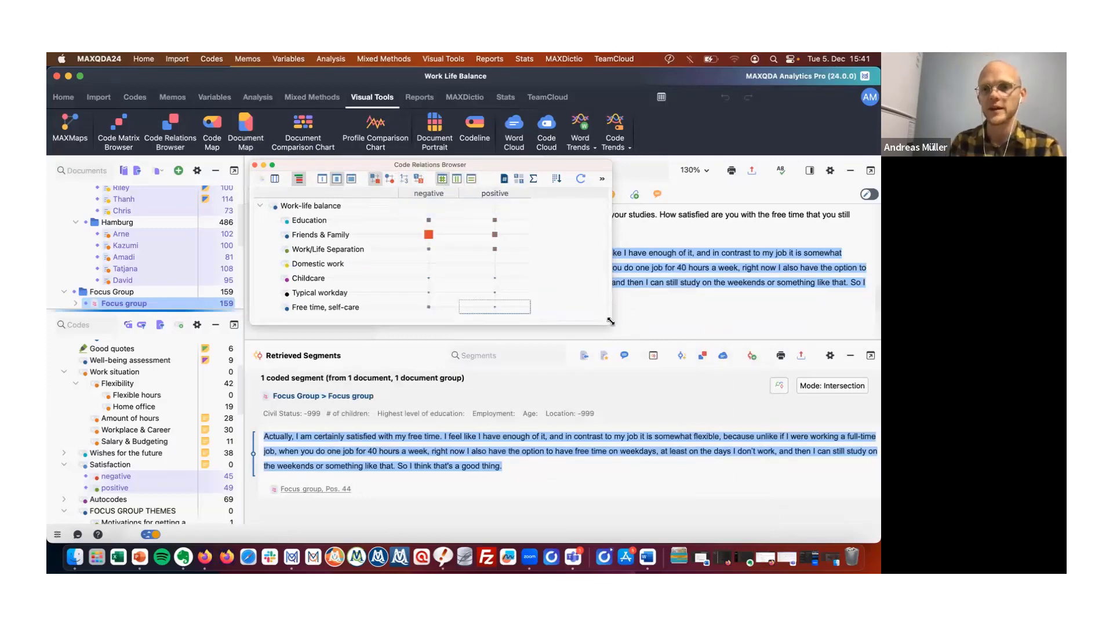
Enlarge the Code Relations Browser window and change the symbol scaling option of the matrix.
drag(731, 435, 760, 396)
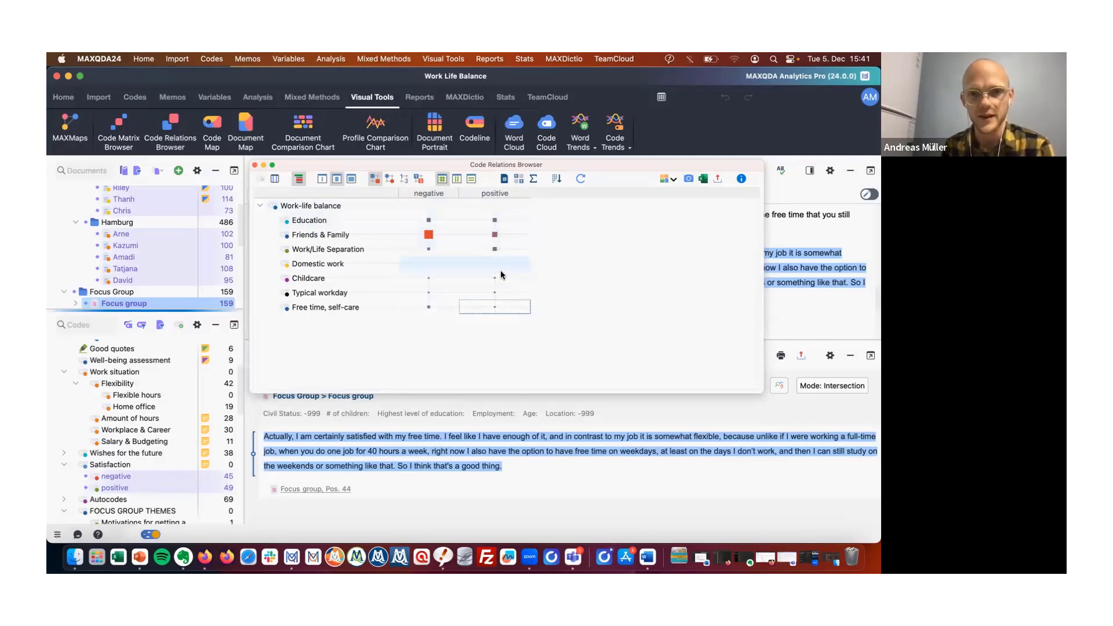
mouse_move(494, 250)
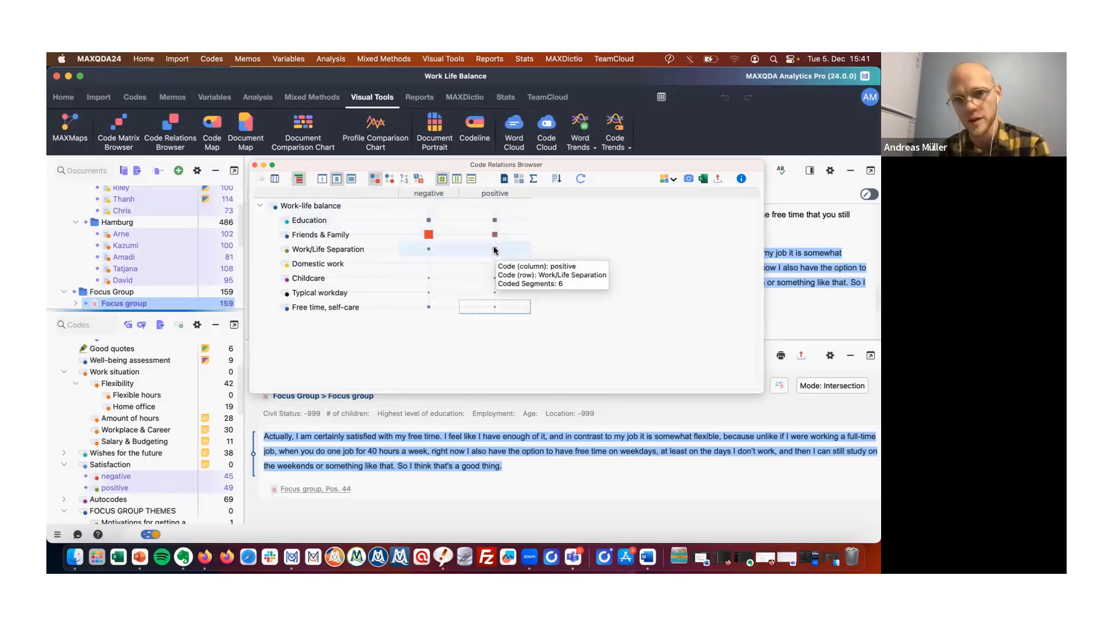
click(470, 181)
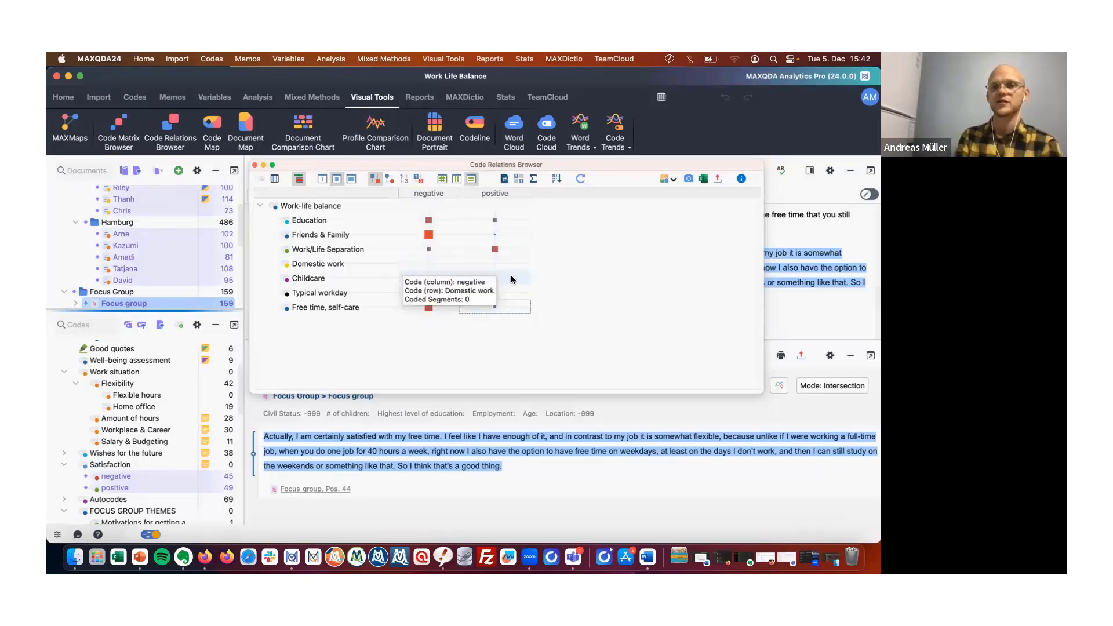
Close the Code Relations Browser and switch to the presentation slides.
mouse_move(460, 297)
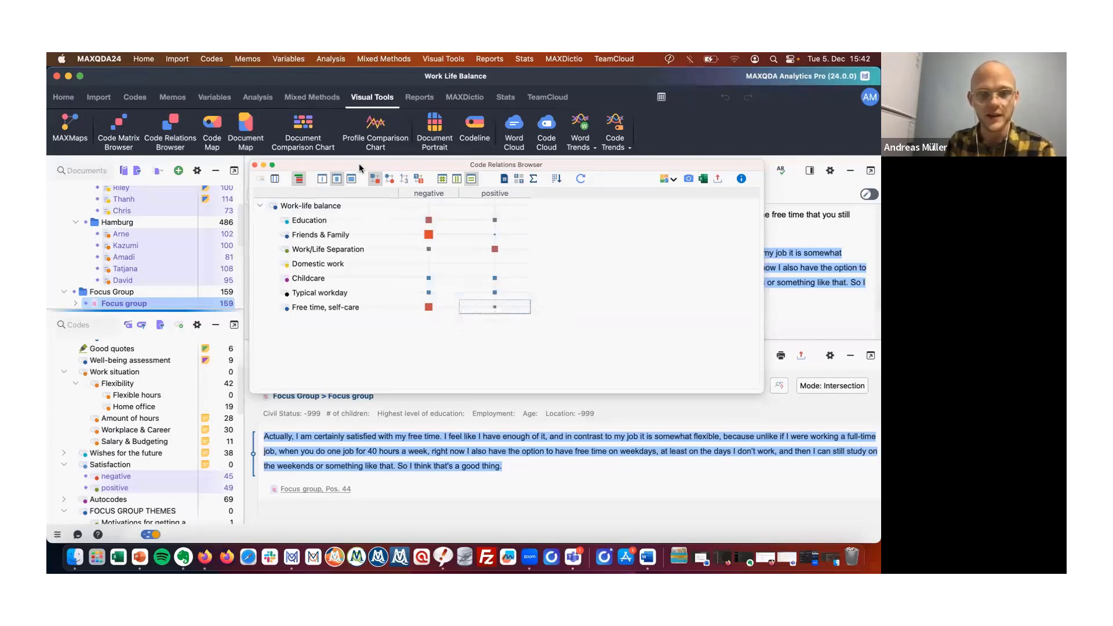
drag(358, 167, 611, 177)
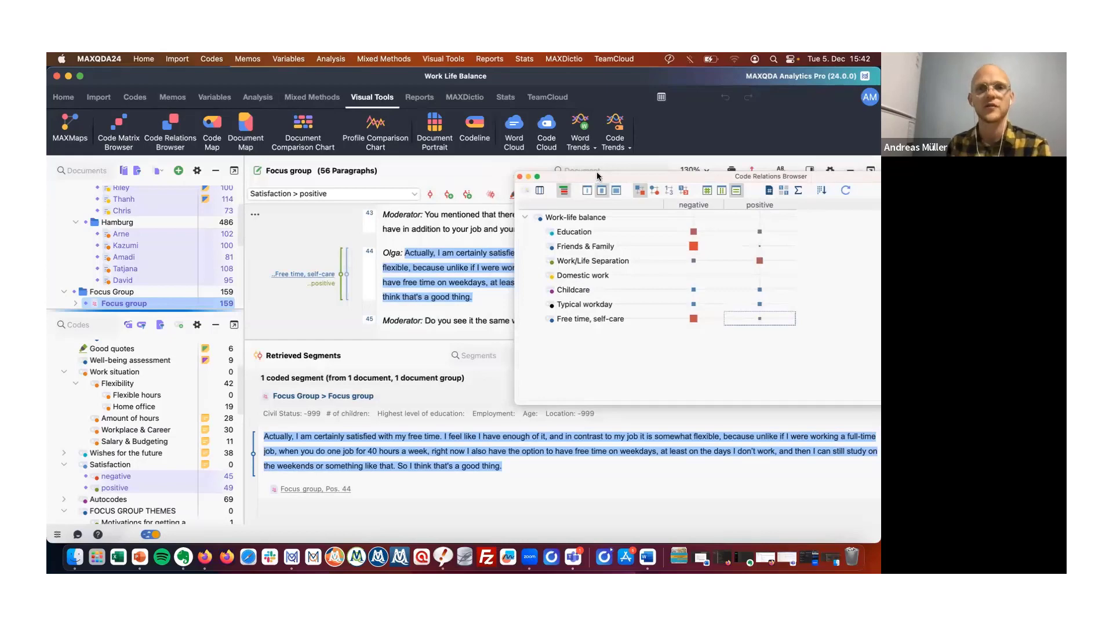
drag(596, 172, 492, 169)
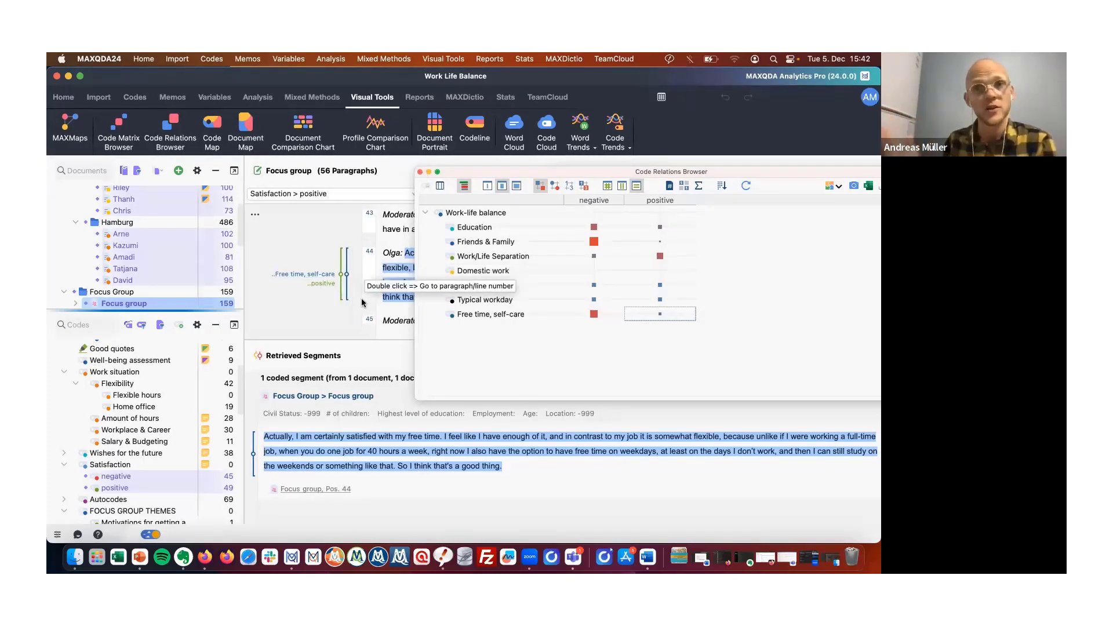
click(419, 172)
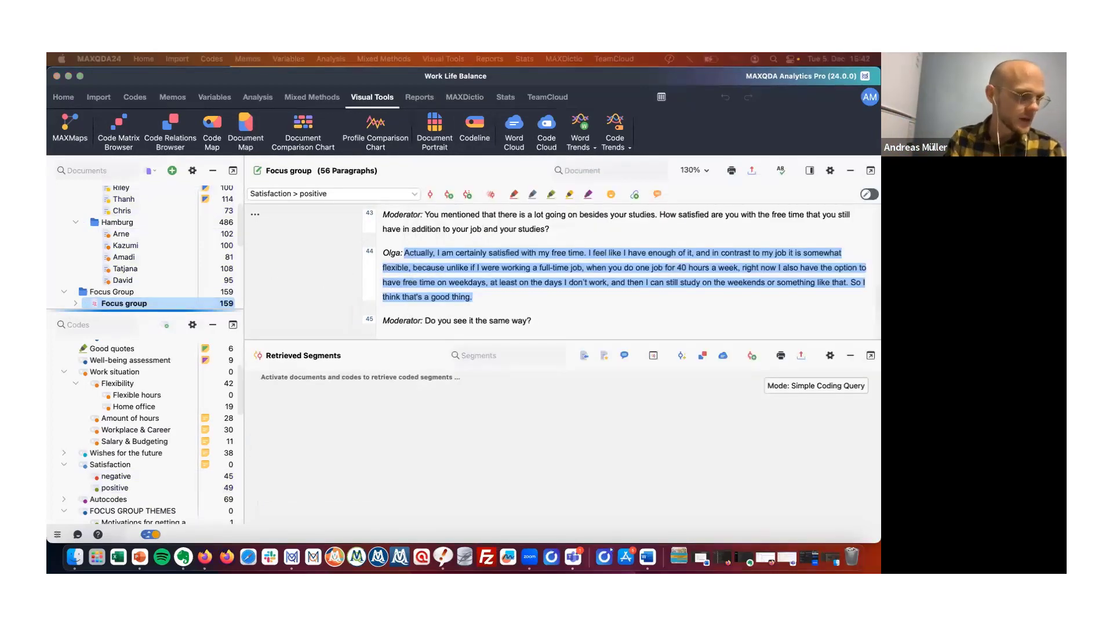
key(super+Tab)
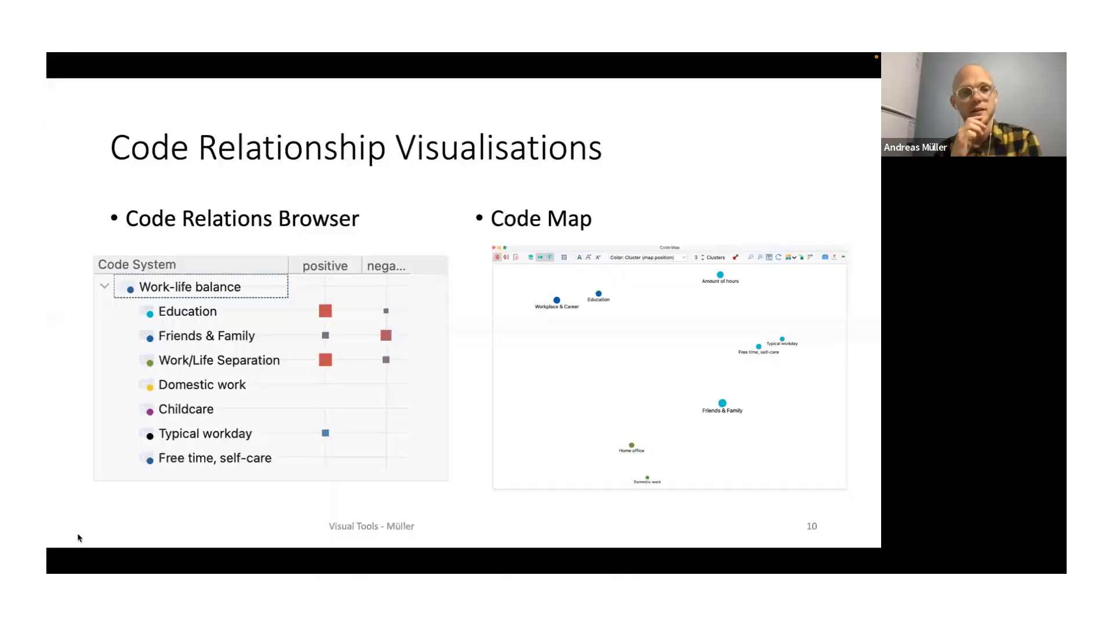
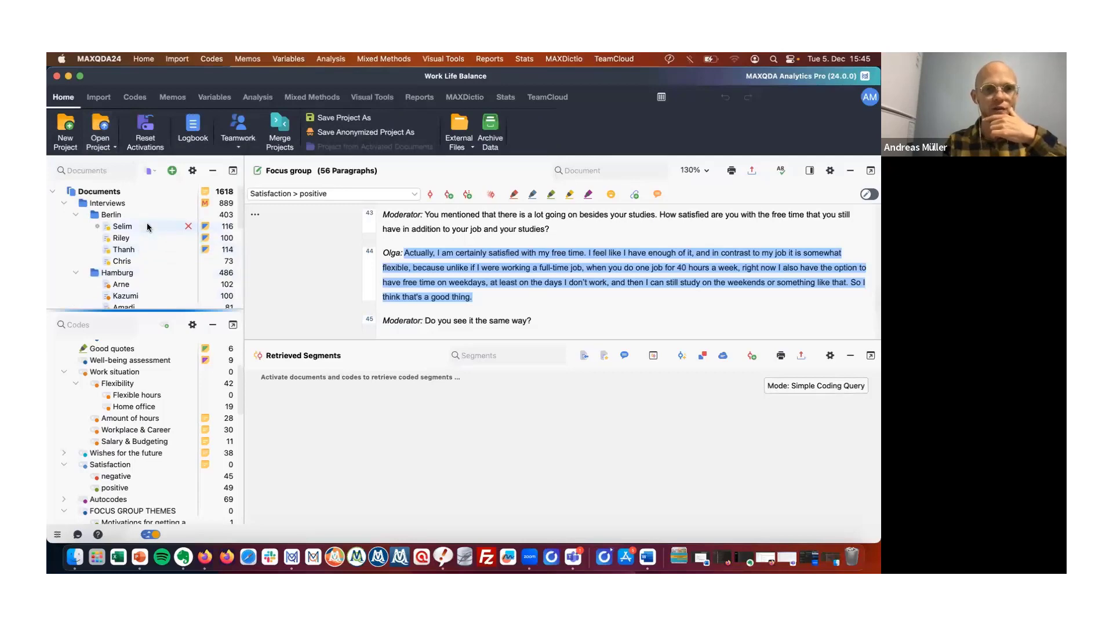
Create a word cloud for the Selim interview and enable Base Form (Lemmatize).
right_click(147, 225)
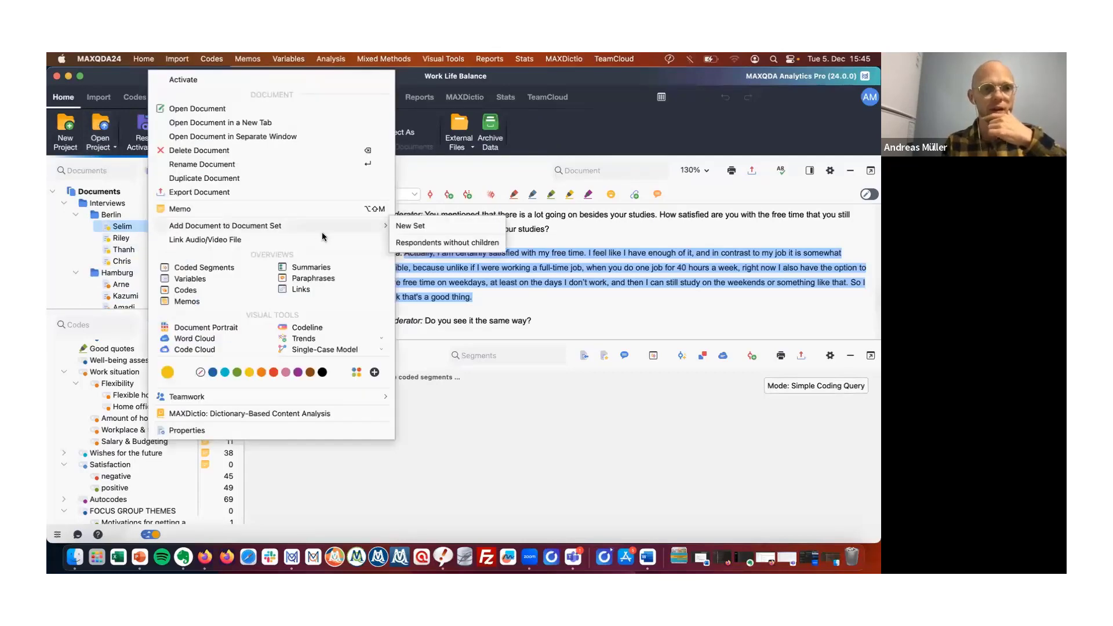
click(228, 338)
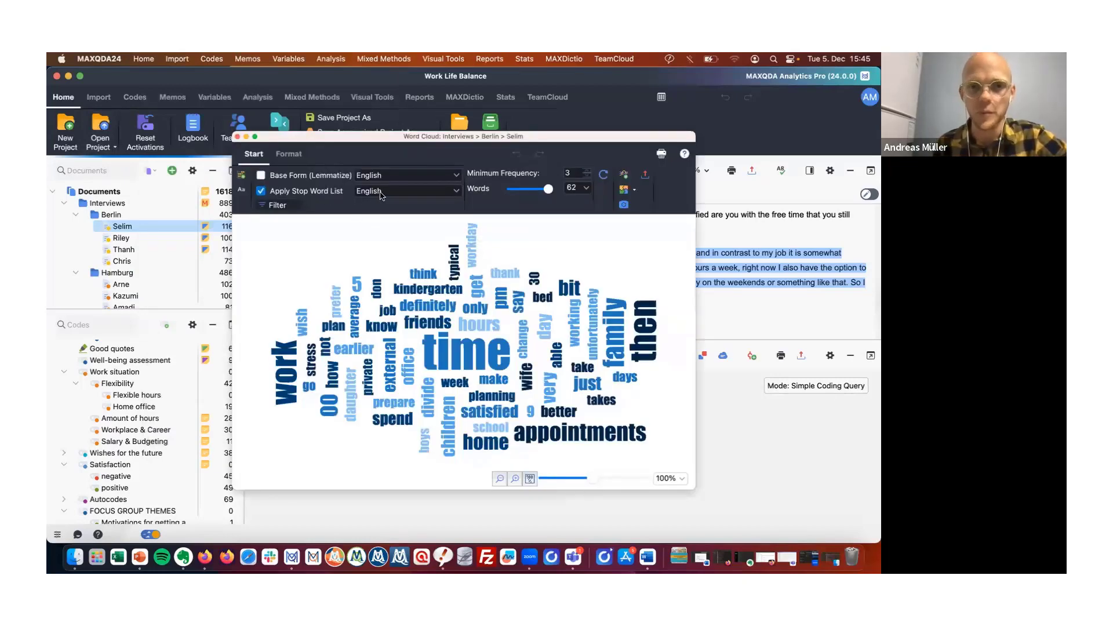
click(338, 175)
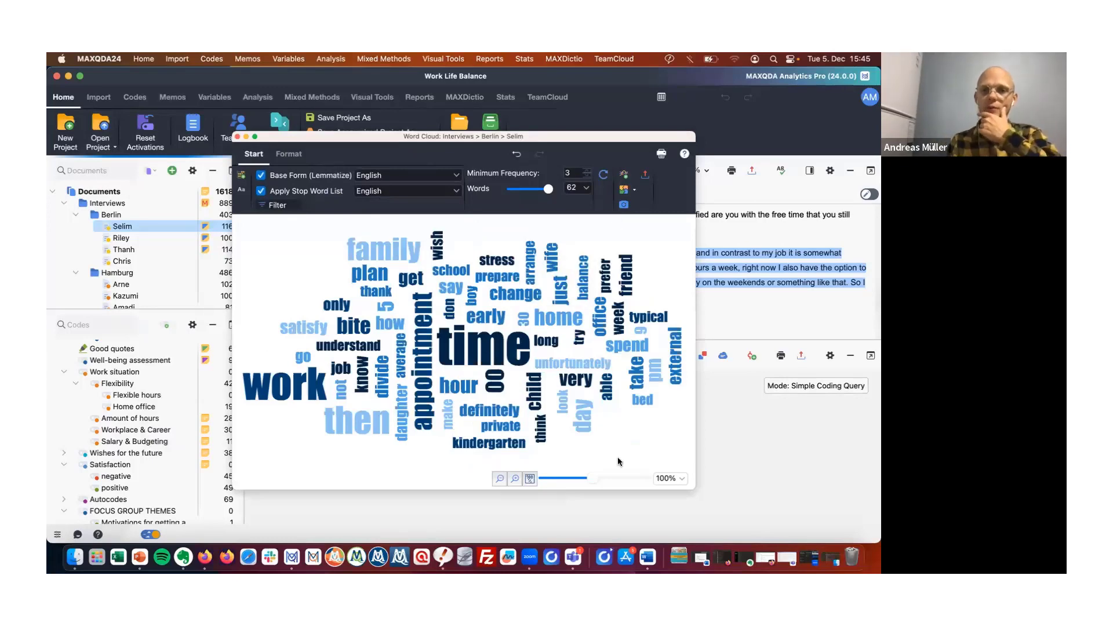
Open the search hits for the word family from the word cloud and browse the listed passages.
mouse_move(483, 358)
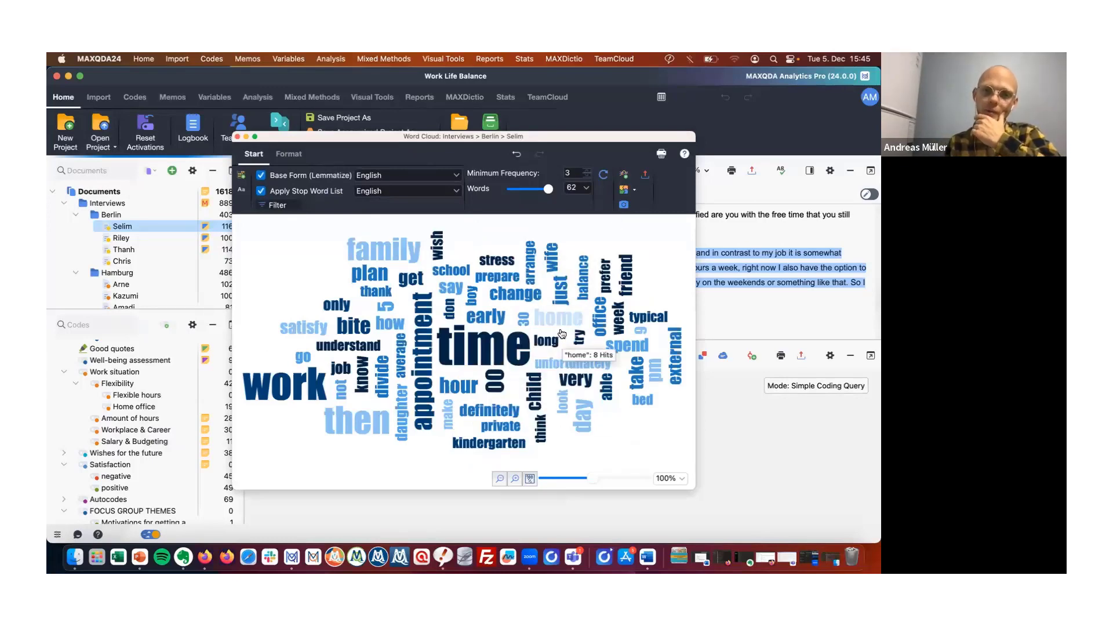
mouse_move(432, 316)
mouse_move(407, 257)
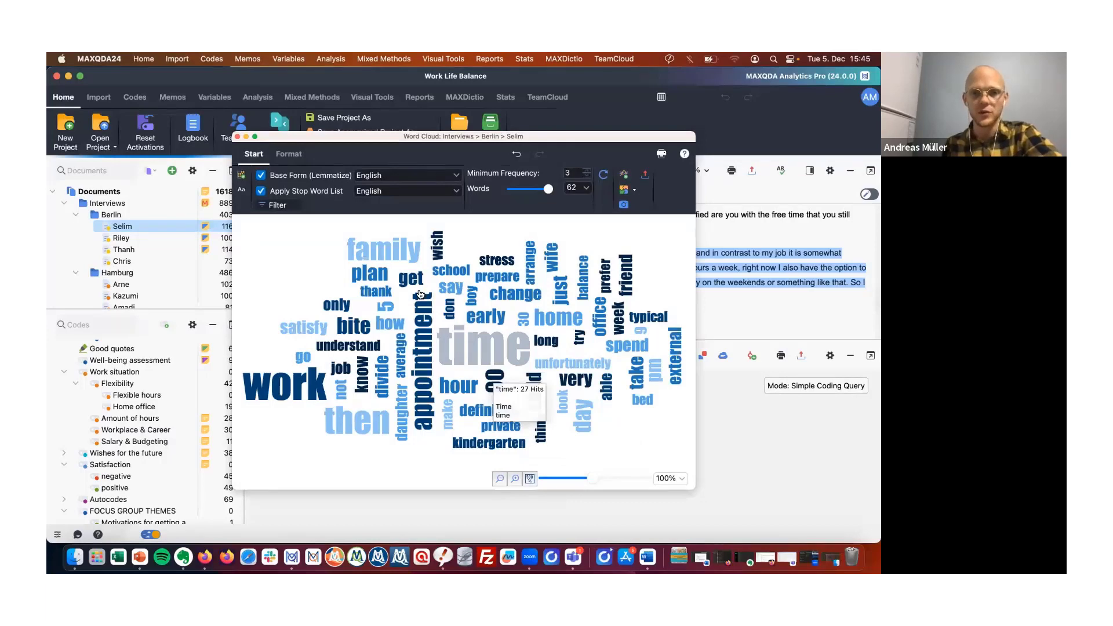
double_click(401, 261)
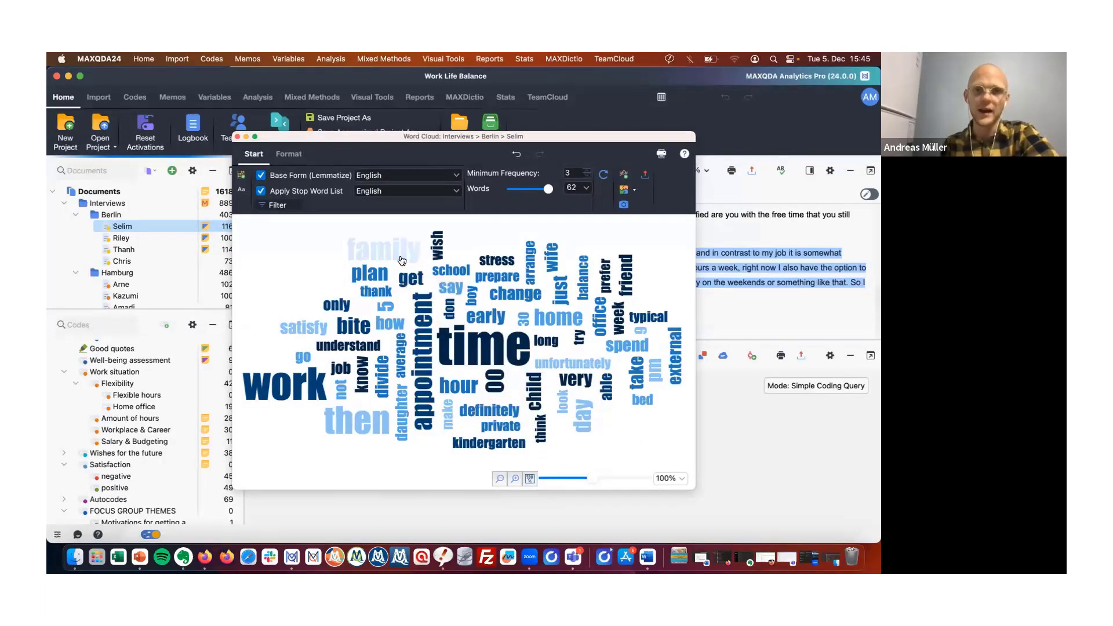
scroll(406, 301, down, 8)
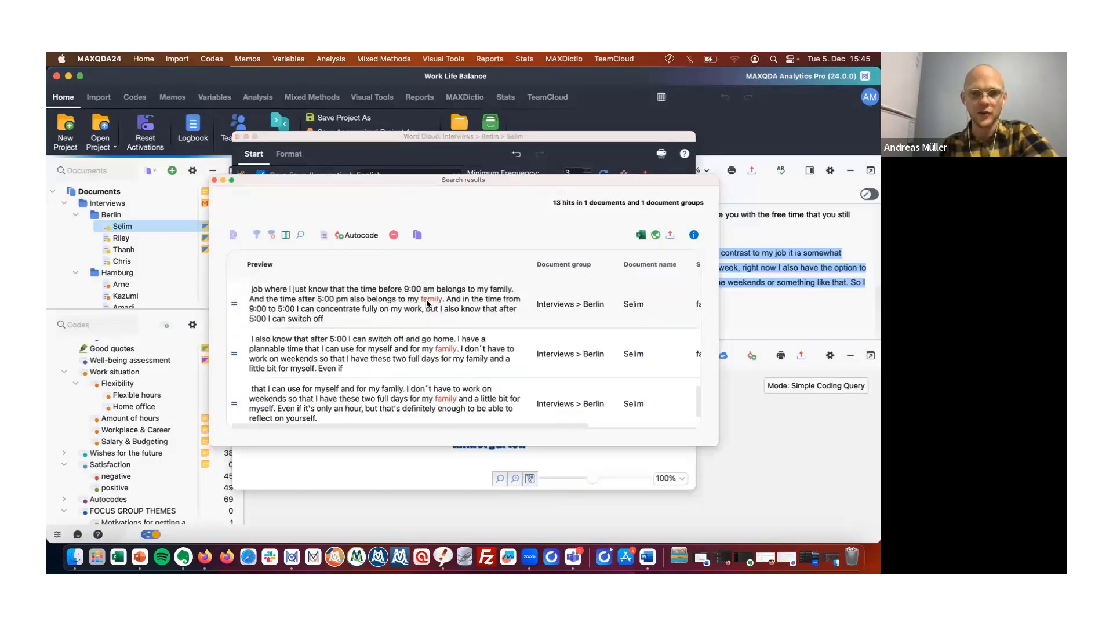
scroll(427, 303, up, 10)
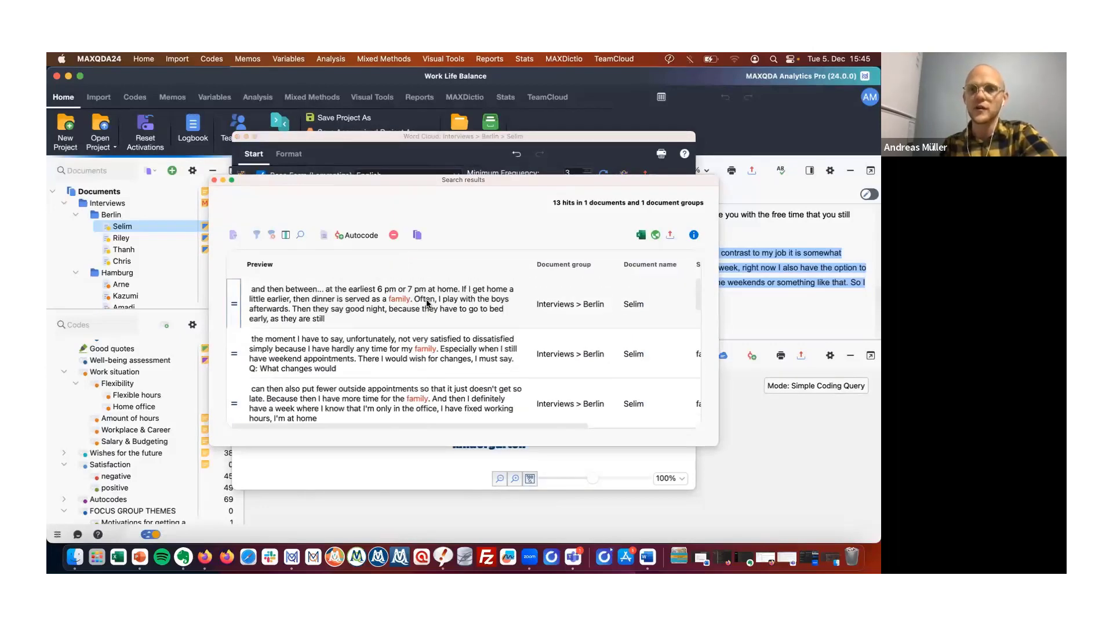
scroll(428, 303, down, 1)
scroll(427, 303, up, 2)
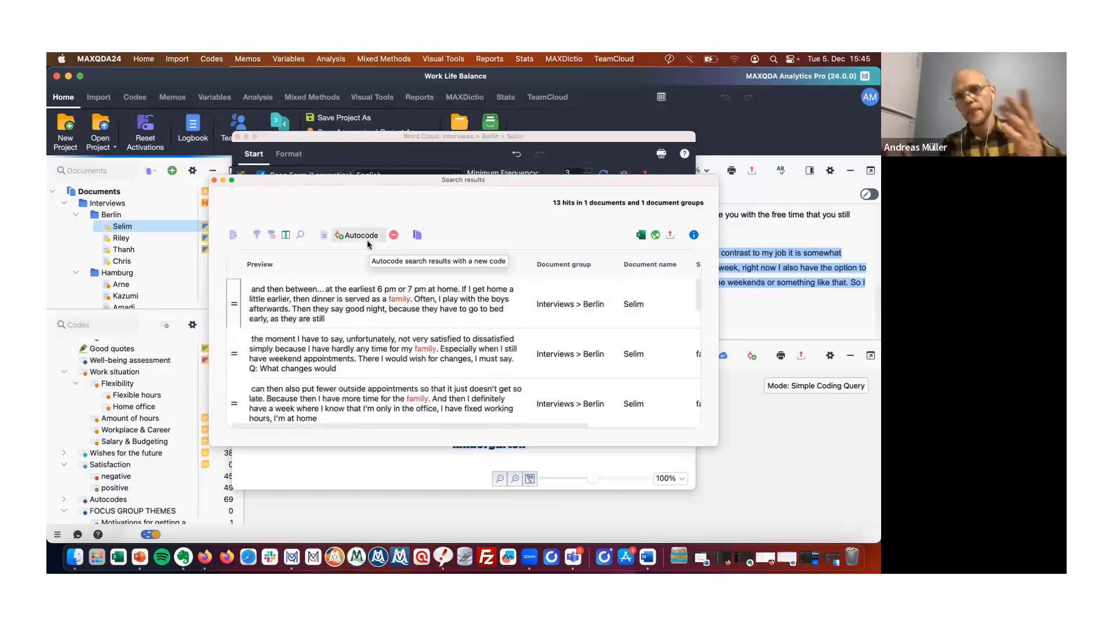
click(214, 180)
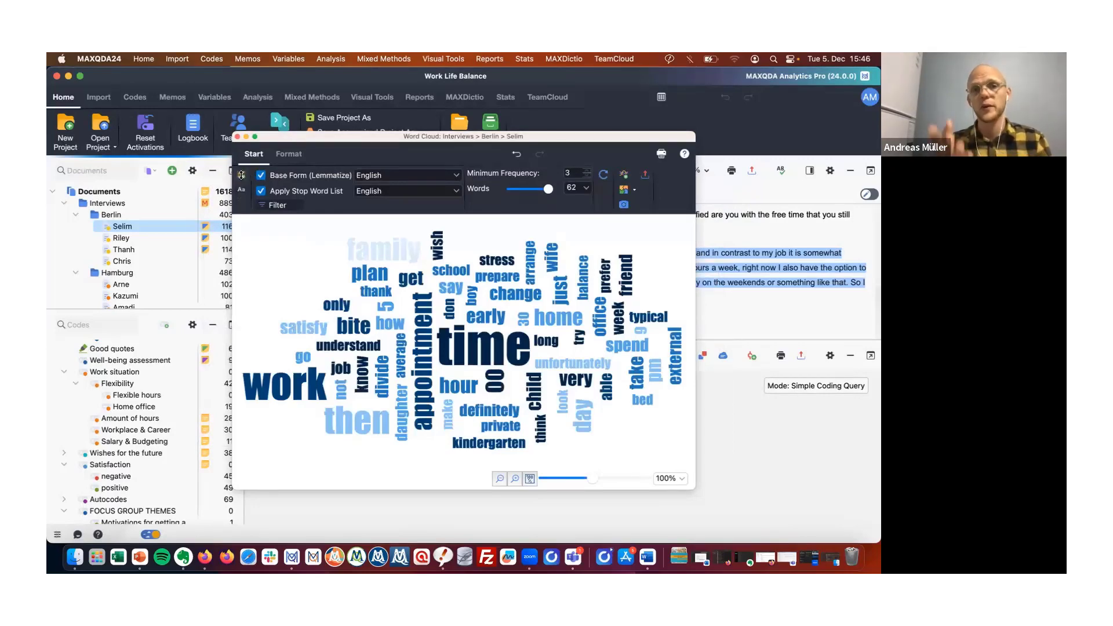
Open the word frequency table of the word cloud and arrange it beside the cloud window.
click(242, 175)
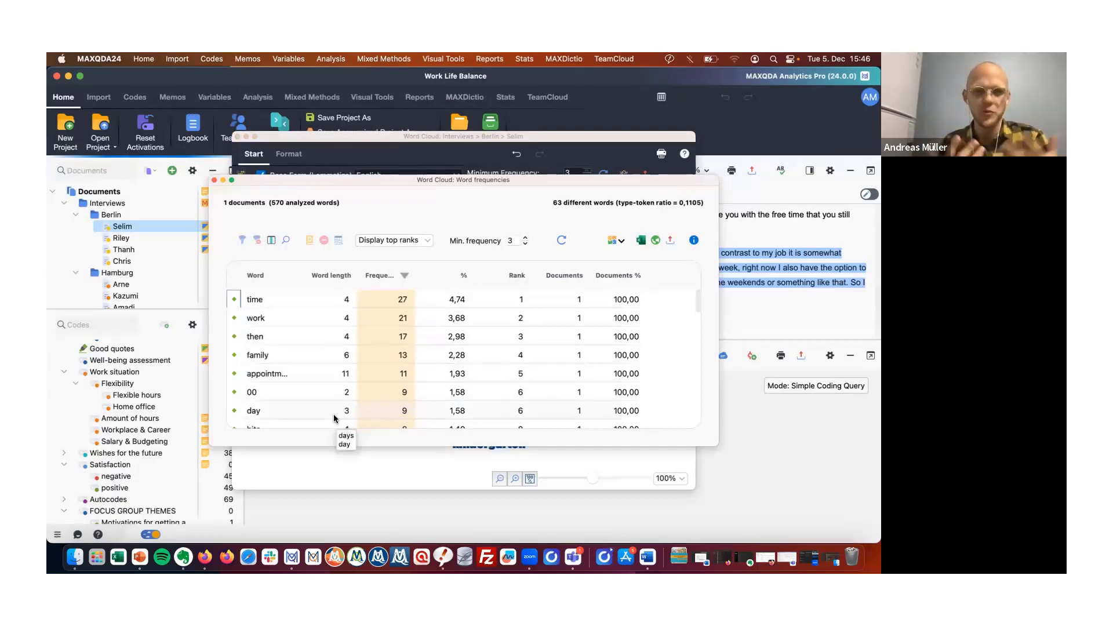
drag(520, 181, 506, 433)
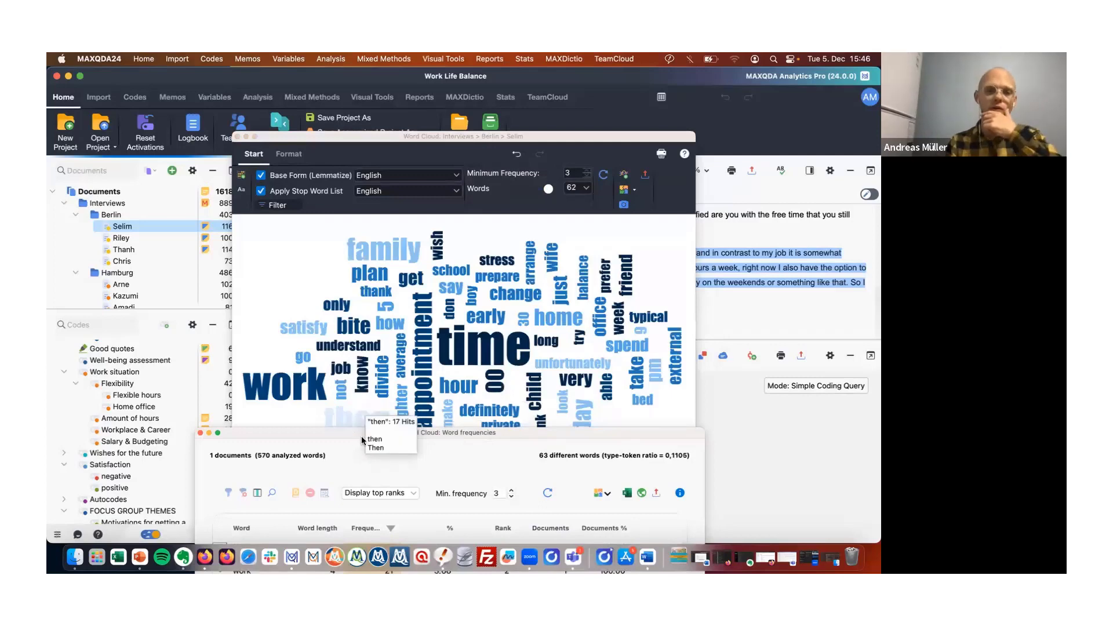
drag(364, 435, 237, 449)
drag(411, 445, 366, 153)
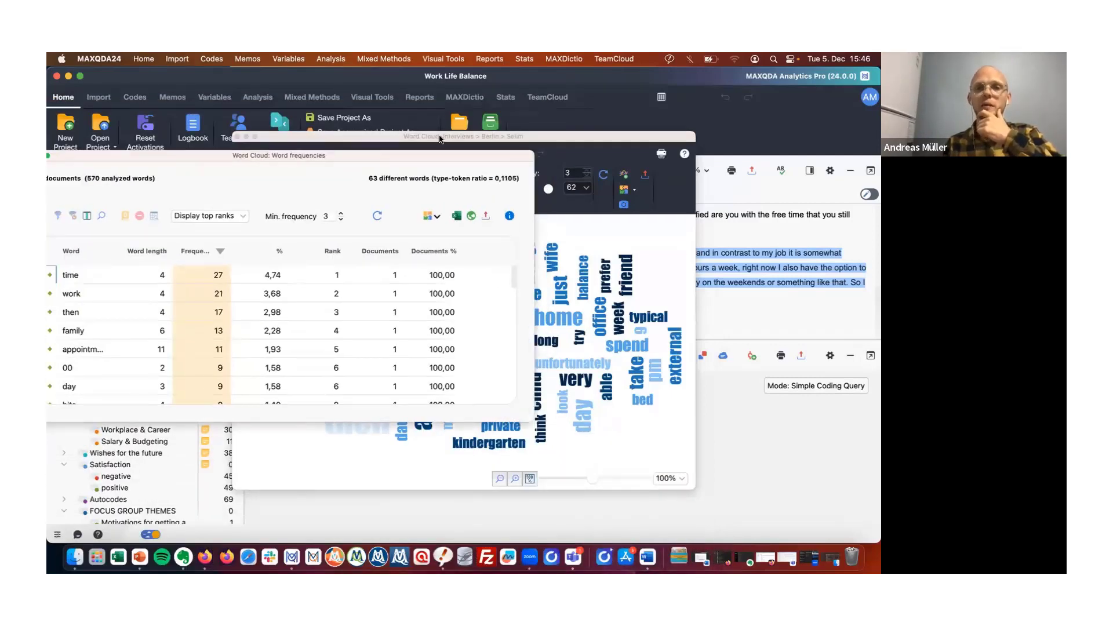
drag(439, 139, 586, 140)
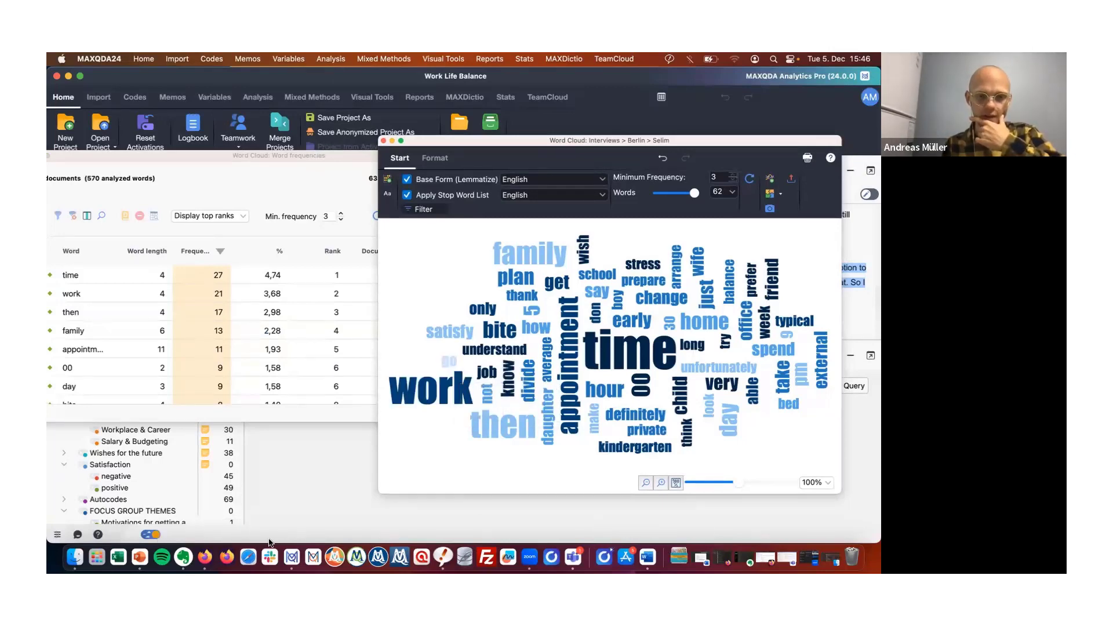
Switch to the presentation slides and return to MAXQDA.
click(141, 558)
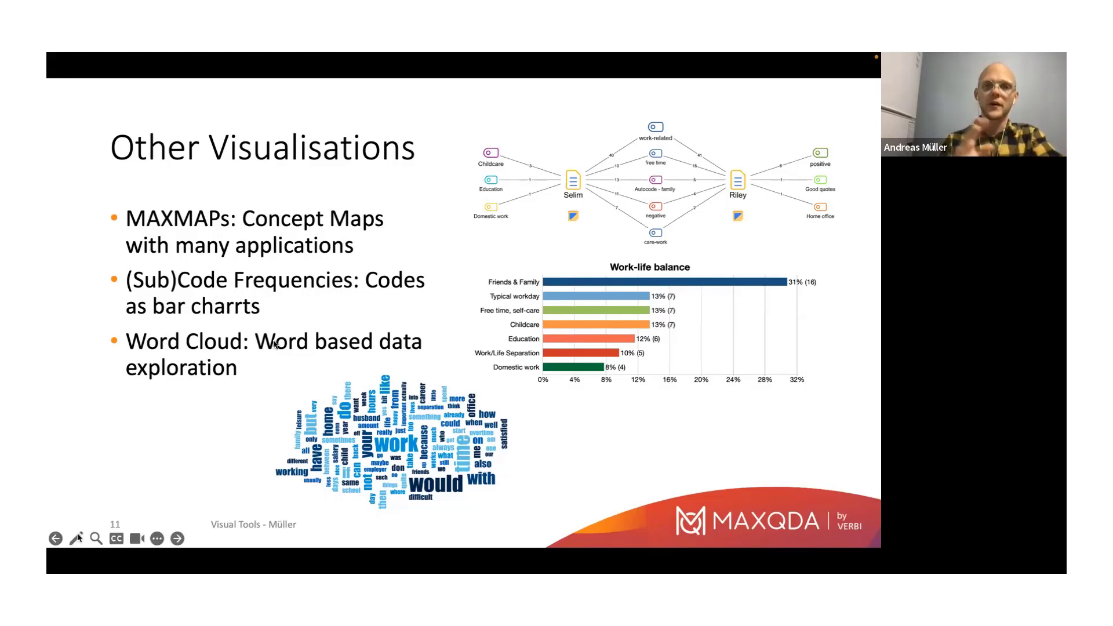
key(Escape)
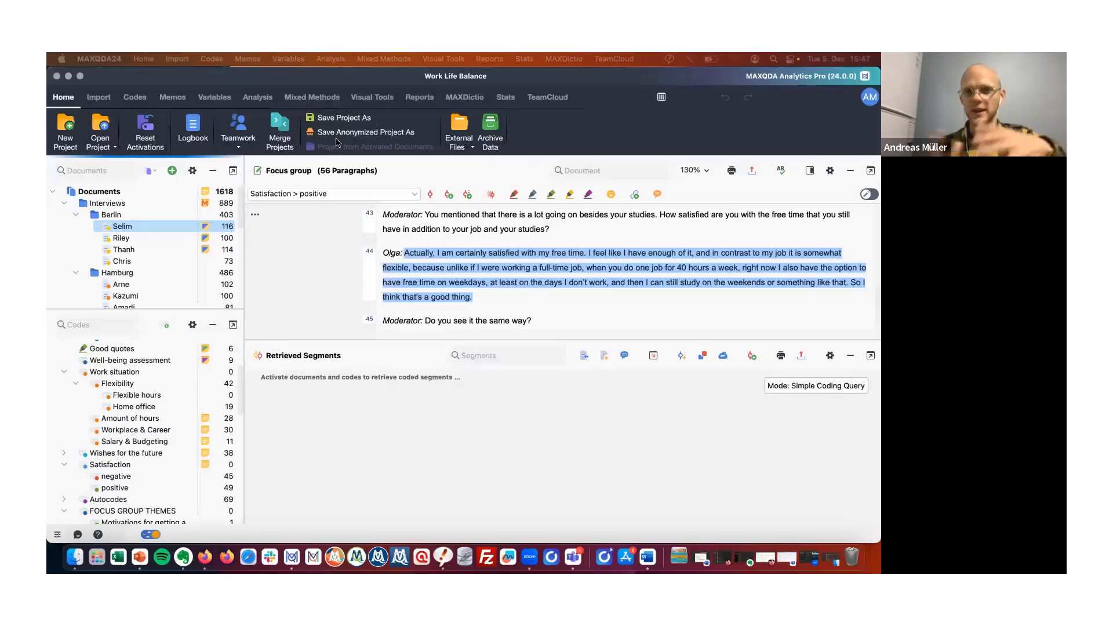
Close the word frequency table.
click(373, 96)
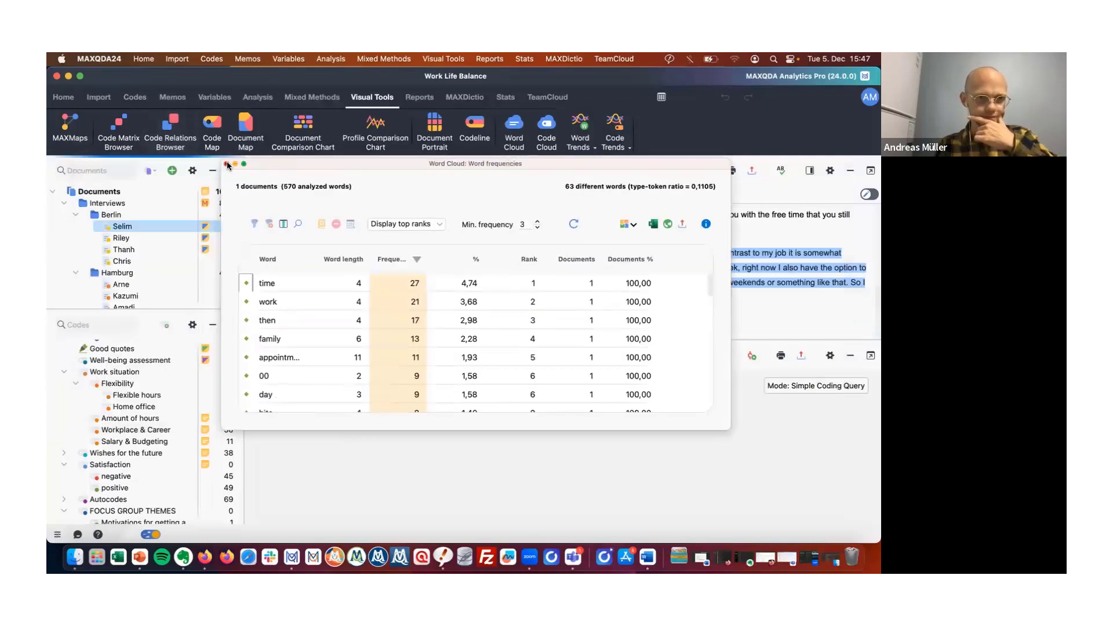
click(227, 164)
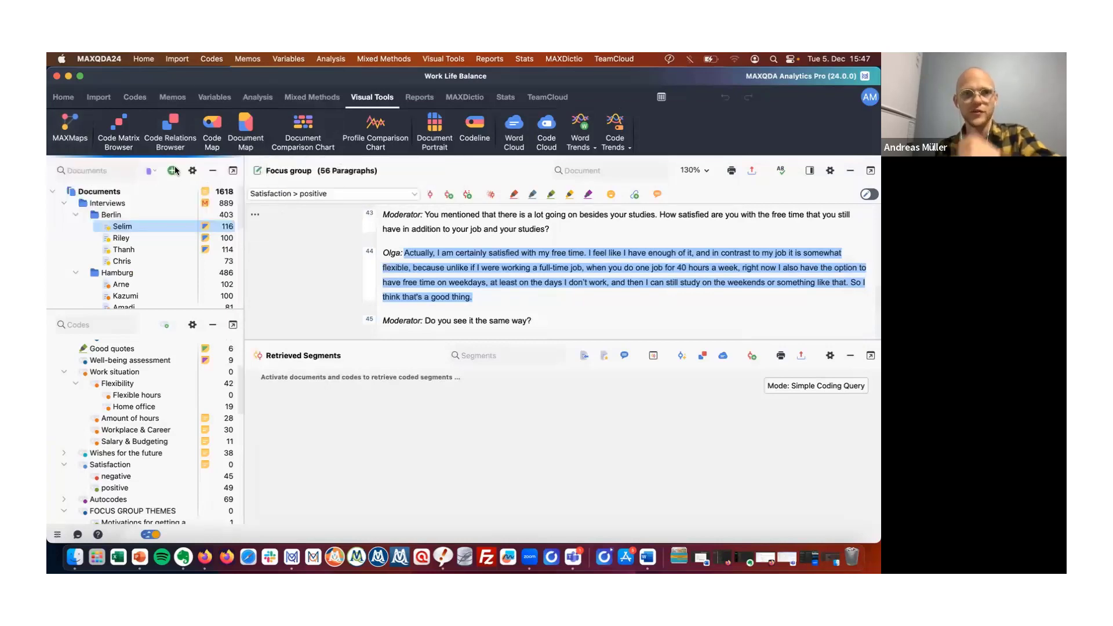
click(174, 170)
key(Escape)
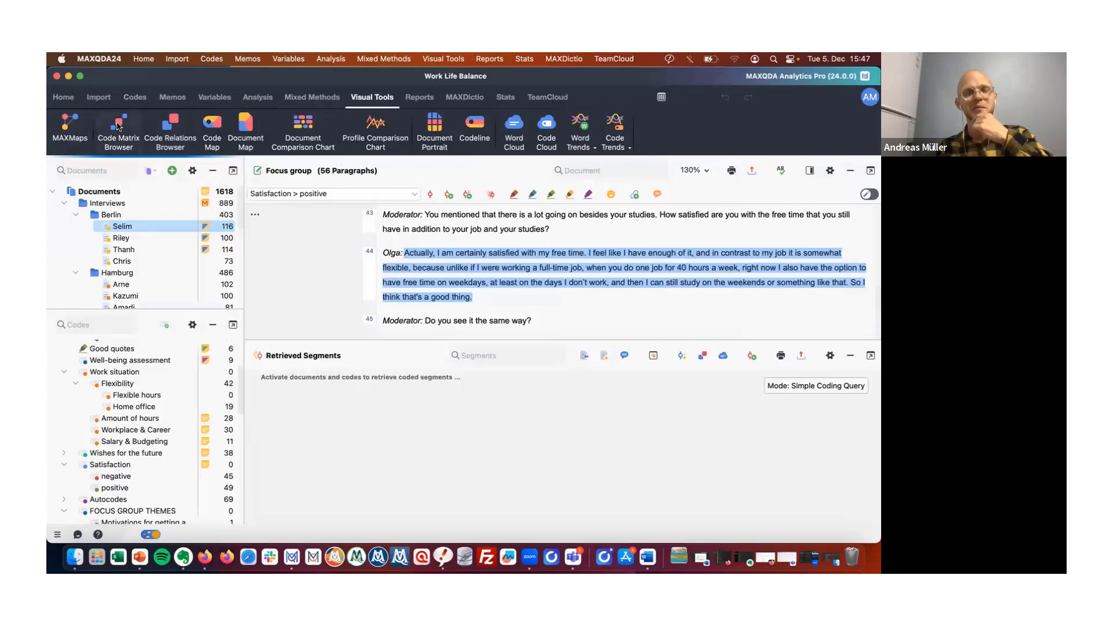
Open MAXMaps and create a new empty map.
click(77, 132)
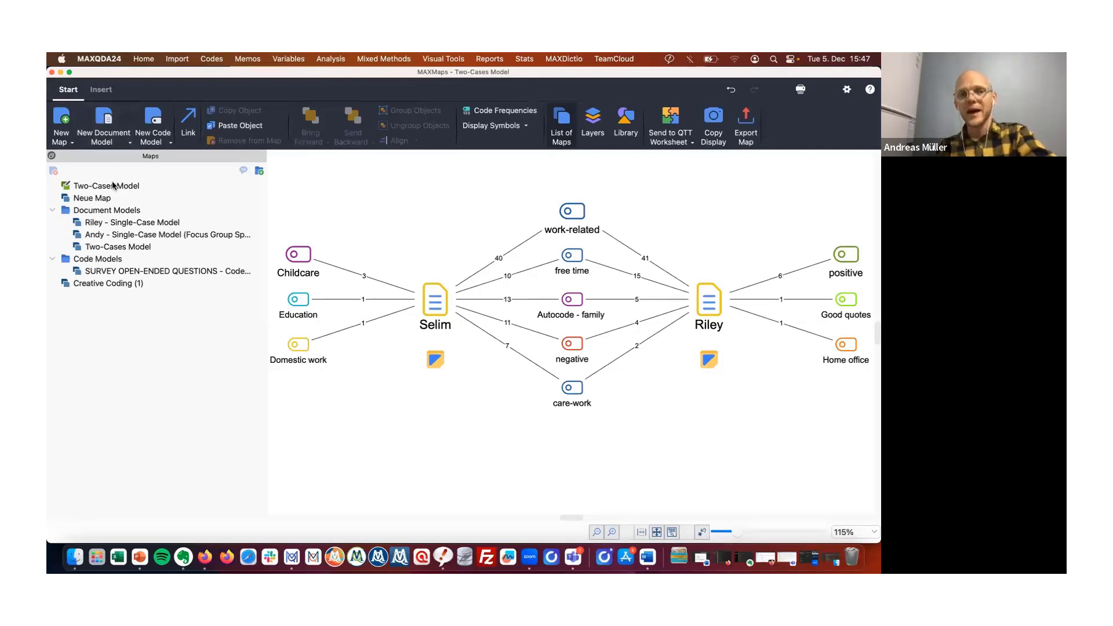
click(104, 200)
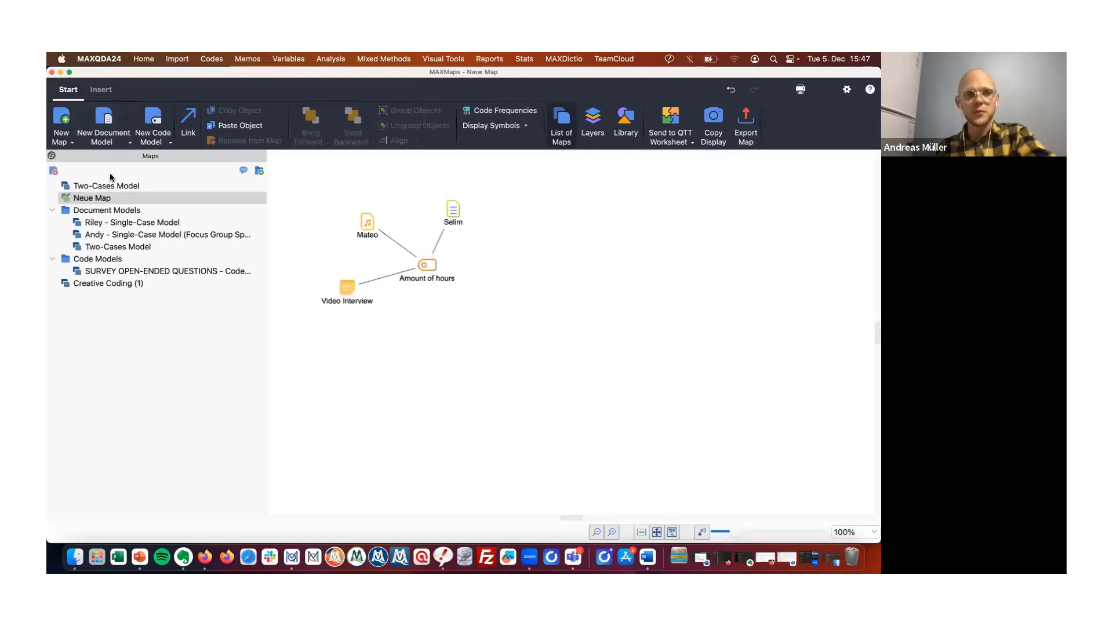
click(65, 121)
drag(265, 74, 516, 136)
click(558, 273)
Add the Selim and Riley documents to the new map.
drag(126, 230, 653, 297)
drag(190, 244, 744, 365)
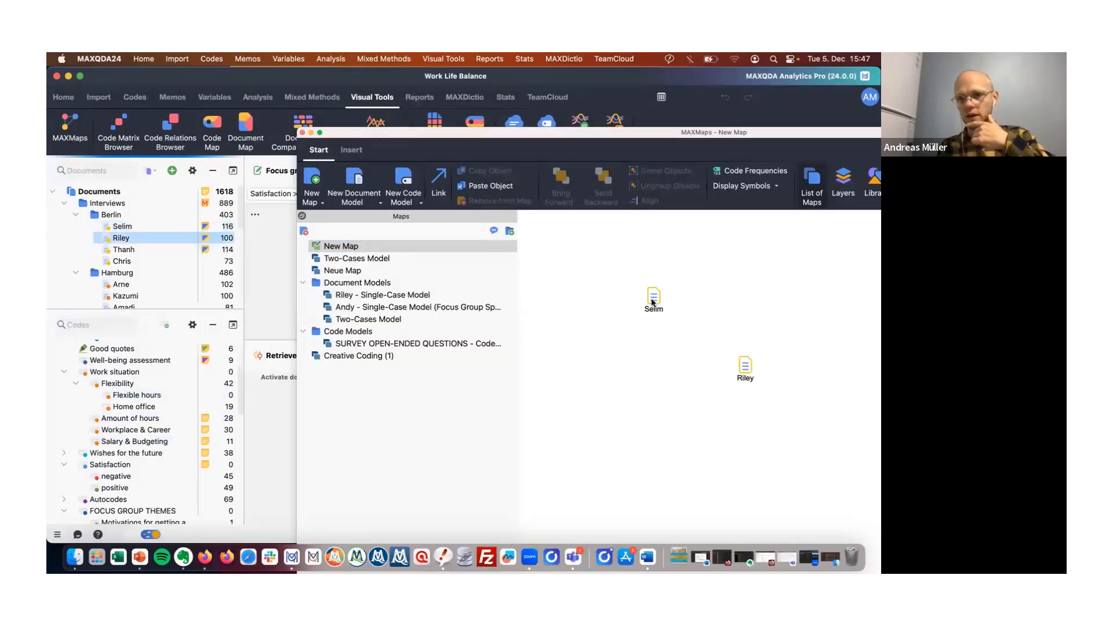
drag(654, 296, 648, 352)
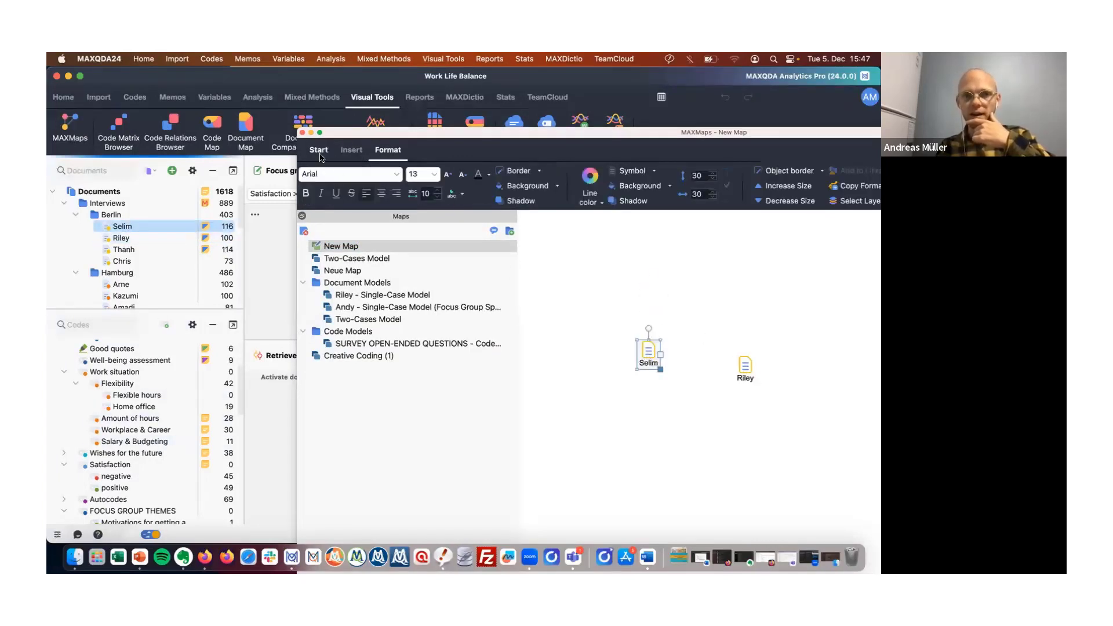
Link the Selim document to Riley with an arrow in the map.
click(320, 154)
click(646, 326)
drag(653, 352, 732, 364)
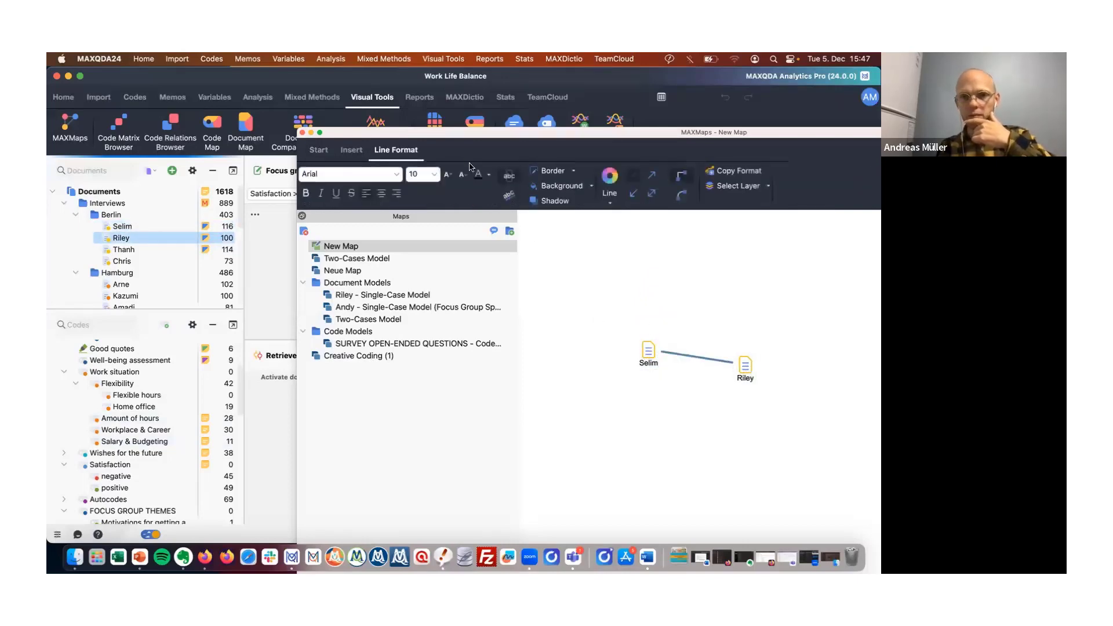
click(669, 268)
Add the Salary & Budgeting and Amount of hours codes to the map.
drag(110, 441, 716, 325)
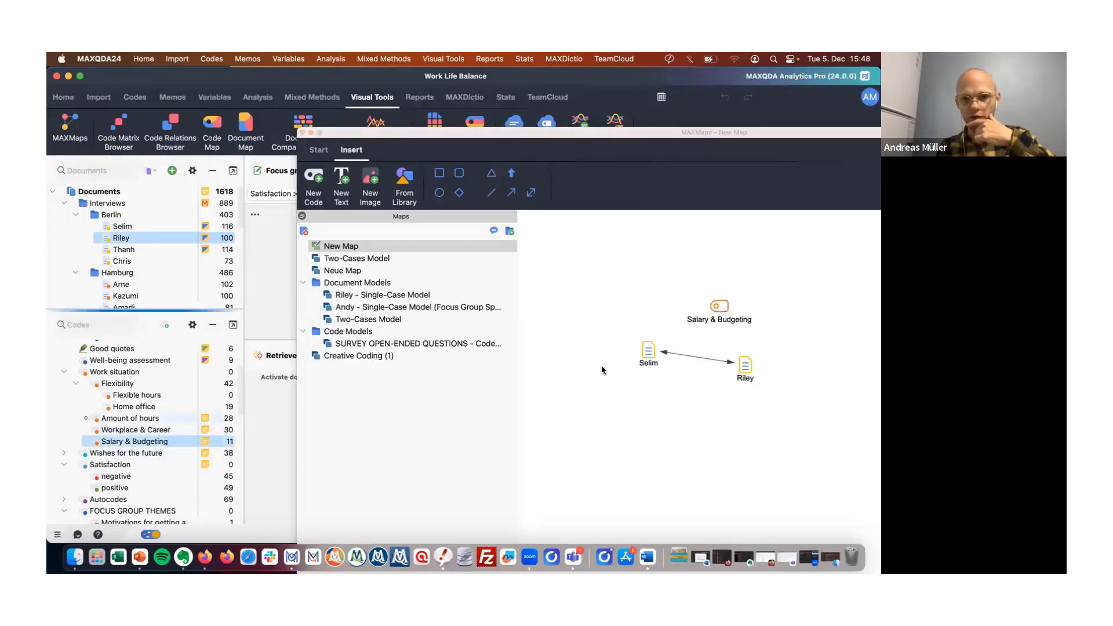
drag(601, 370, 603, 428)
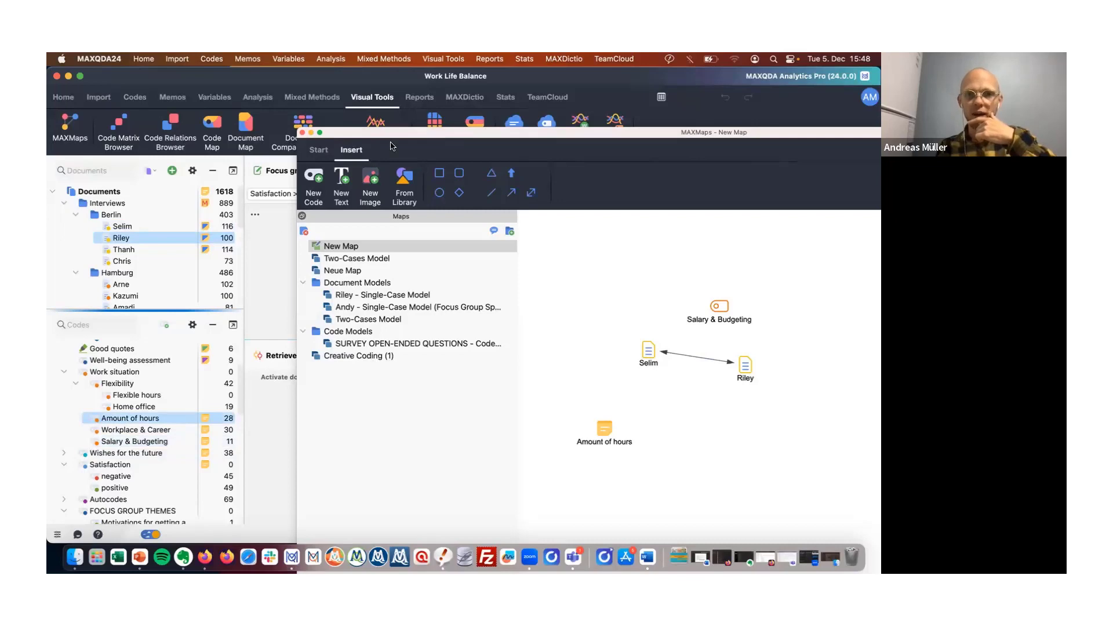
click(476, 124)
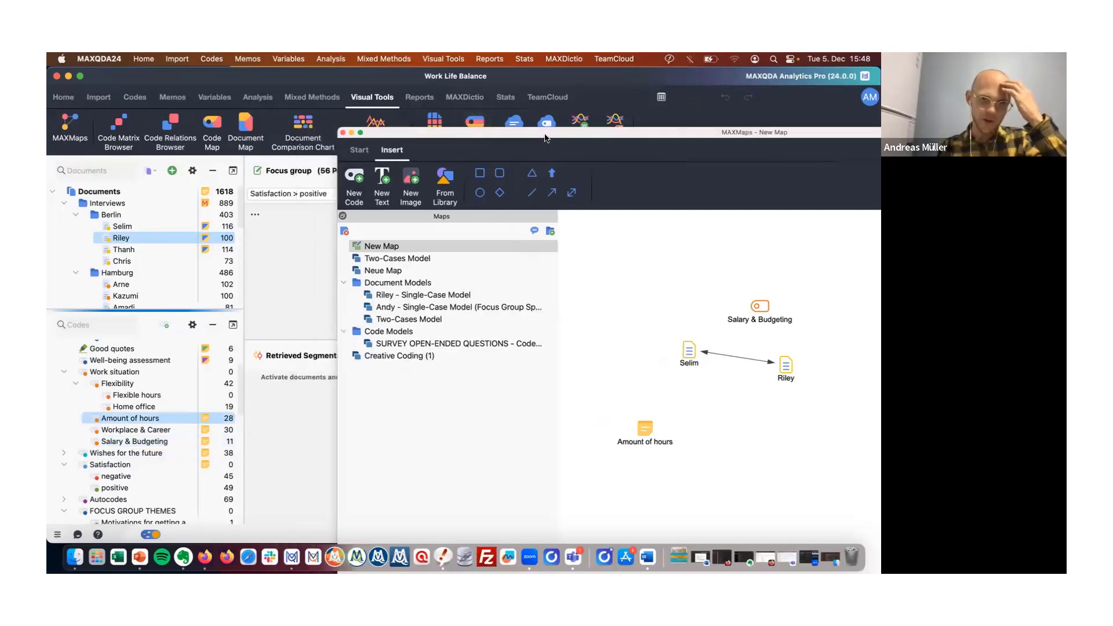
drag(530, 314, 418, 299)
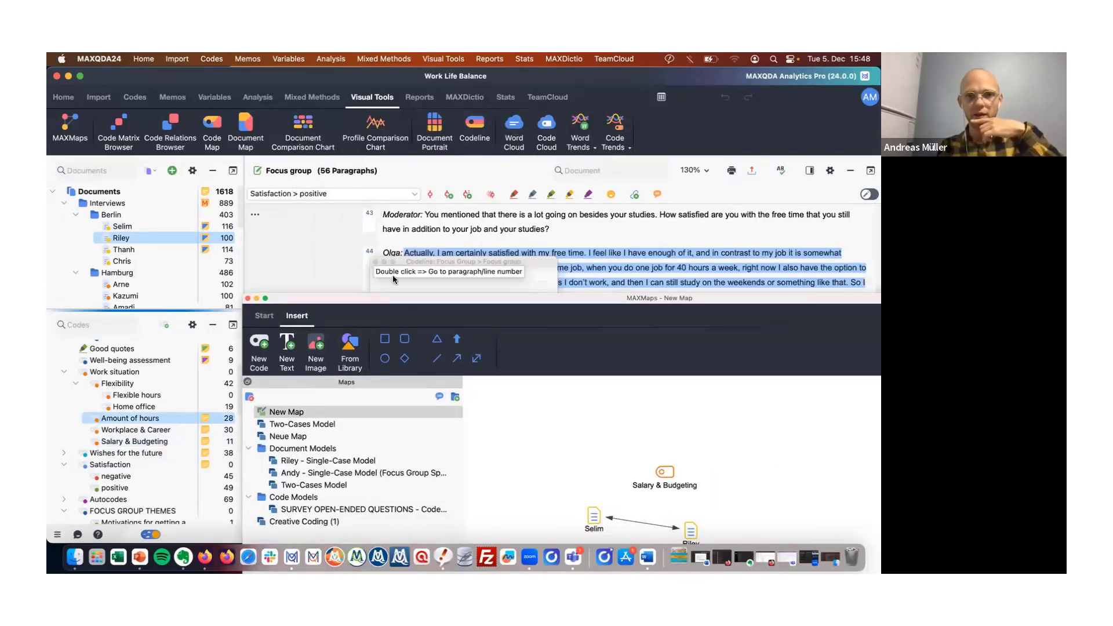
Activate the Riley document and all codes in the code system.
click(376, 262)
scroll(423, 253, up, 10)
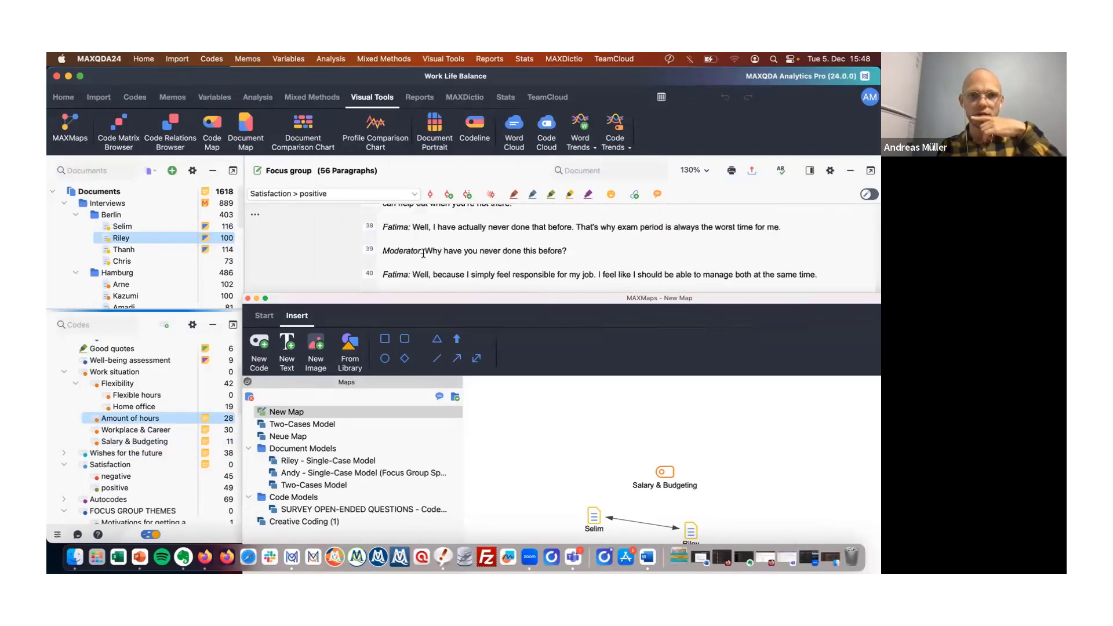
scroll(423, 253, up, 10)
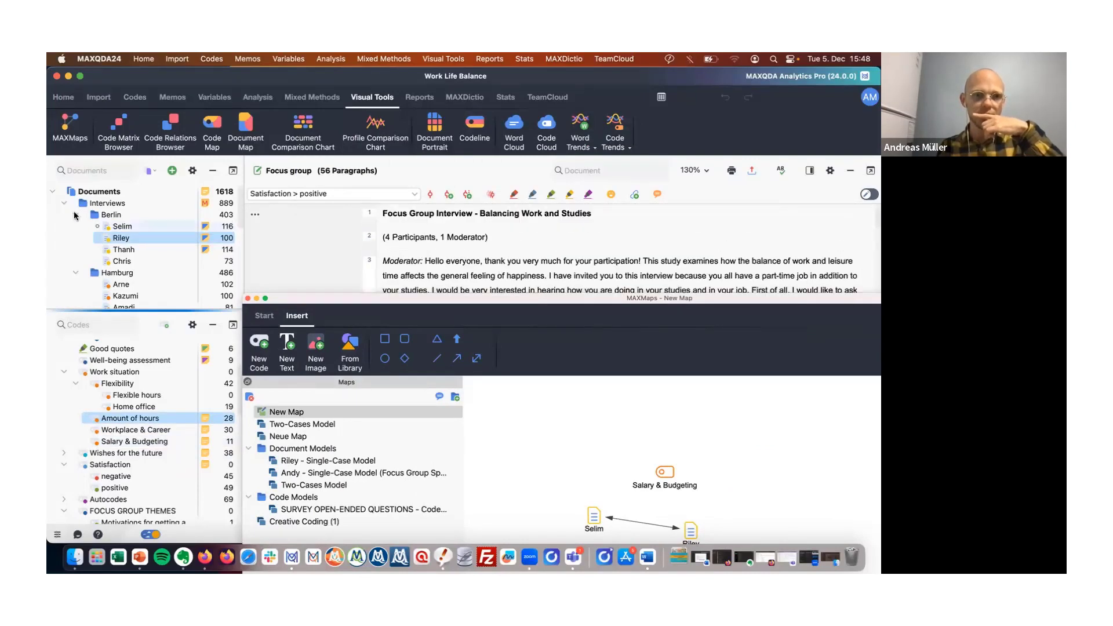
click(97, 238)
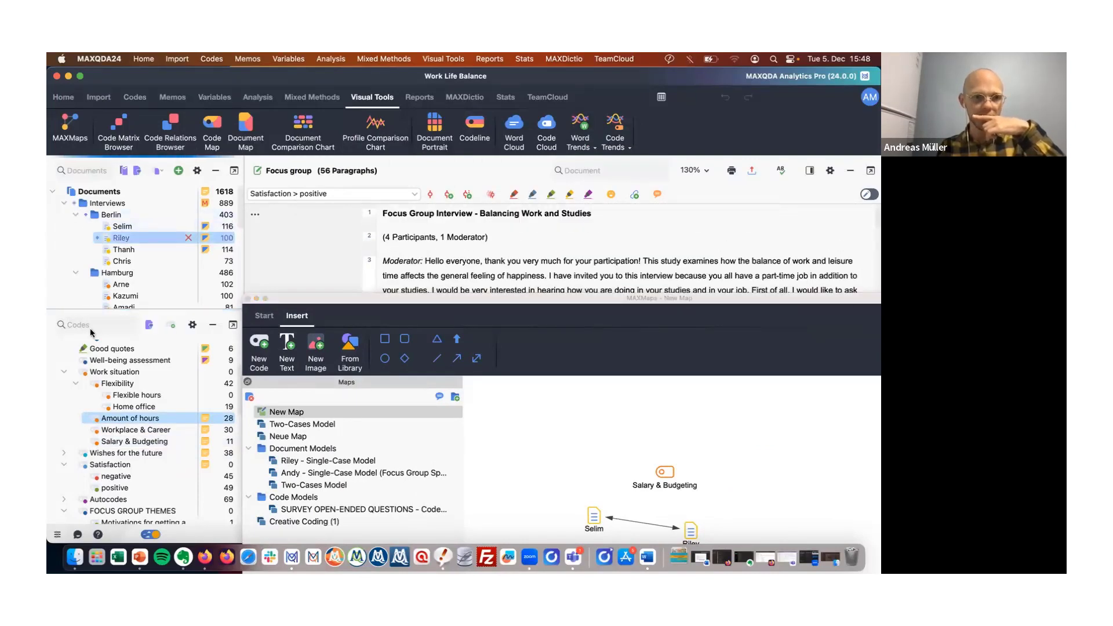
click(74, 372)
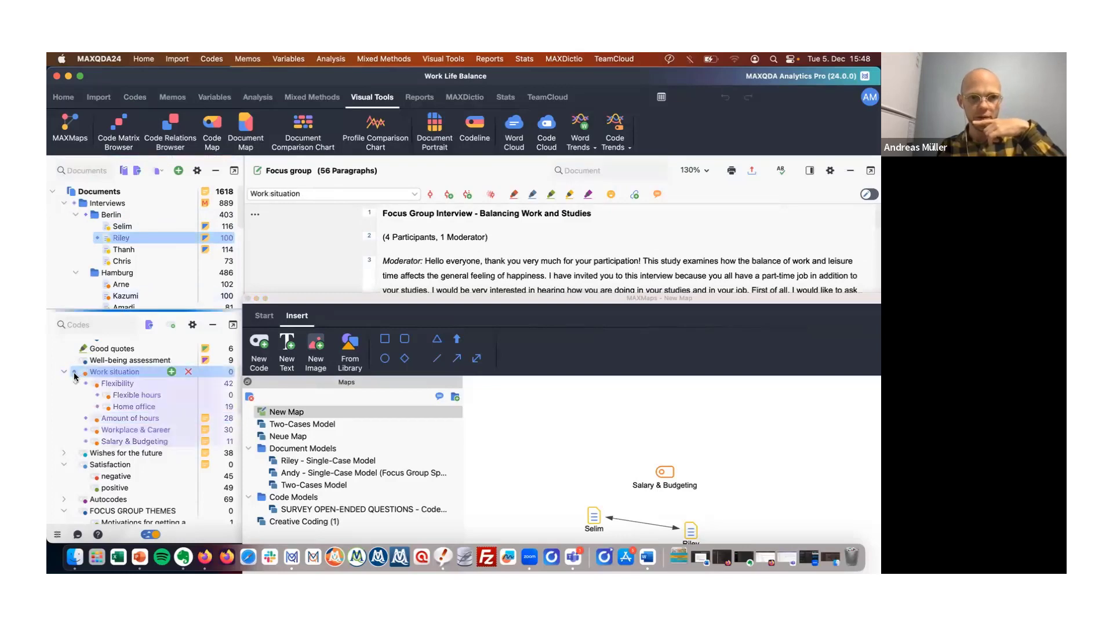
scroll(74, 347, up, 5)
click(62, 346)
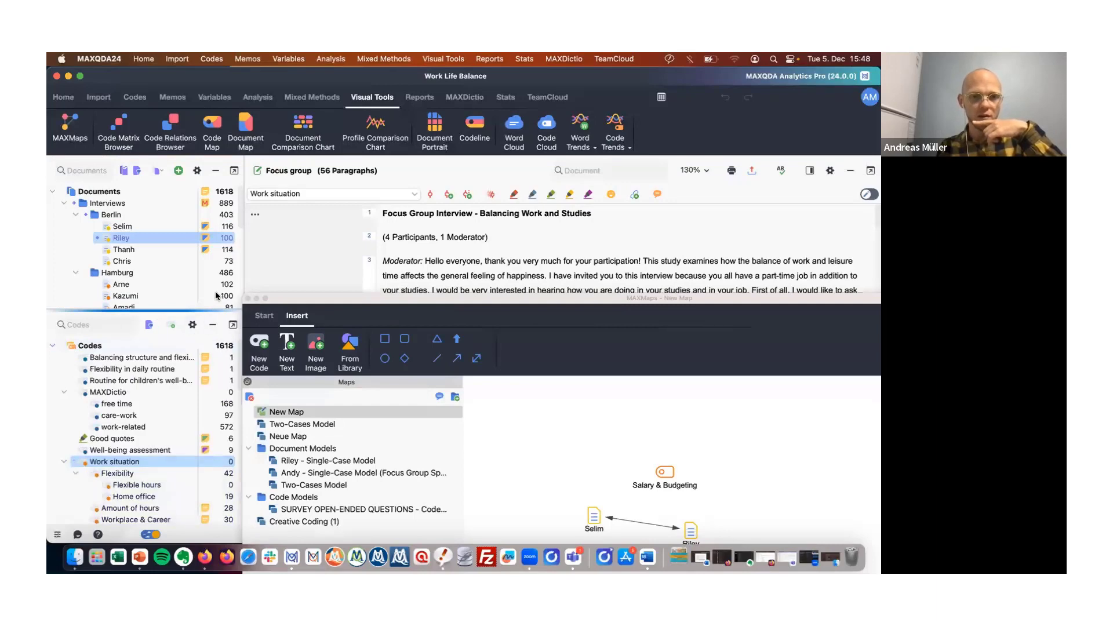
click(63, 345)
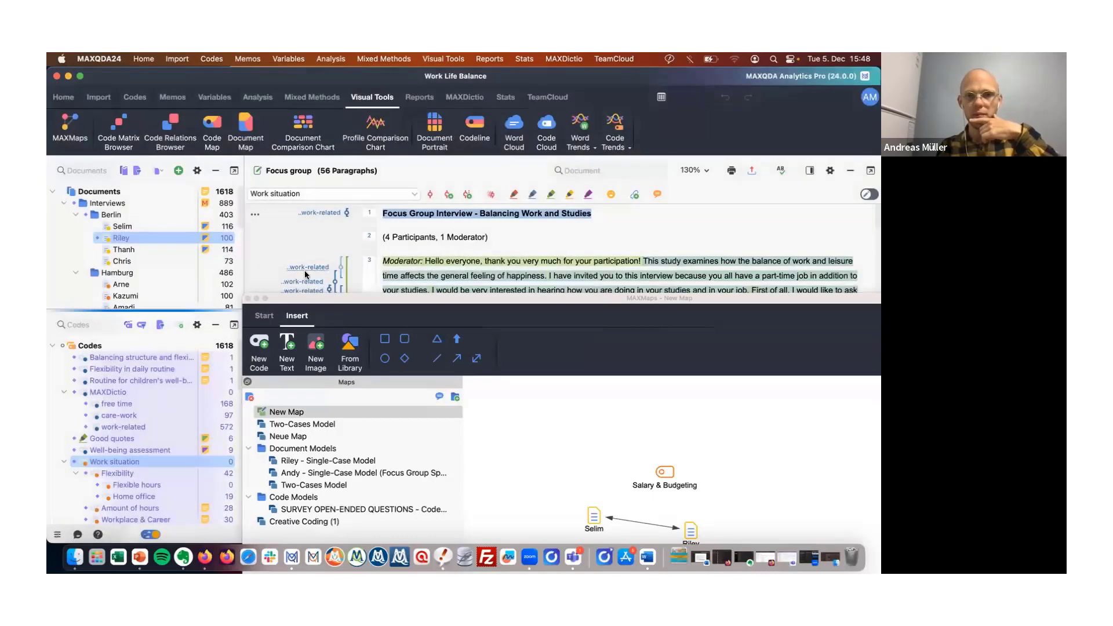
Drag a work-related coded segment from the document into the map.
drag(304, 270, 593, 442)
drag(637, 298, 573, 162)
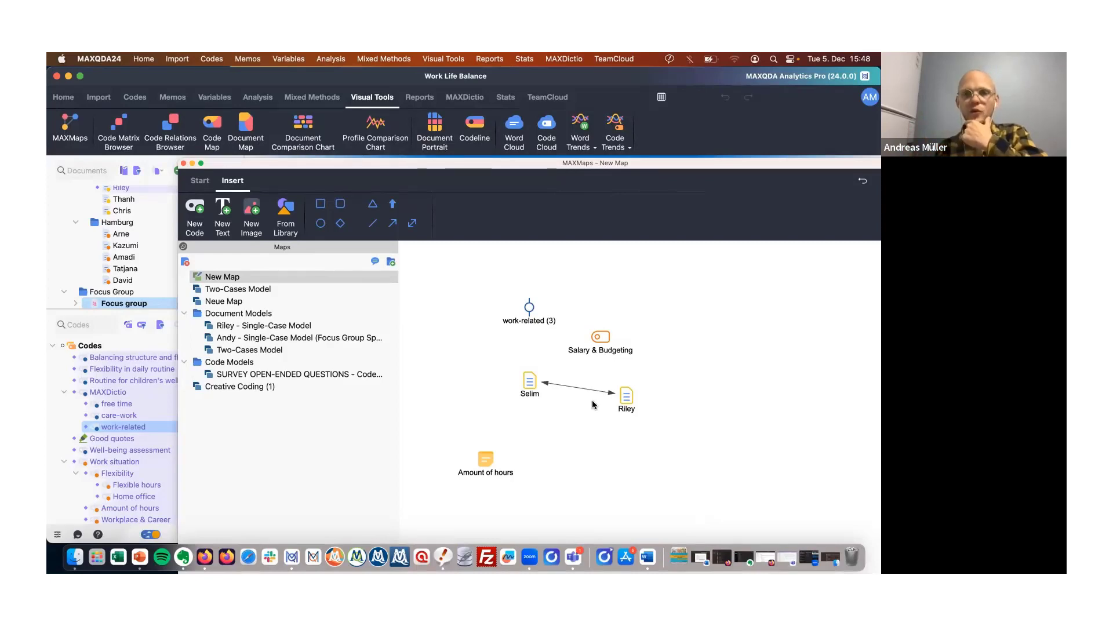
Open and review the coded segments behind the Salary & Budgeting code on the map.
click(600, 337)
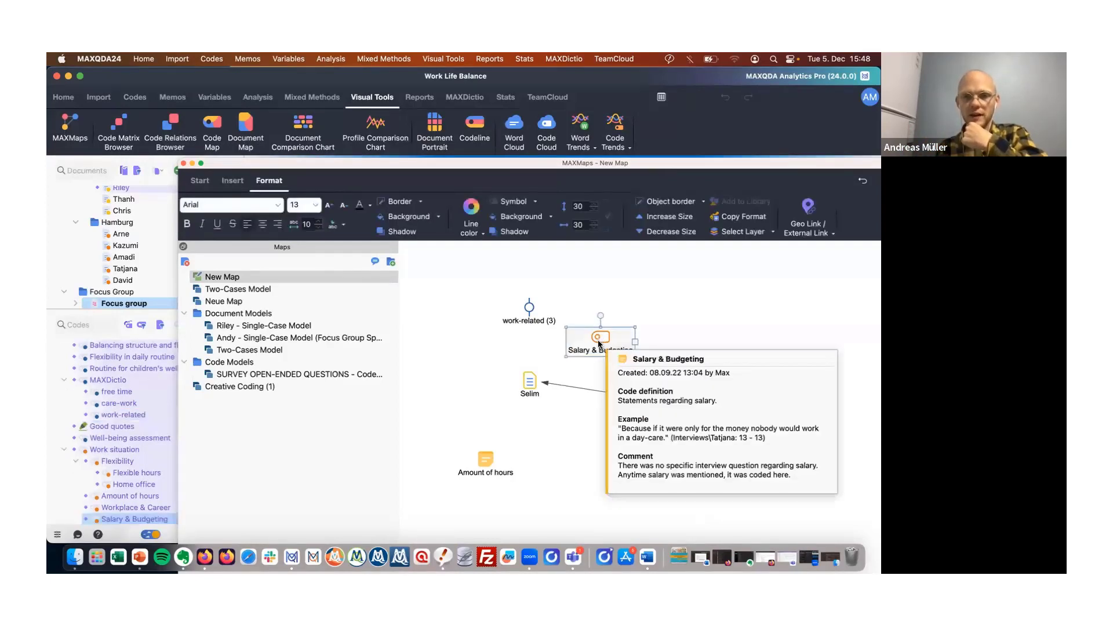
double_click(600, 337)
scroll(333, 347, down, 5)
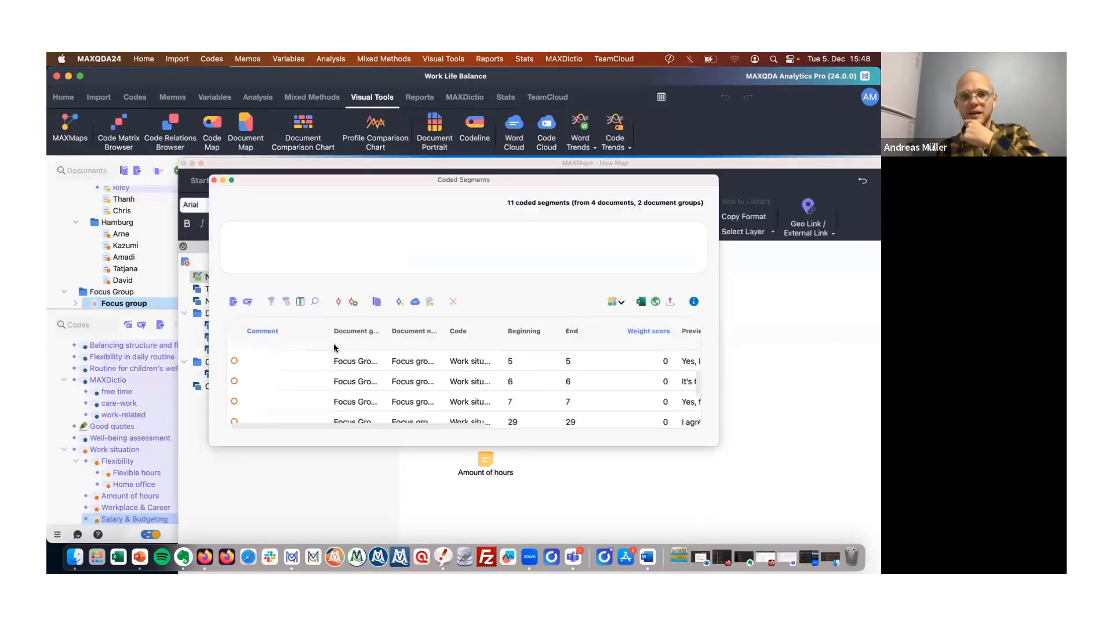
scroll(334, 348, up, 5)
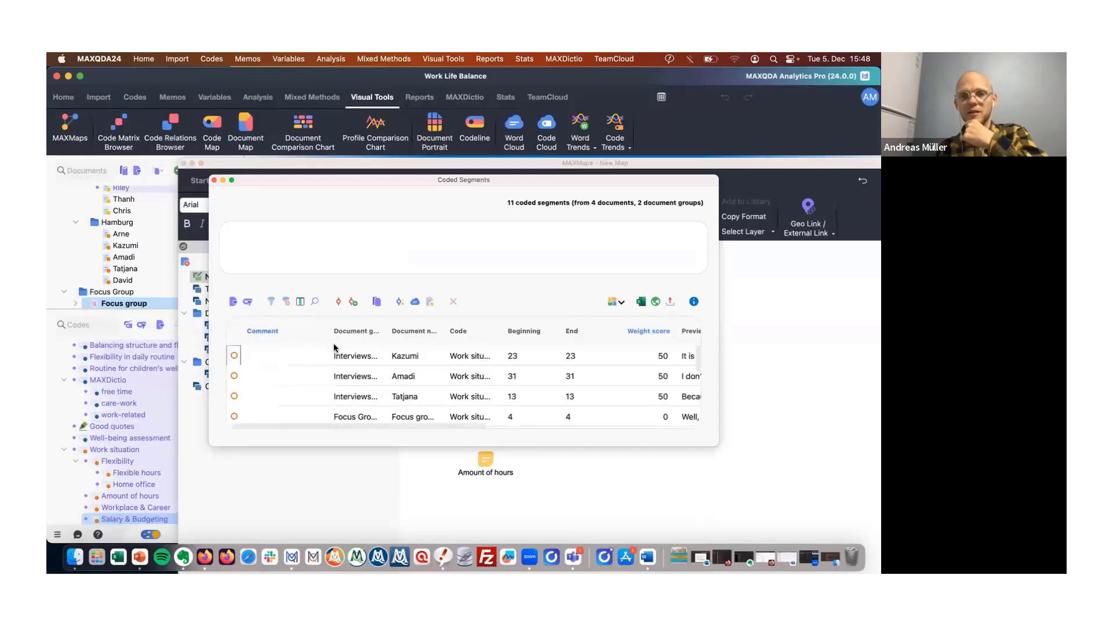
click(215, 180)
click(627, 399)
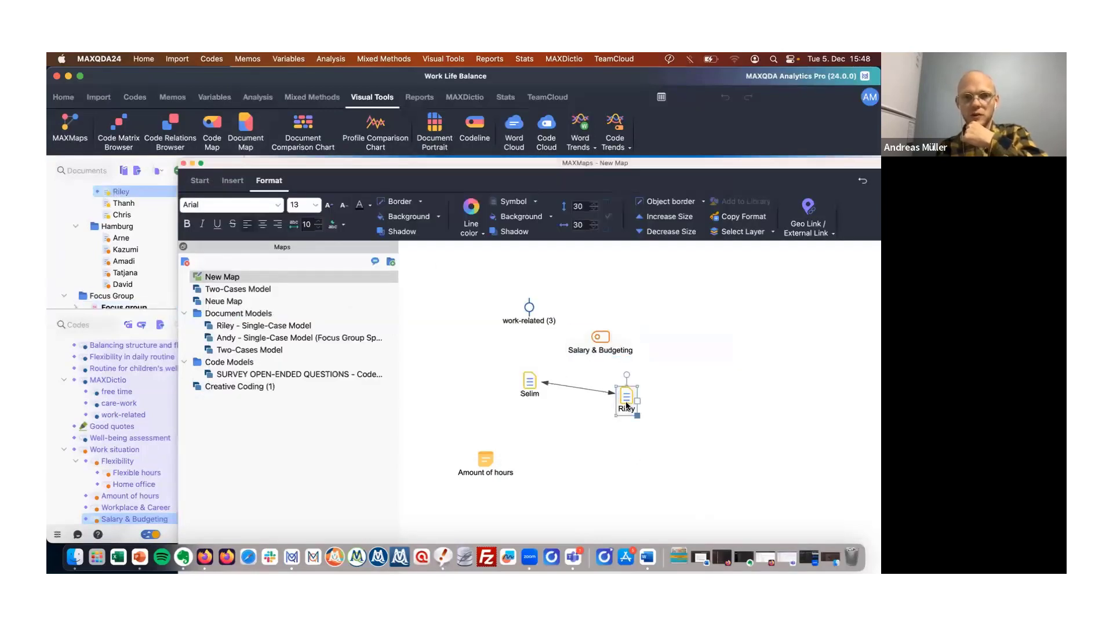
drag(641, 166, 622, 152)
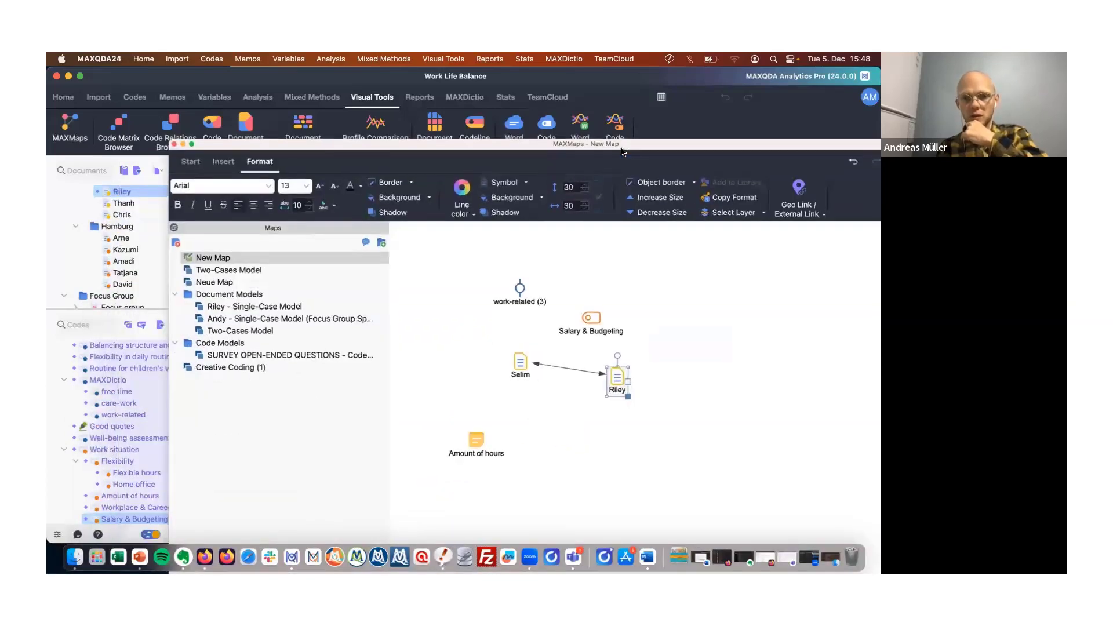
click(520, 294)
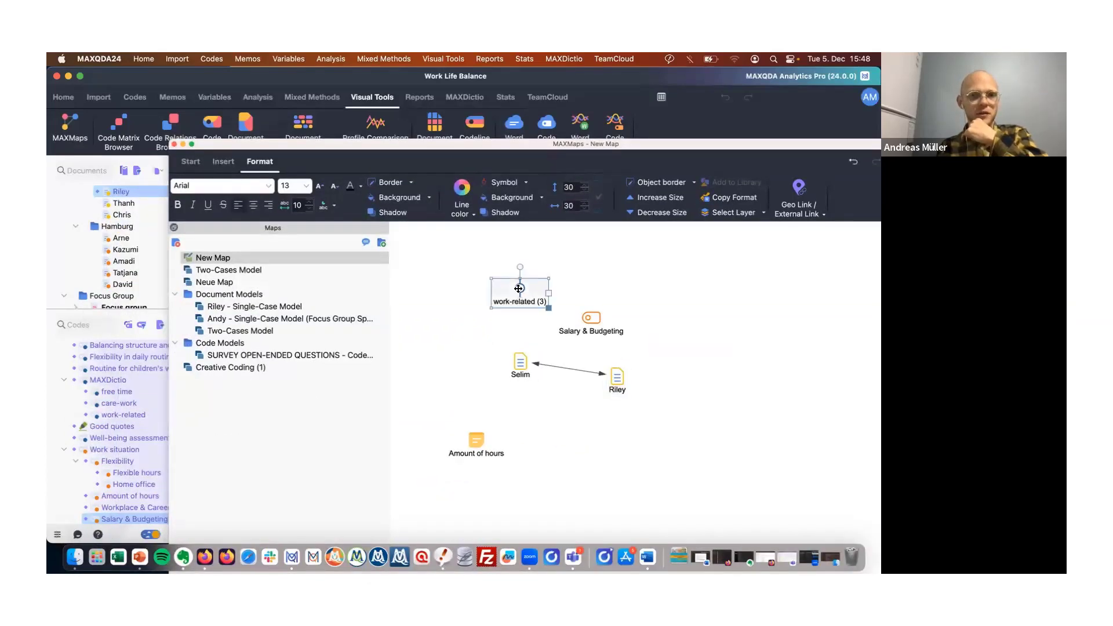
drag(573, 149, 527, 146)
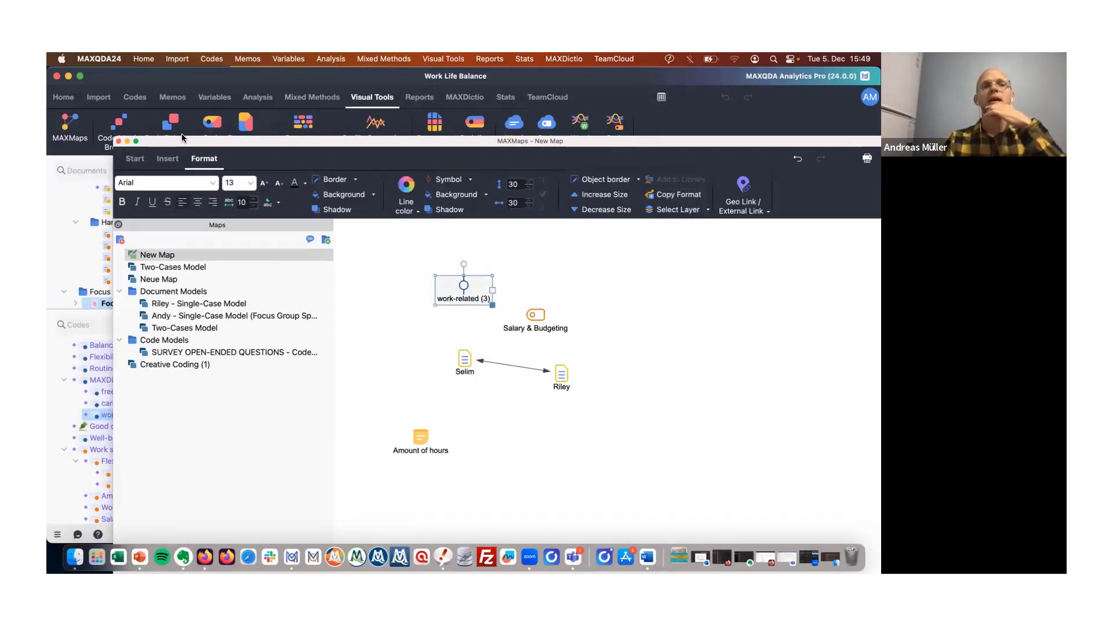
Create a new Two-Cases Model comparing the Riley and Kazumi documents and apply it.
click(148, 160)
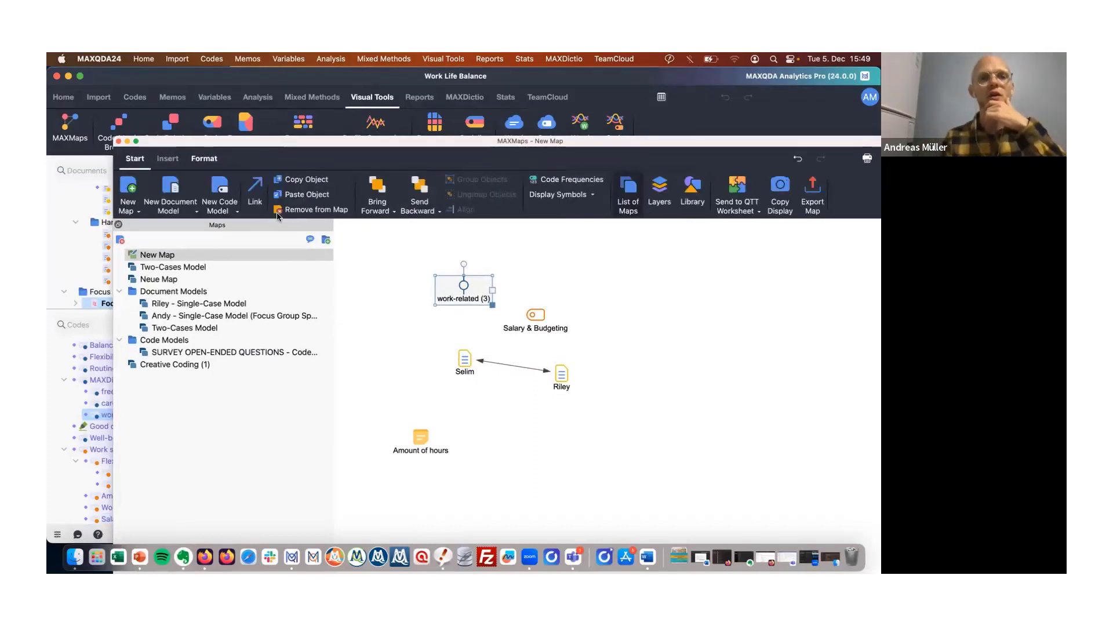
click(176, 211)
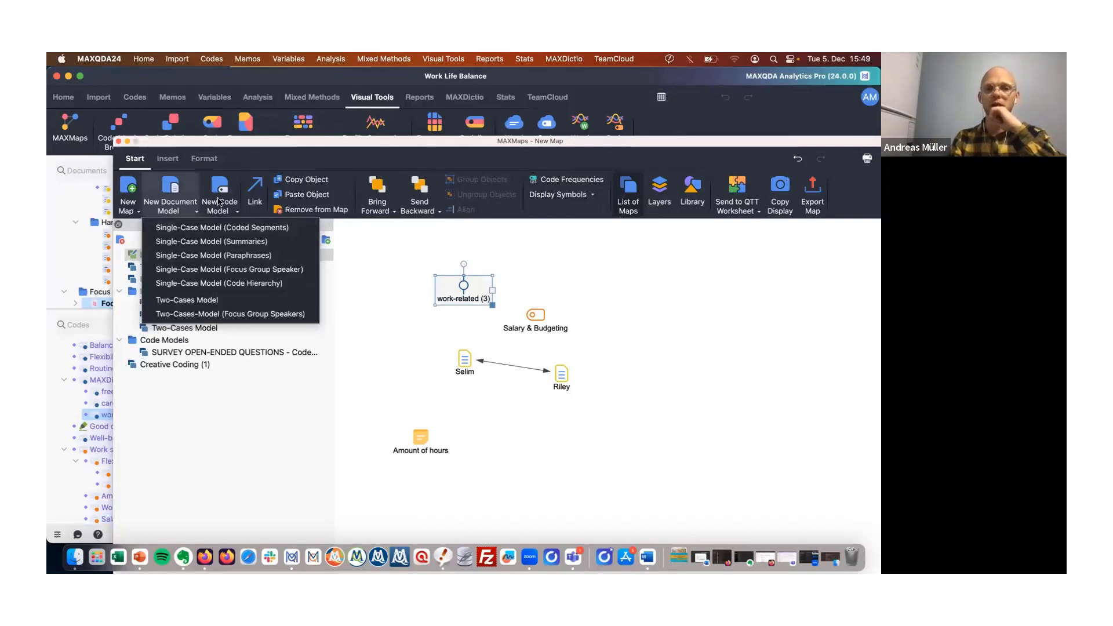
click(228, 300)
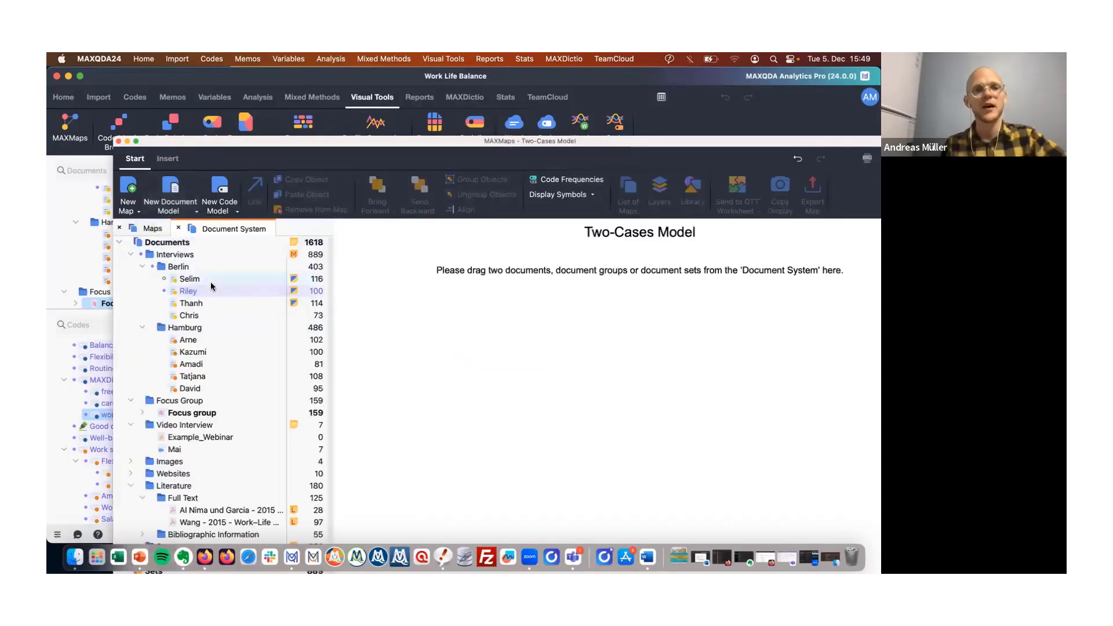
drag(274, 297, 537, 361)
drag(192, 356, 666, 372)
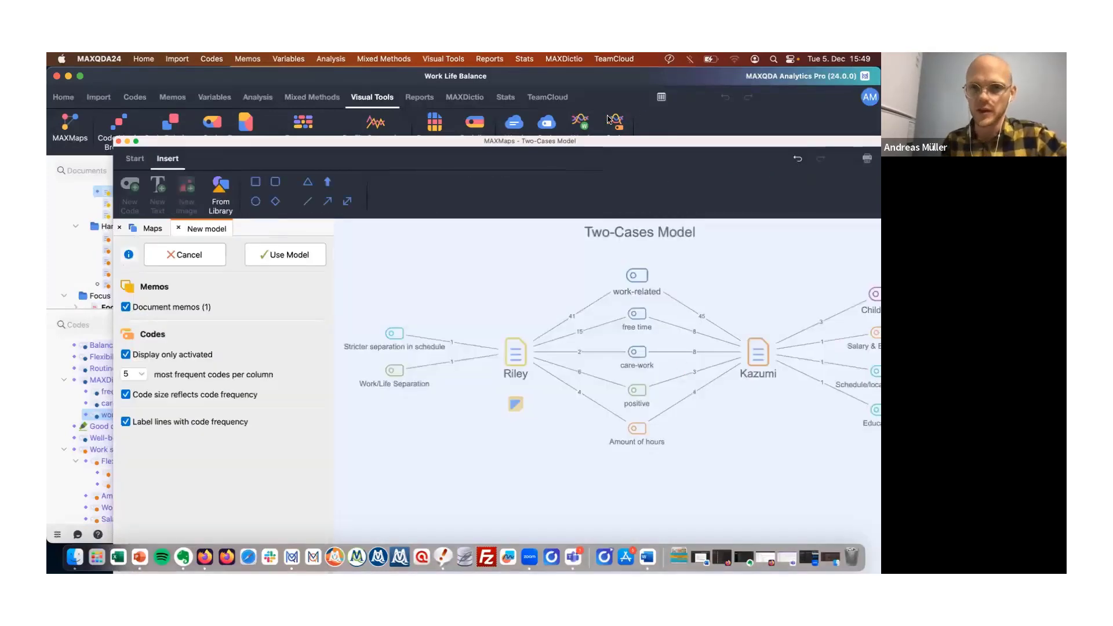
drag(599, 140, 558, 98)
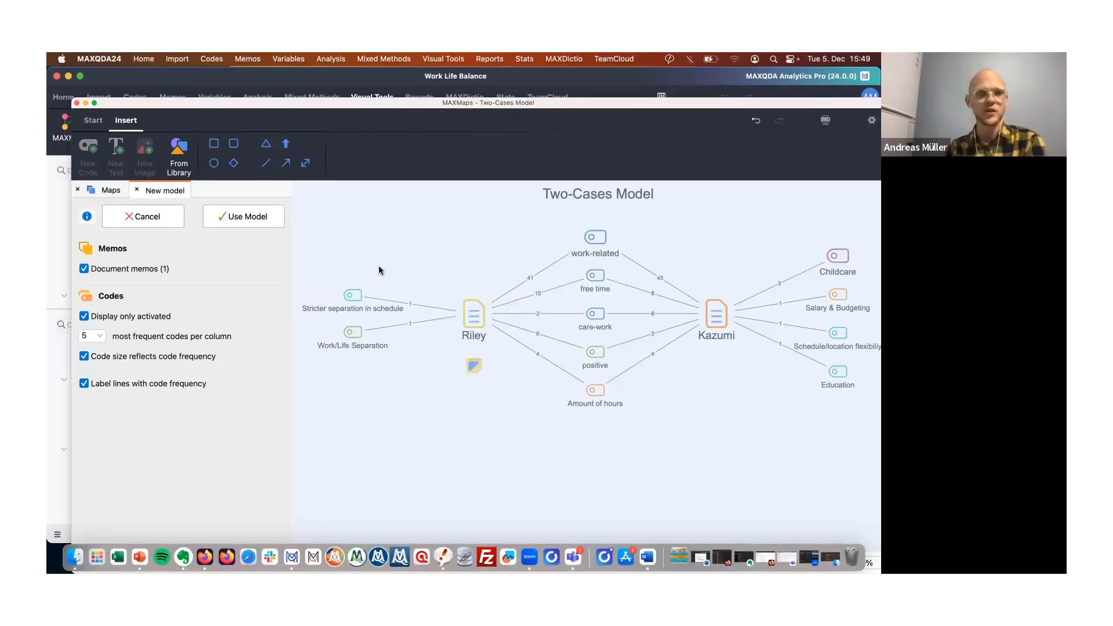
click(252, 215)
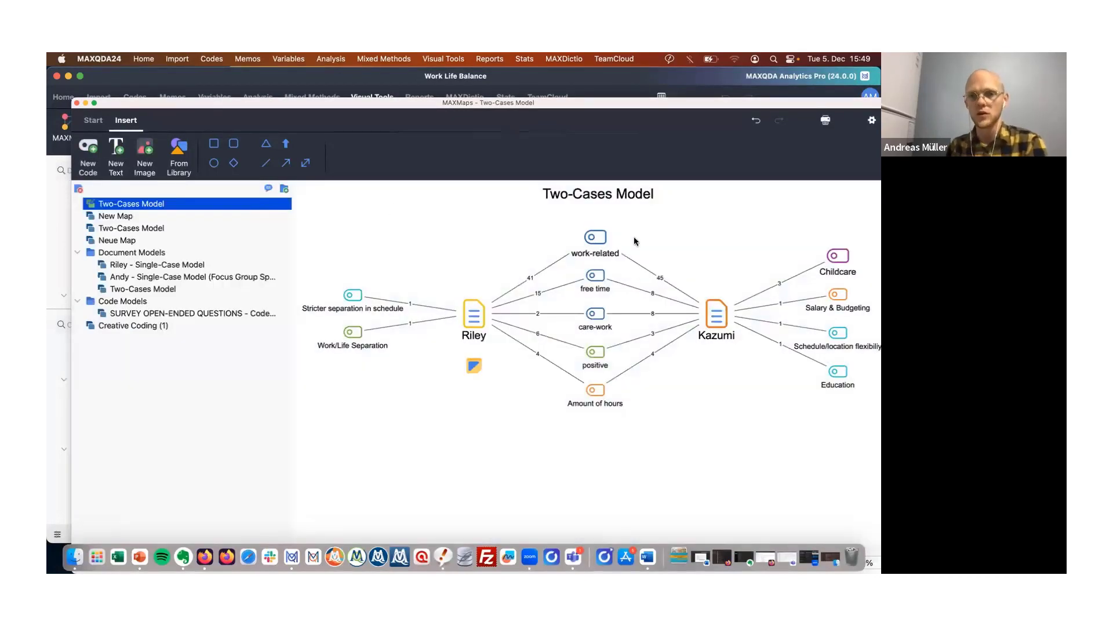
Delete the positive code from the model and move care-work down into its place.
drag(599, 248, 601, 237)
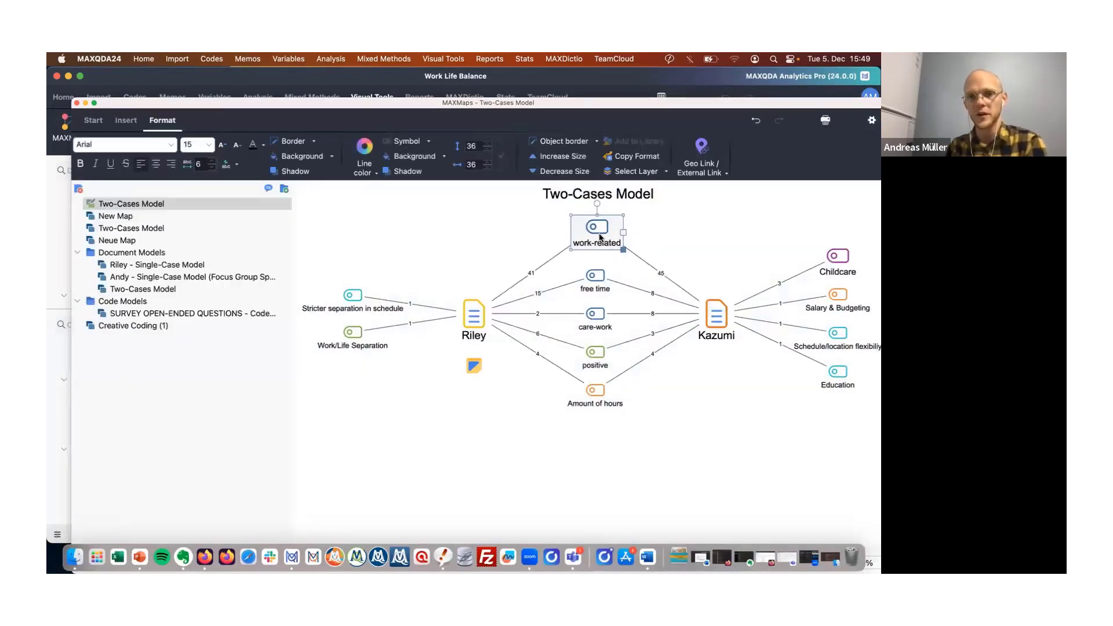
click(594, 288)
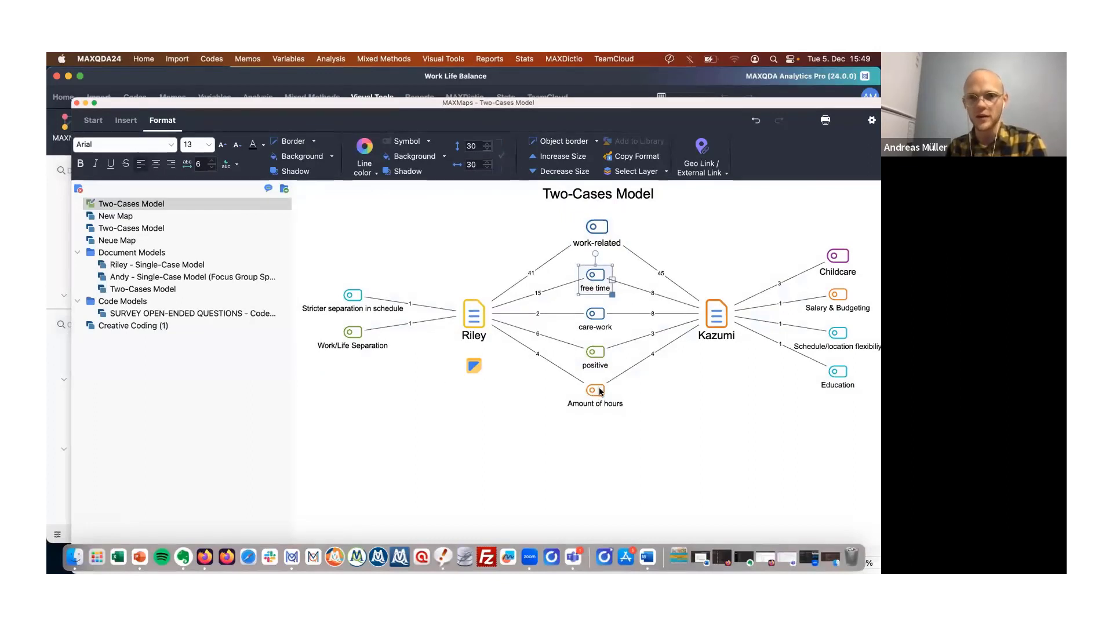
click(592, 357)
key(Delete)
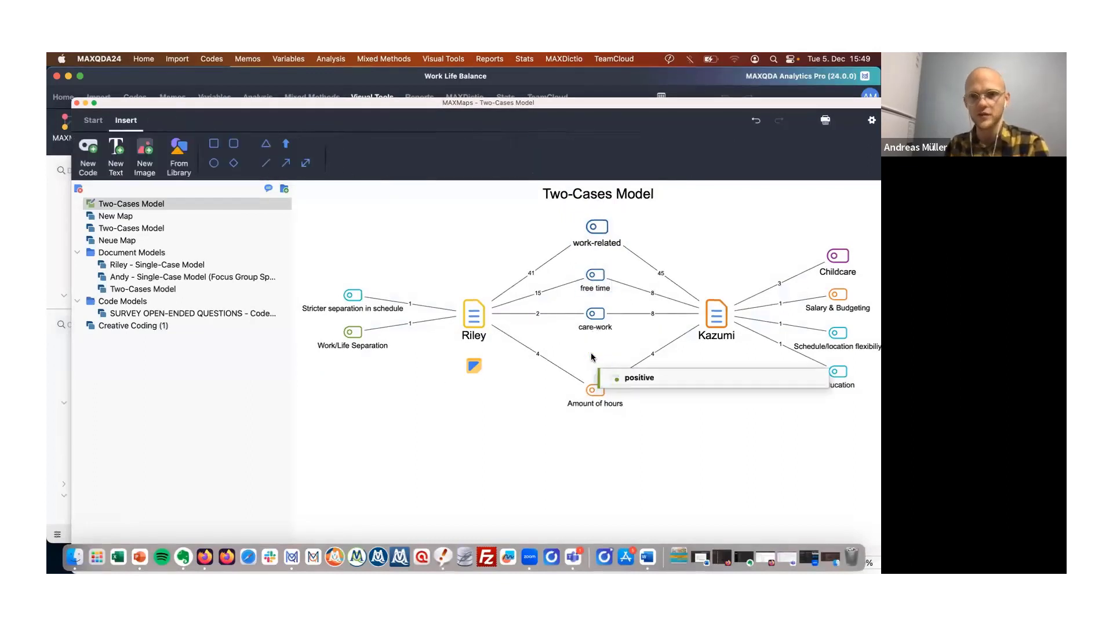
drag(597, 319, 597, 351)
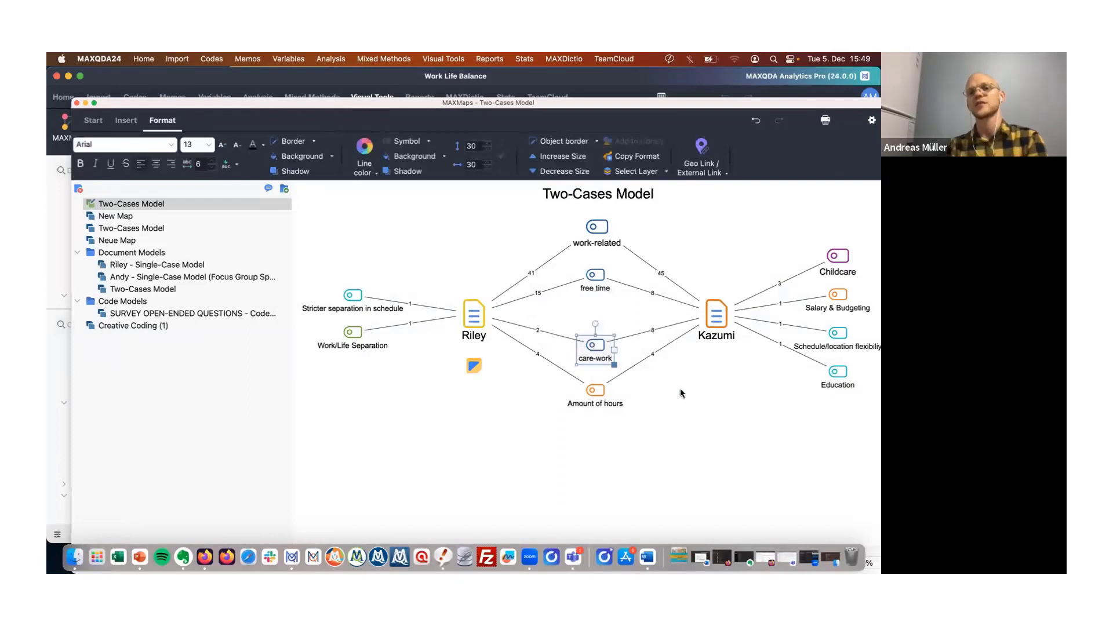
click(681, 393)
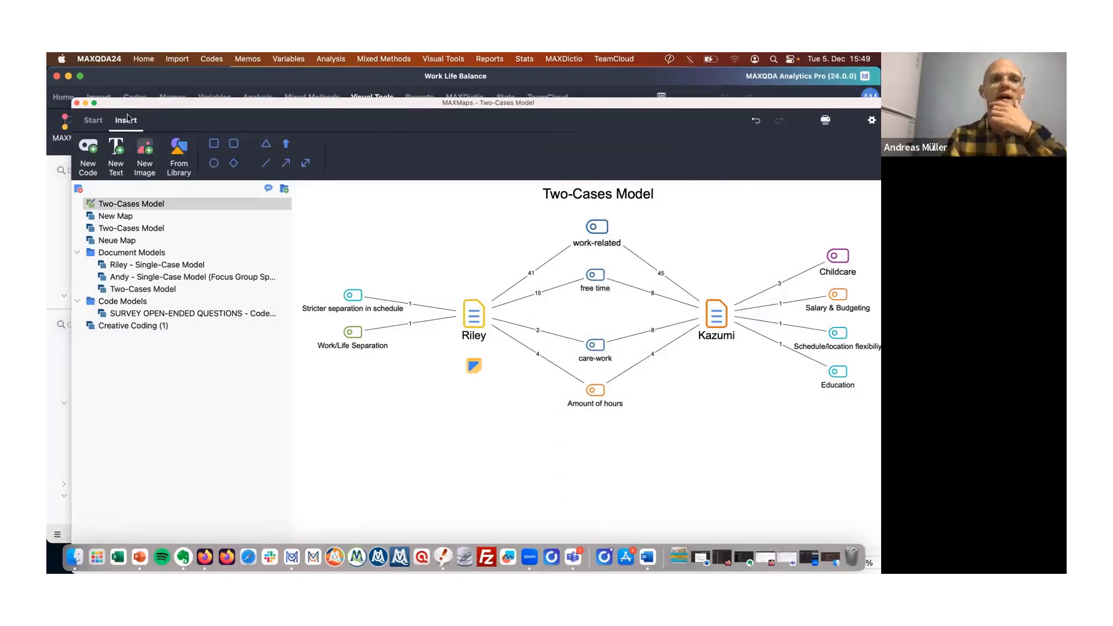
Close the map and open the Schreibmentoring Forschung project.
click(78, 103)
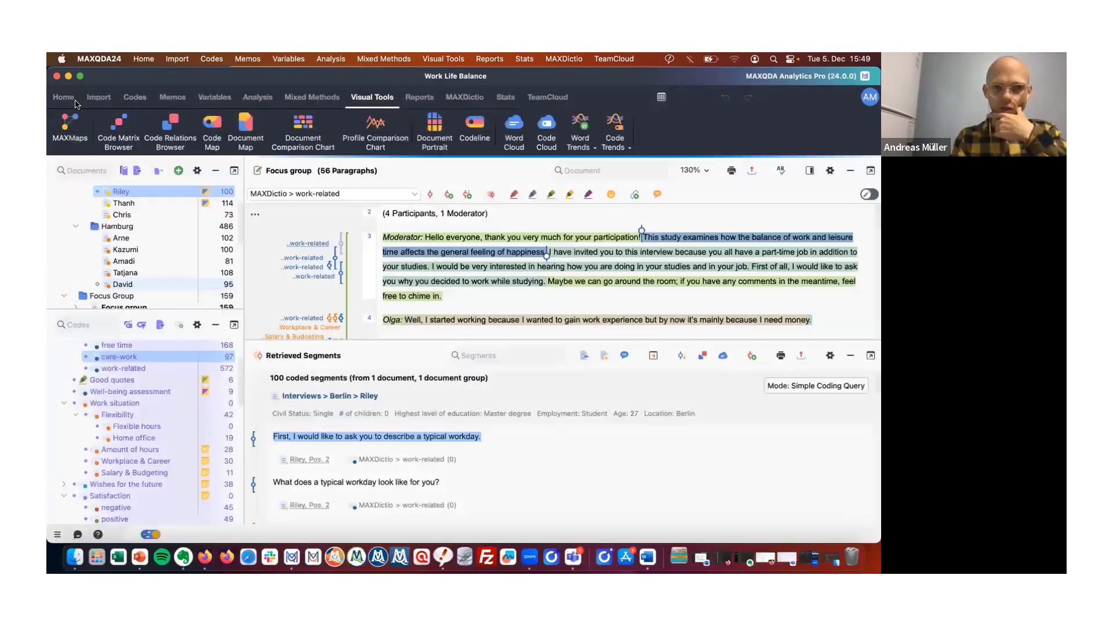
click(63, 97)
click(102, 147)
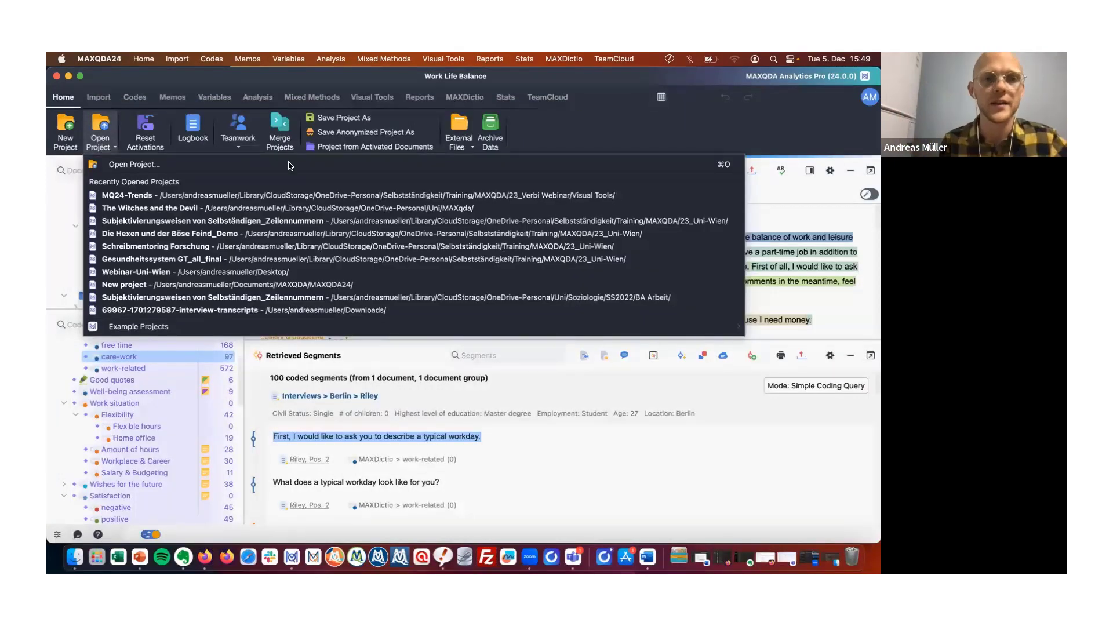
click(270, 248)
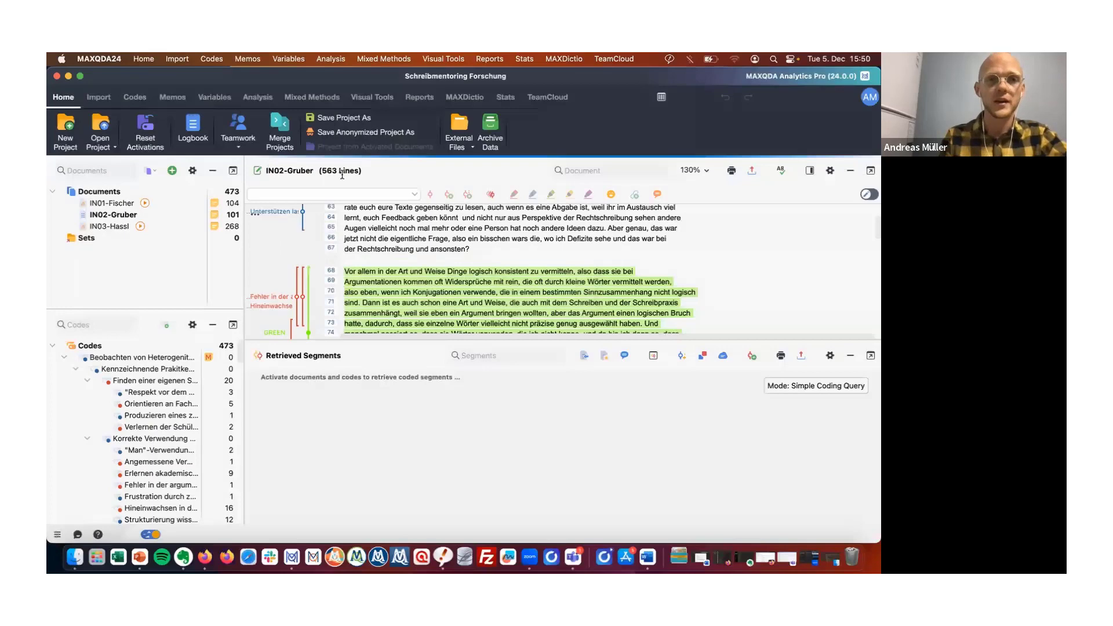
Open MAXMaps and examine the Code System Vollständig map.
click(371, 97)
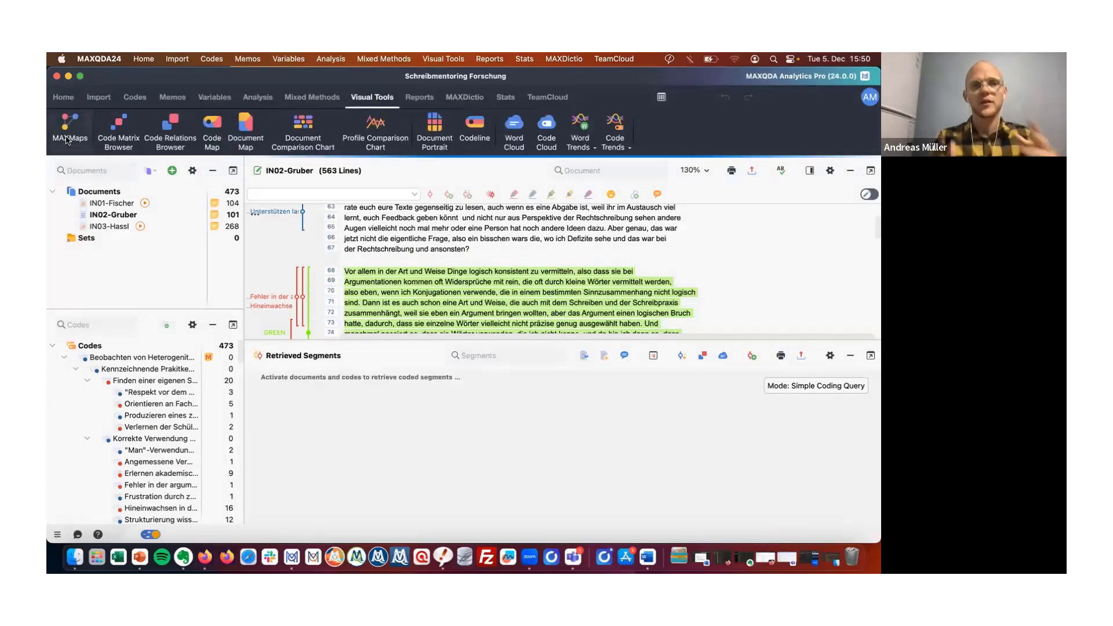
click(67, 138)
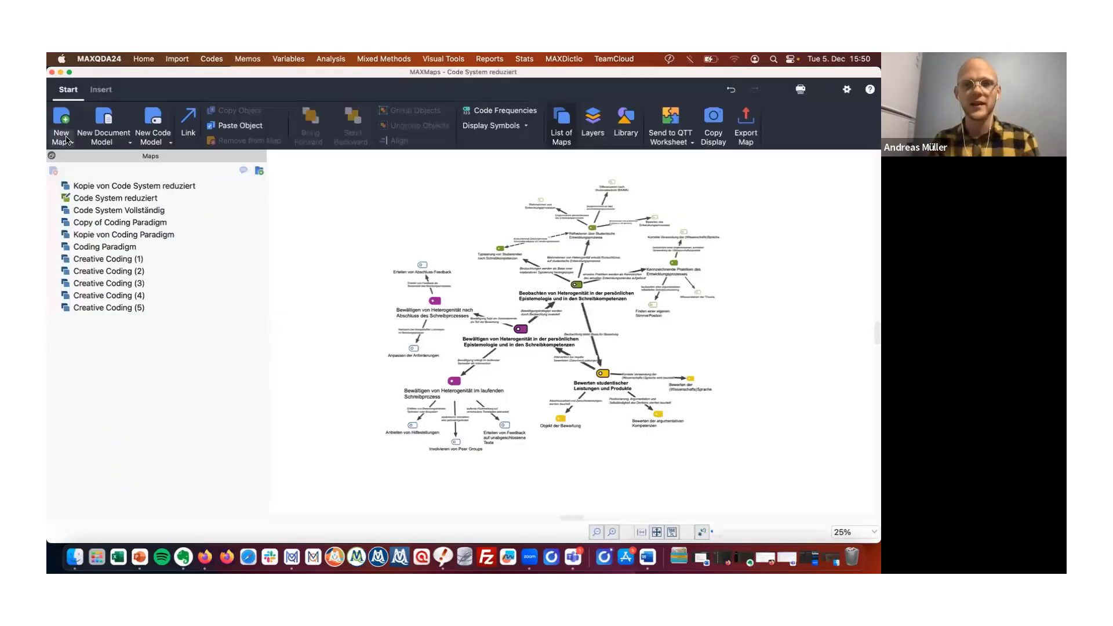
click(130, 209)
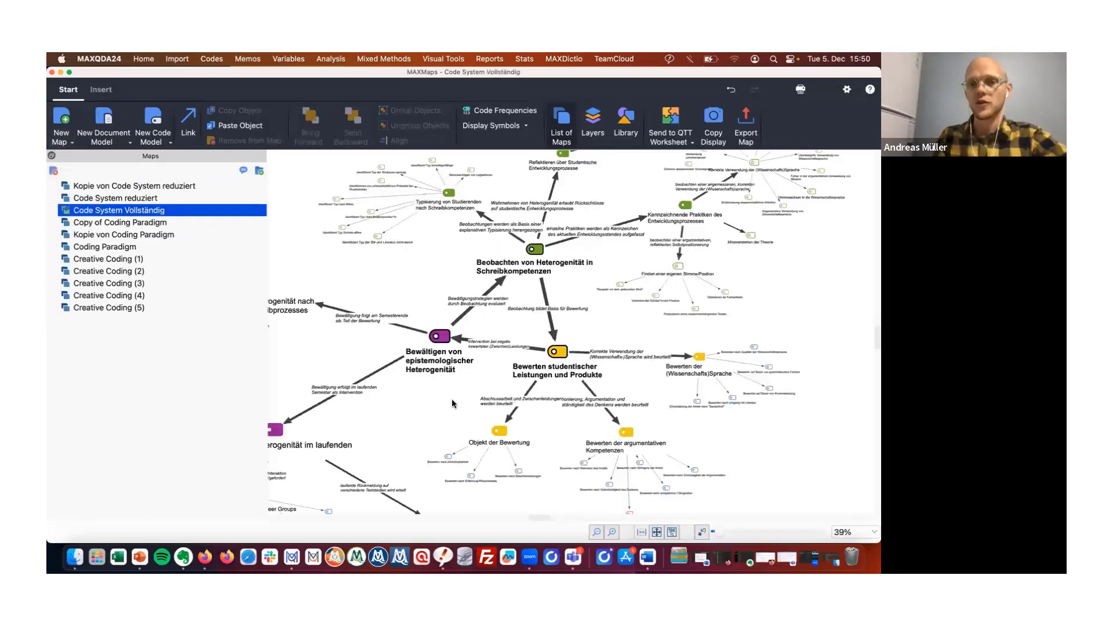
scroll(451, 398, up, 3)
scroll(452, 403, up, 3)
scroll(452, 403, right, 2)
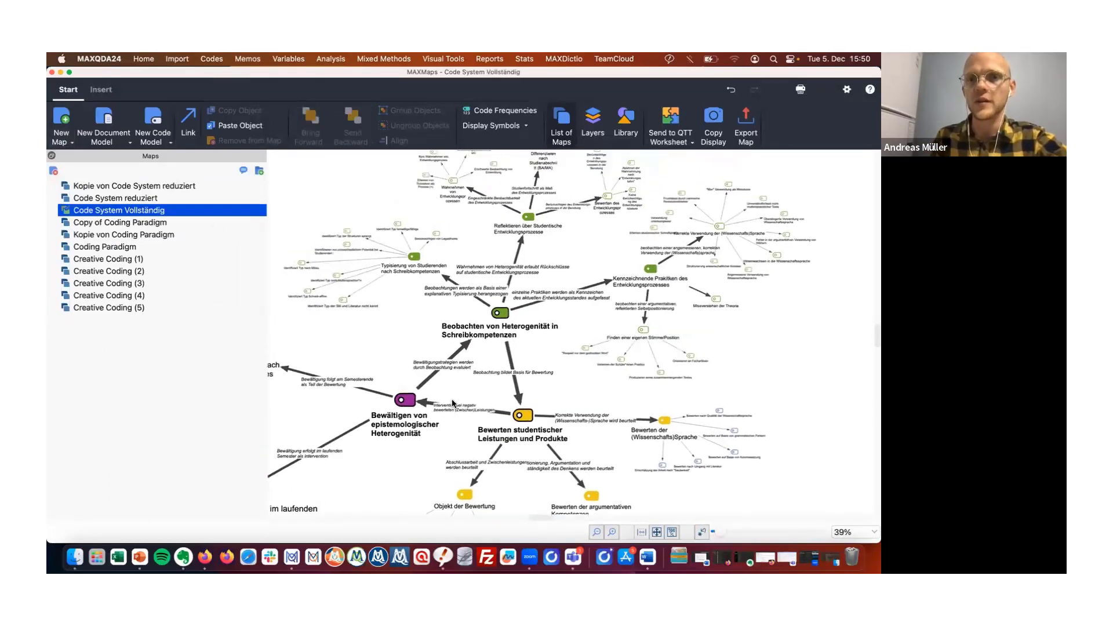
scroll(452, 401, up, 5)
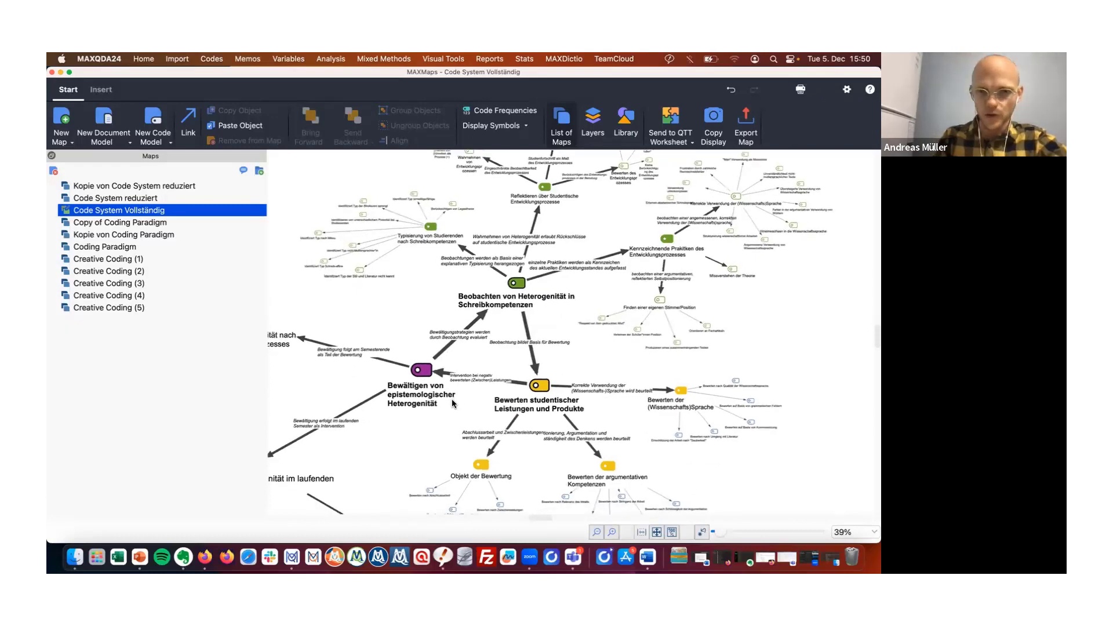
scroll(452, 401, right, 5)
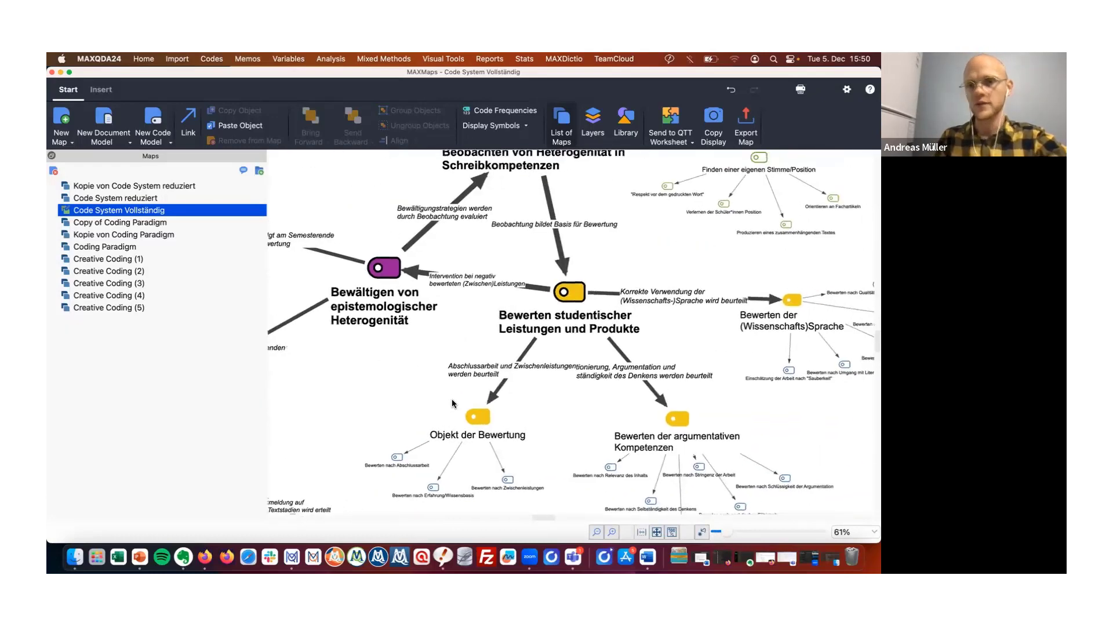